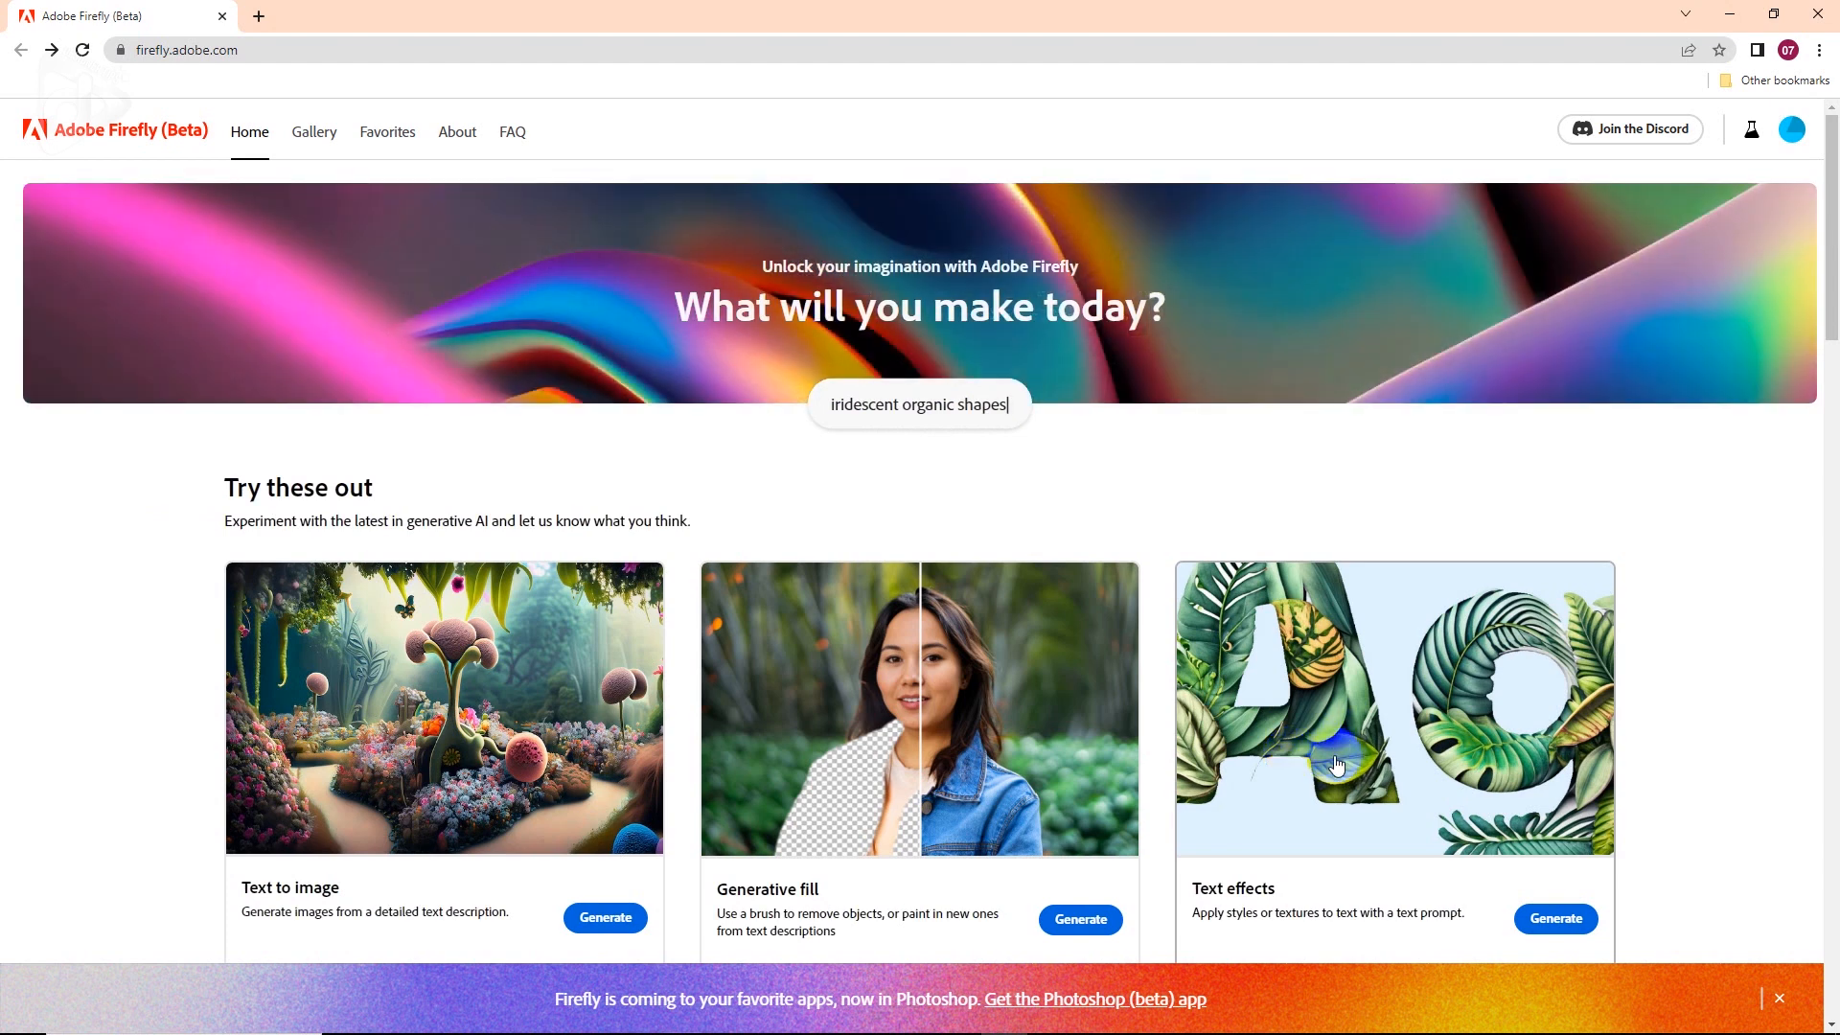
Open the Text effects generator and browse its gallery of sample letter styles
{"action": "left_click", "coordinate": [1375, 729]}
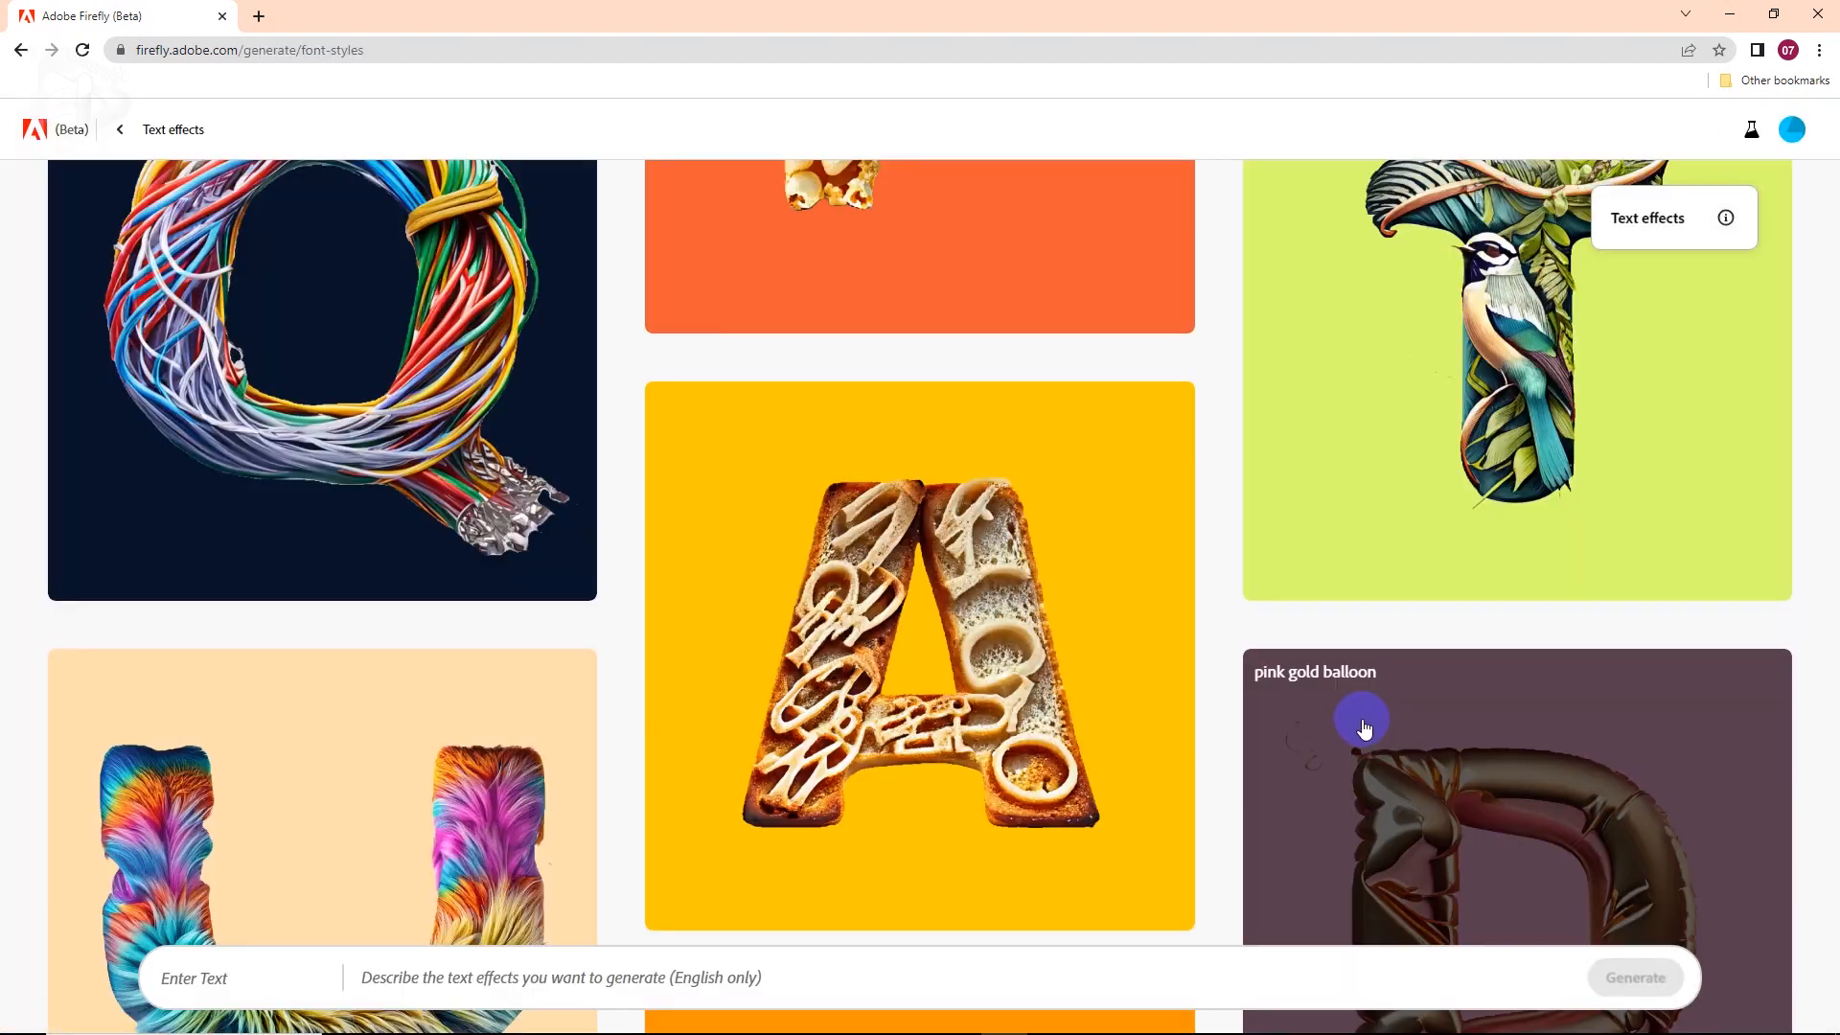
{"action": "mouse_move", "coordinate": [1121, 697]}
{"action": "scroll", "coordinate": [1123, 695], "scroll_direction": "down", "scroll_amount": 2}
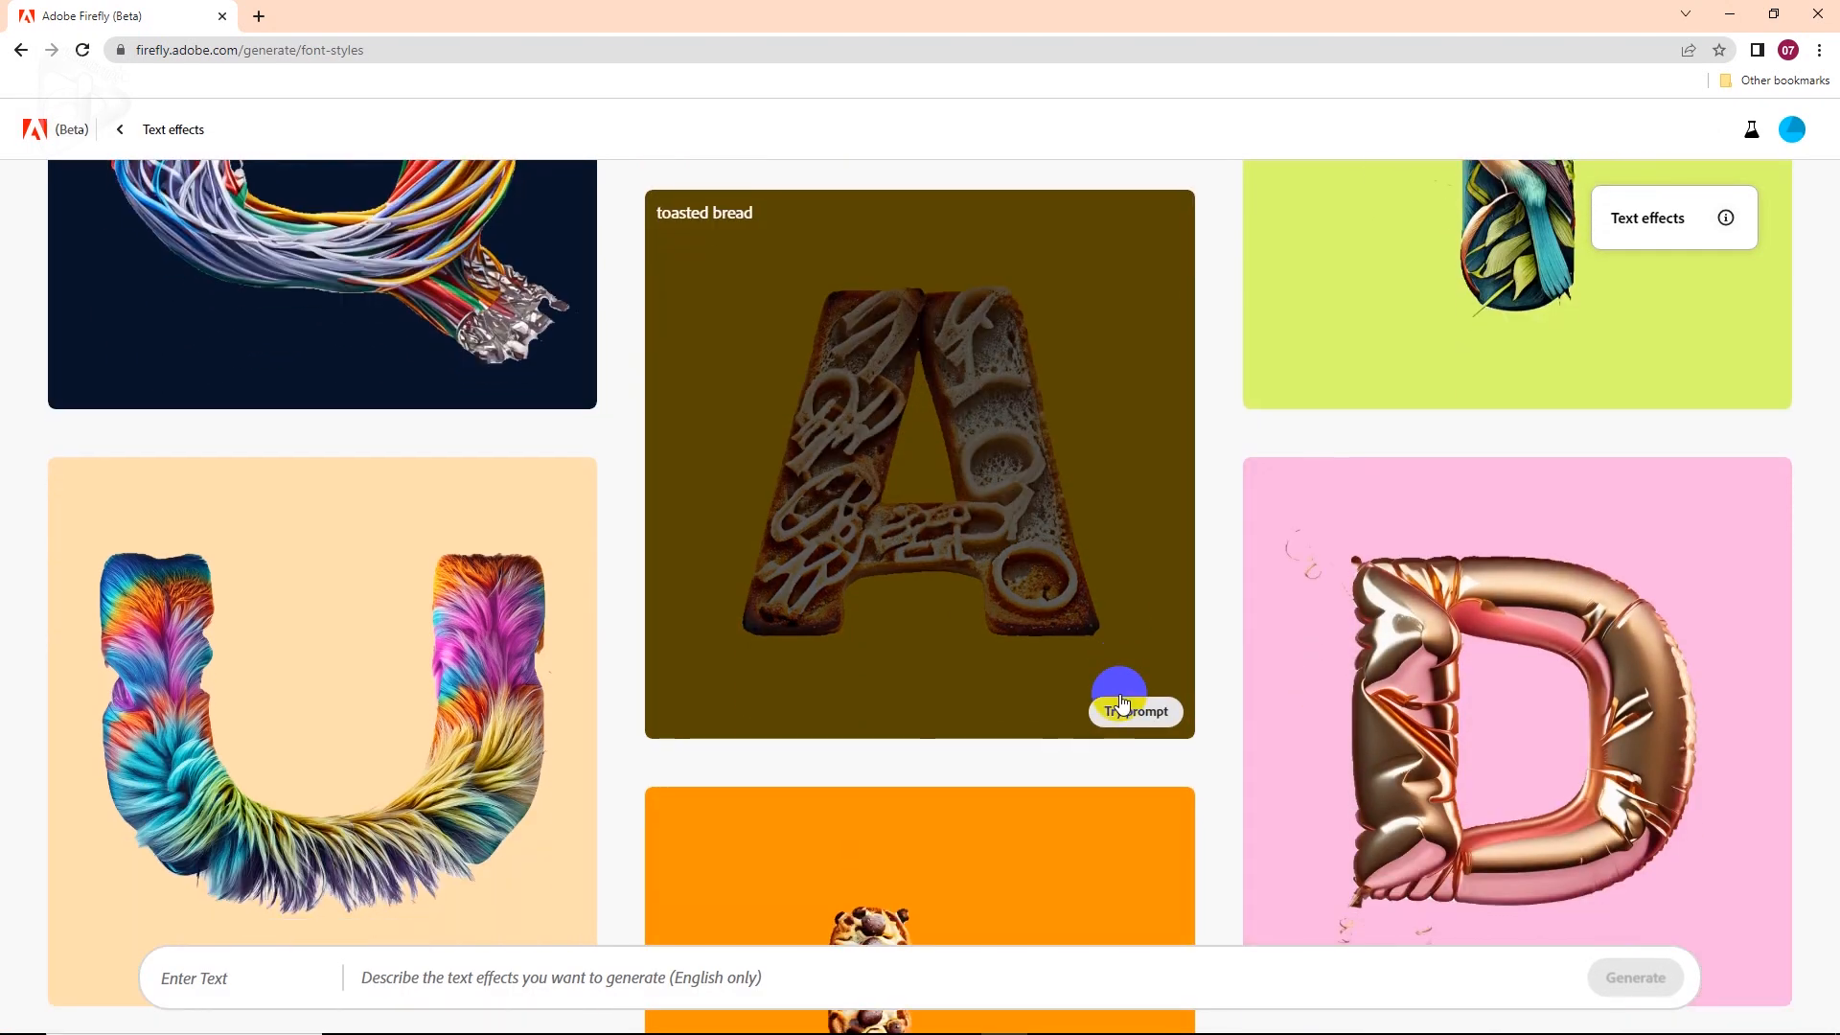
{"action": "scroll", "coordinate": [1121, 699], "scroll_direction": "down", "scroll_amount": 2}
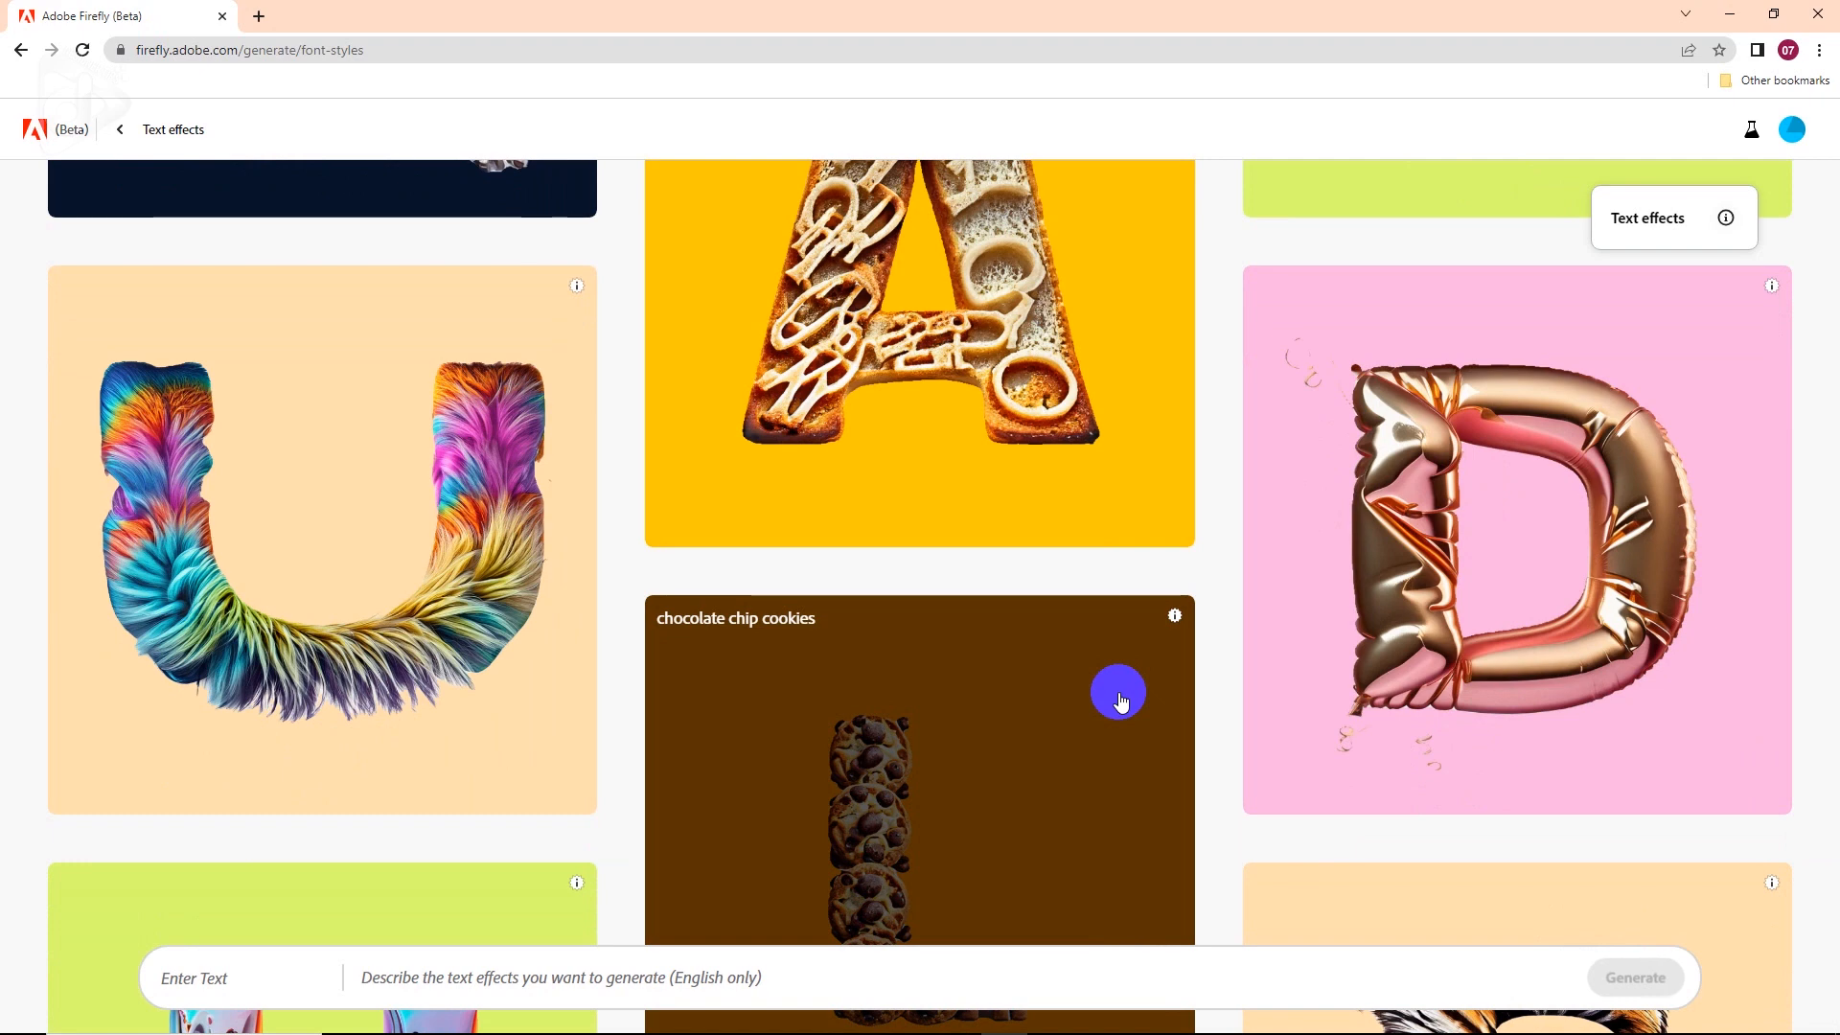
{"action": "scroll", "coordinate": [1121, 699], "scroll_direction": "down", "scroll_amount": 3}
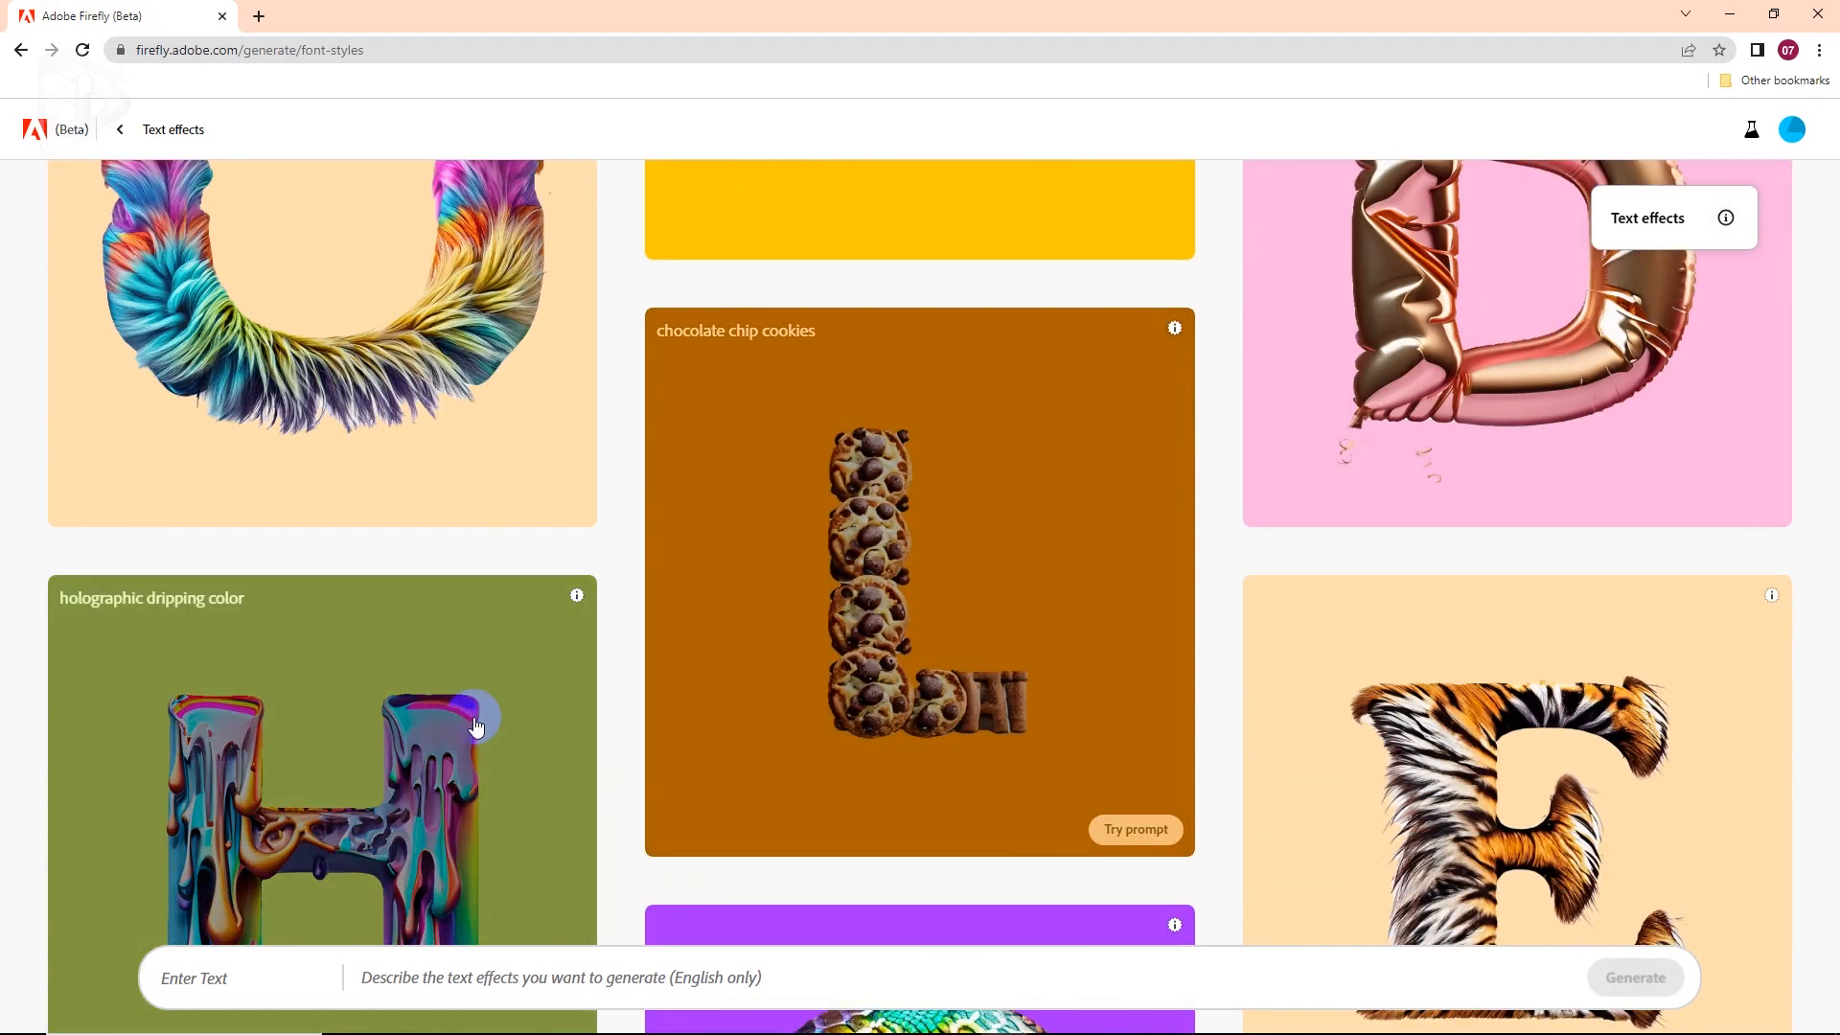
{"action": "scroll", "coordinate": [435, 719], "scroll_direction": "down", "scroll_amount": 2}
{"action": "scroll", "coordinate": [1033, 772], "scroll_direction": "down", "scroll_amount": 15}
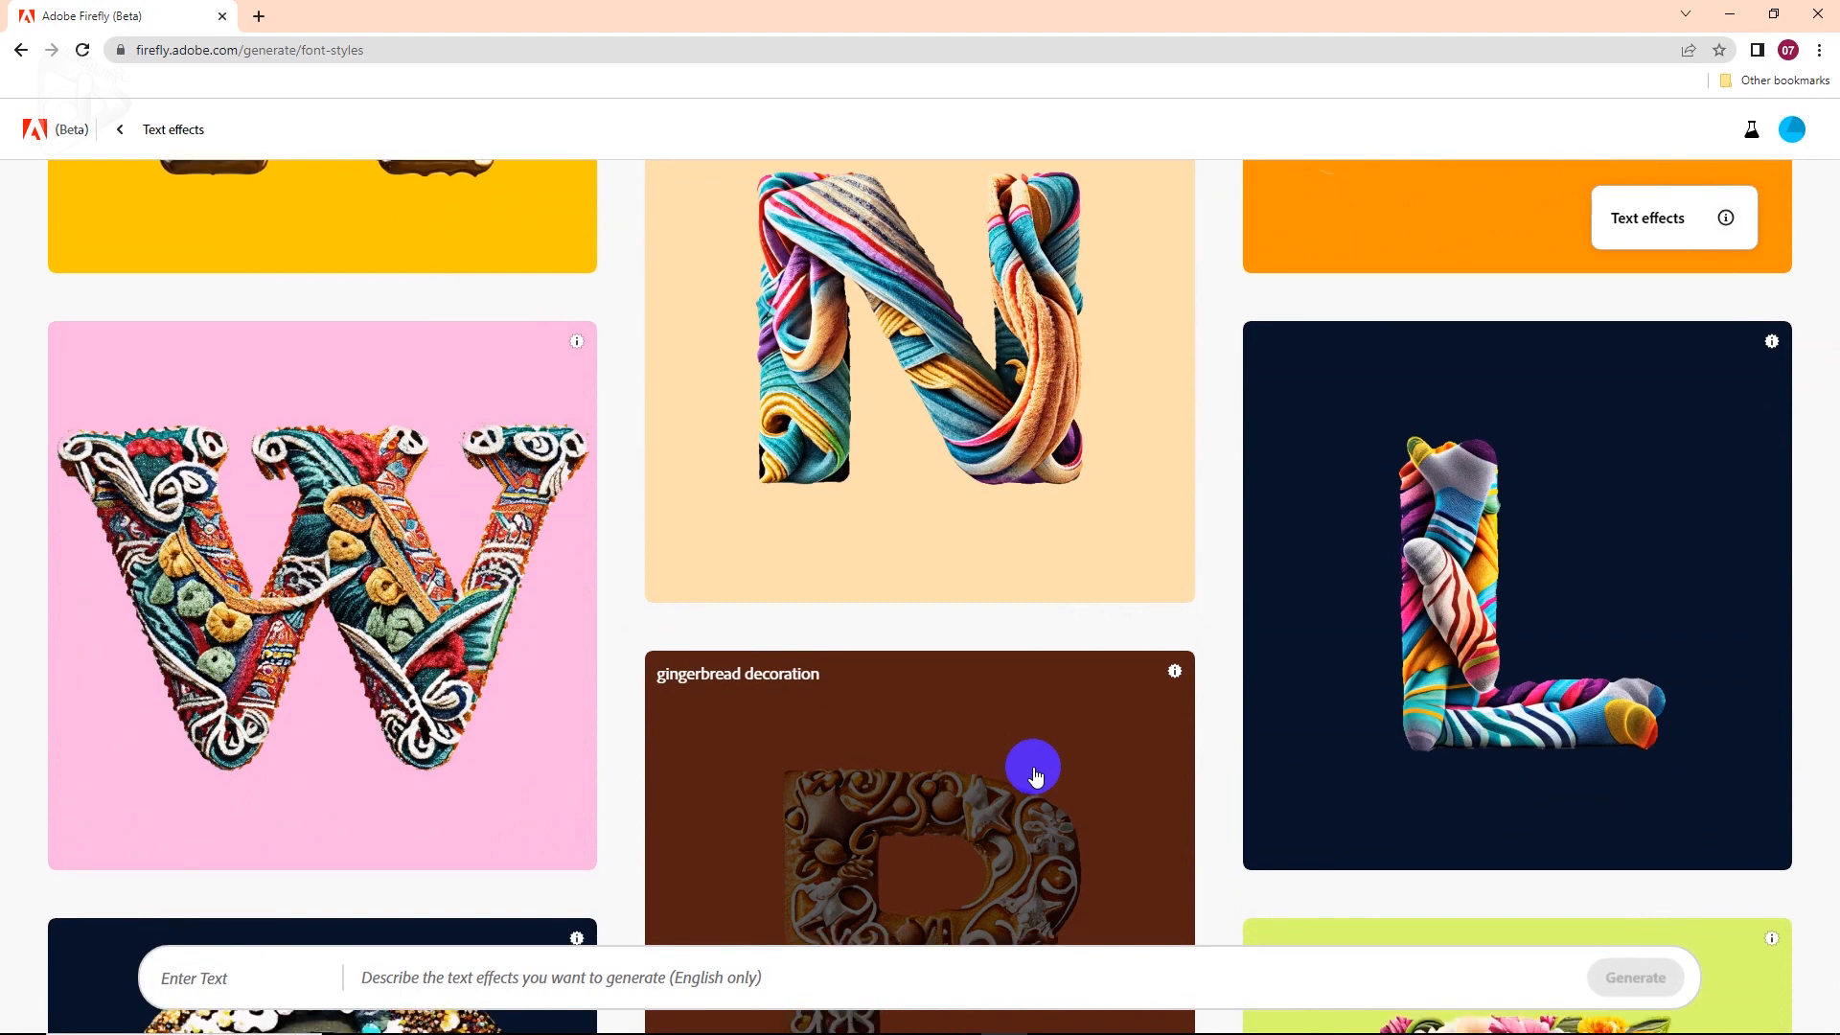
{"action": "scroll", "coordinate": [1035, 774], "scroll_direction": "down", "scroll_amount": 1}
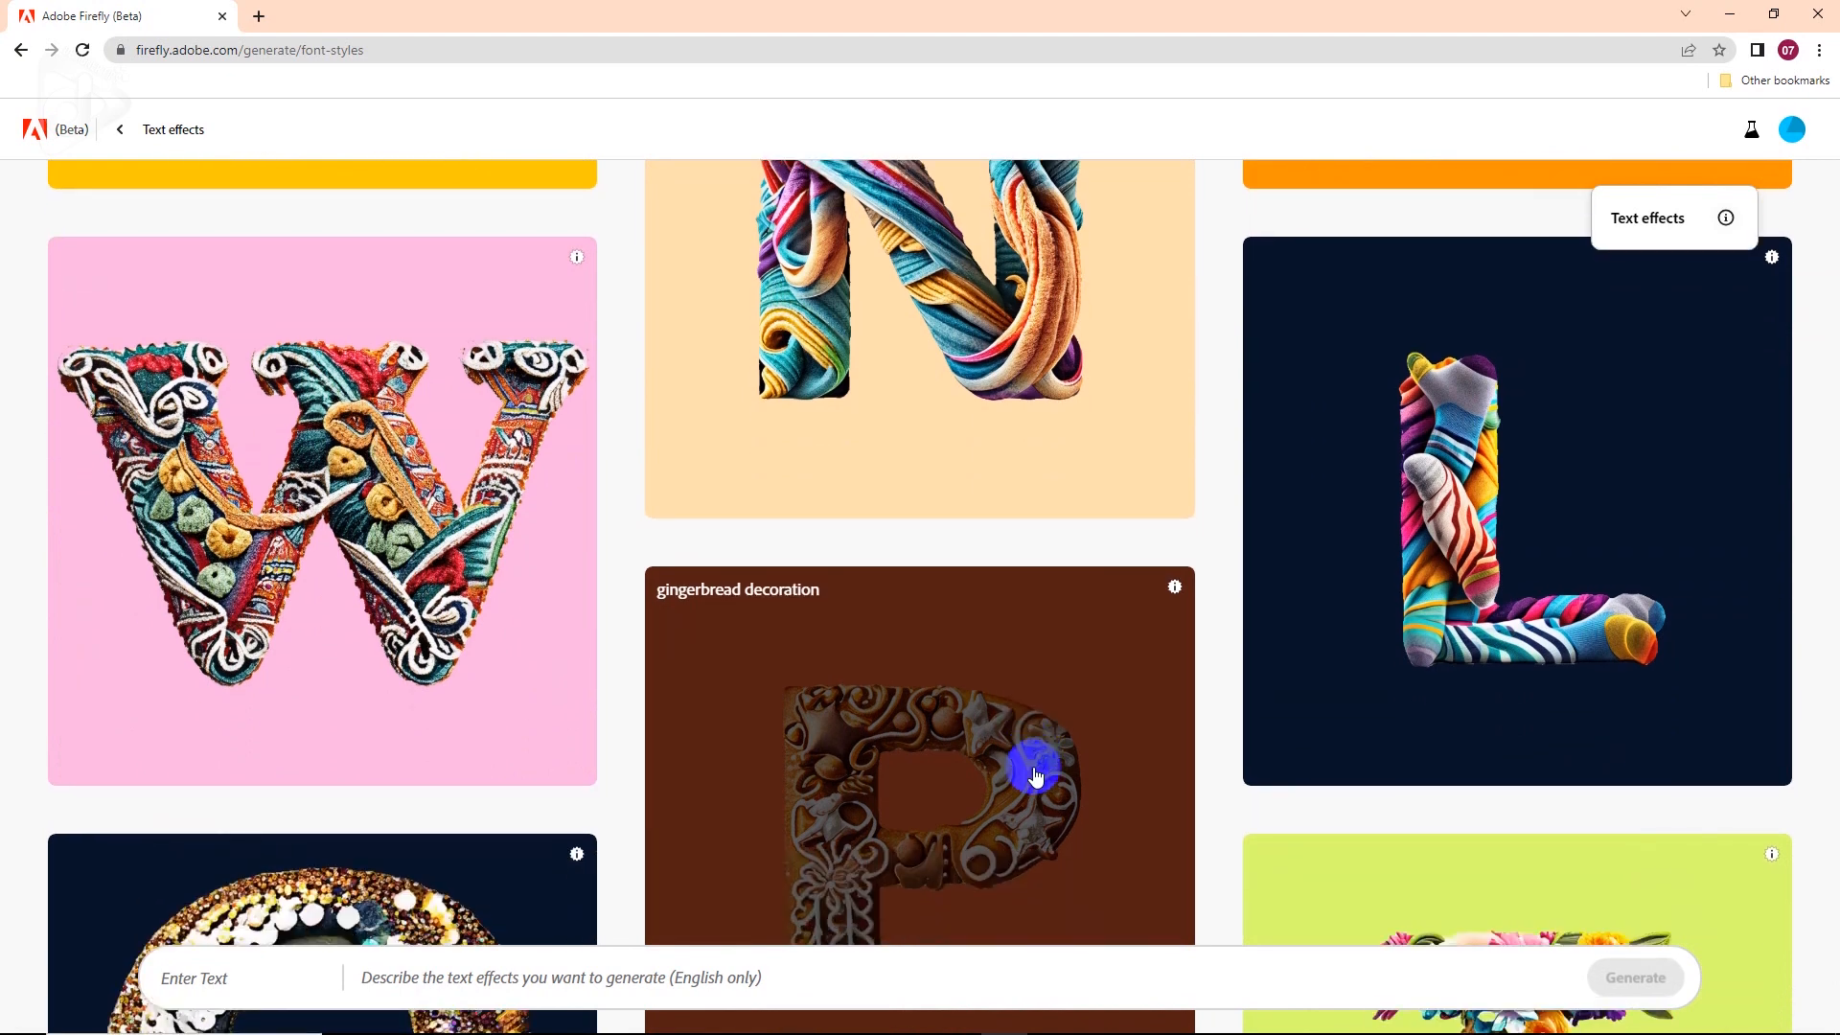
{"action": "scroll", "coordinate": [1034, 774], "scroll_direction": "down", "scroll_amount": 1}
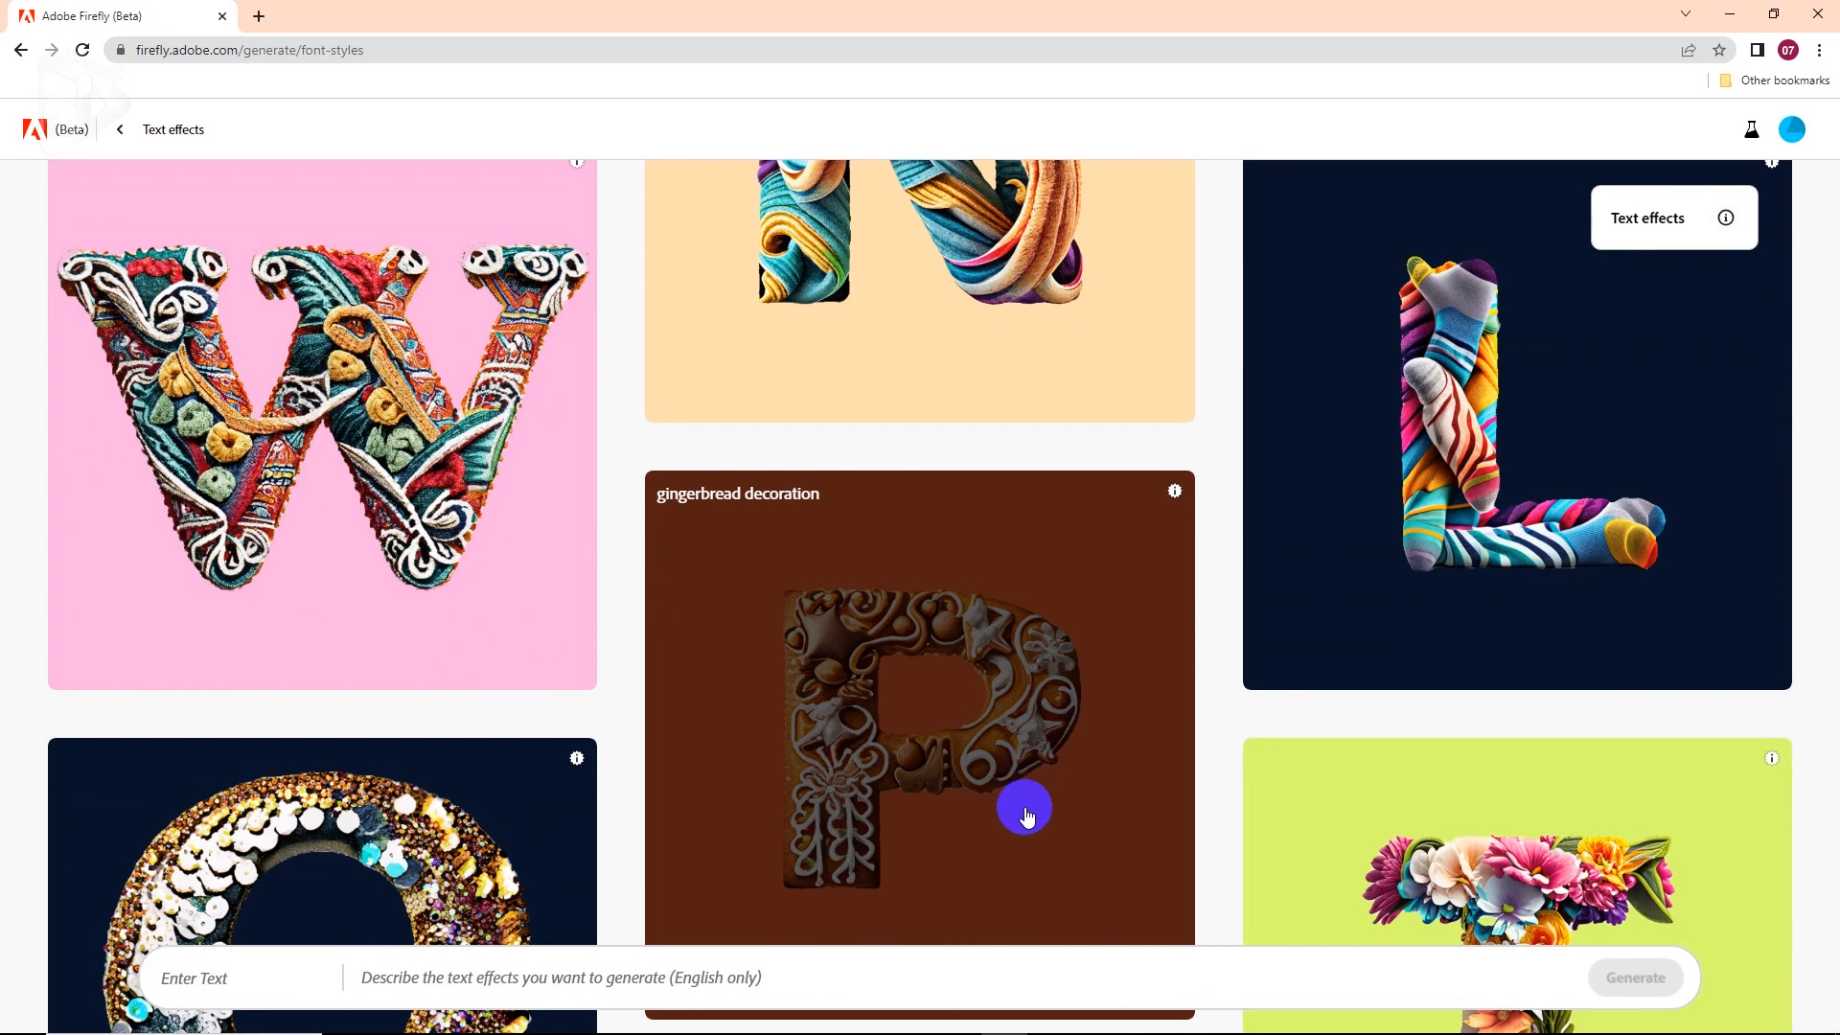
{"action": "scroll", "coordinate": [1026, 815], "scroll_direction": "down", "scroll_amount": 6}
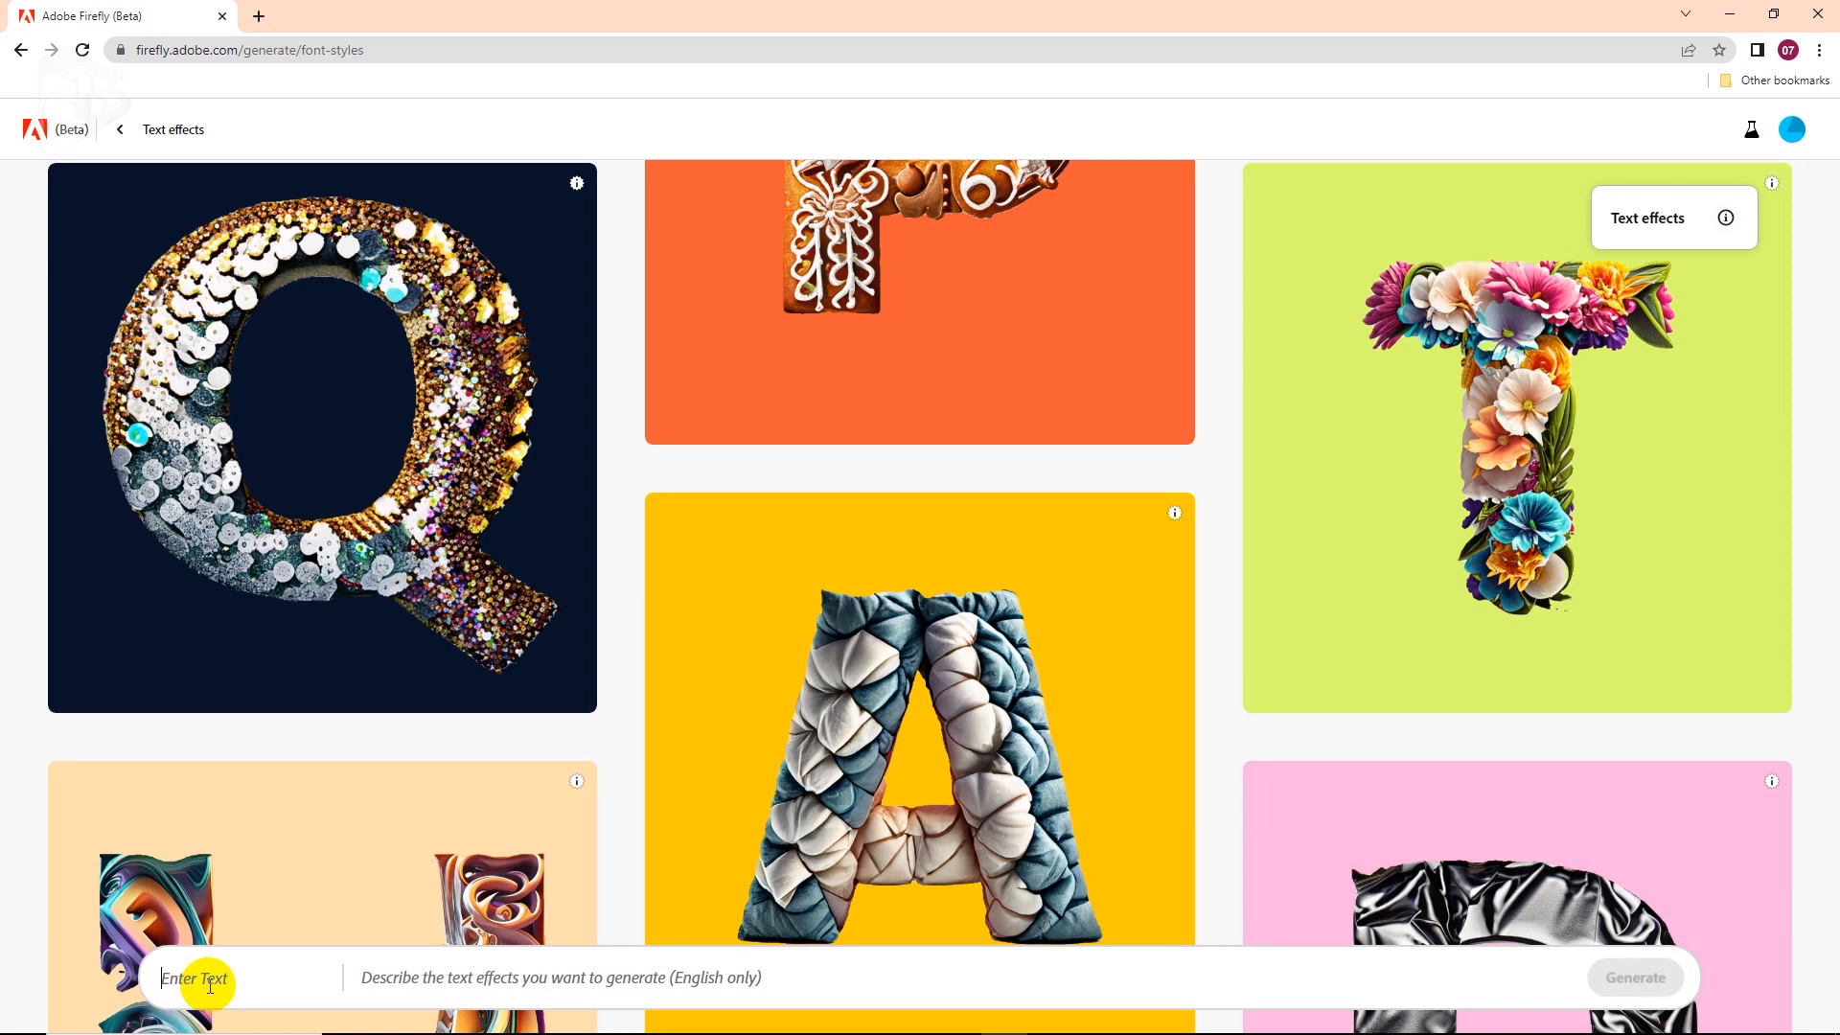
Try the "puffy quilt" sample prompt from the gallery and select the third generated variation
{"action": "left_click", "coordinate": [407, 984]}
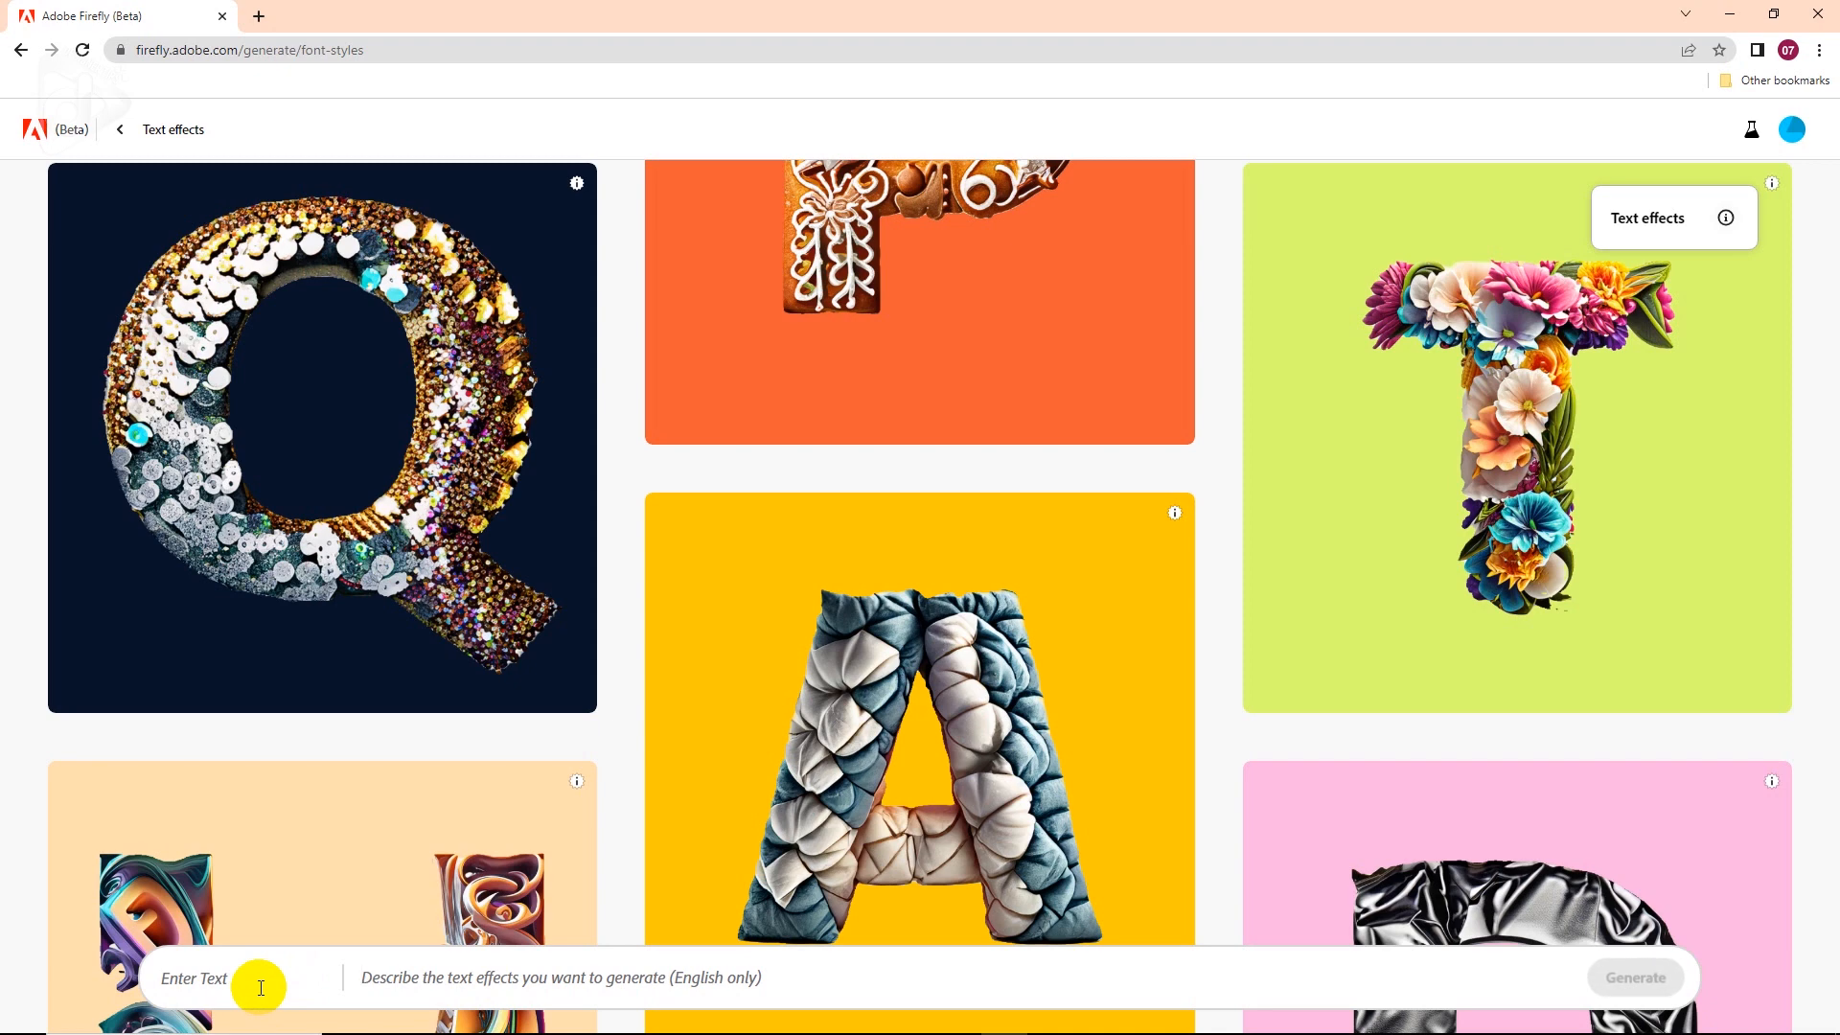
{"action": "left_click", "coordinate": [802, 867]}
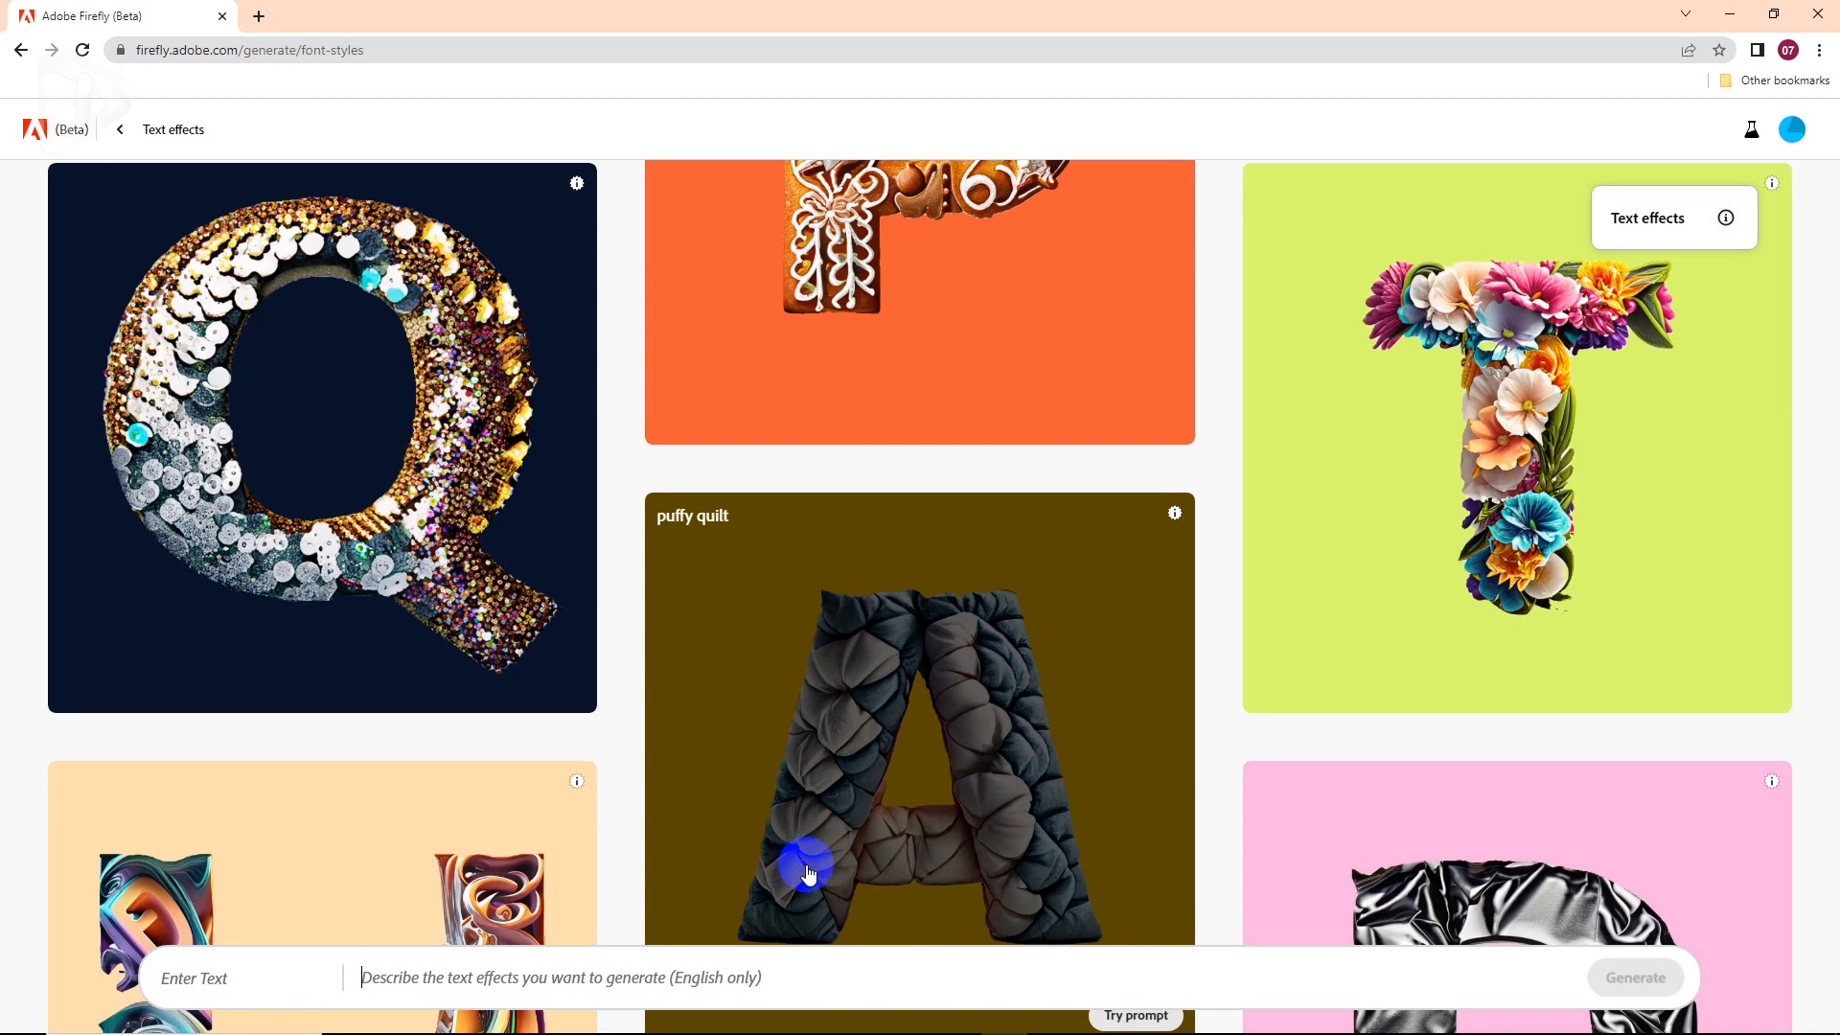
{"action": "scroll", "coordinate": [805, 870], "scroll_direction": "down", "scroll_amount": 2}
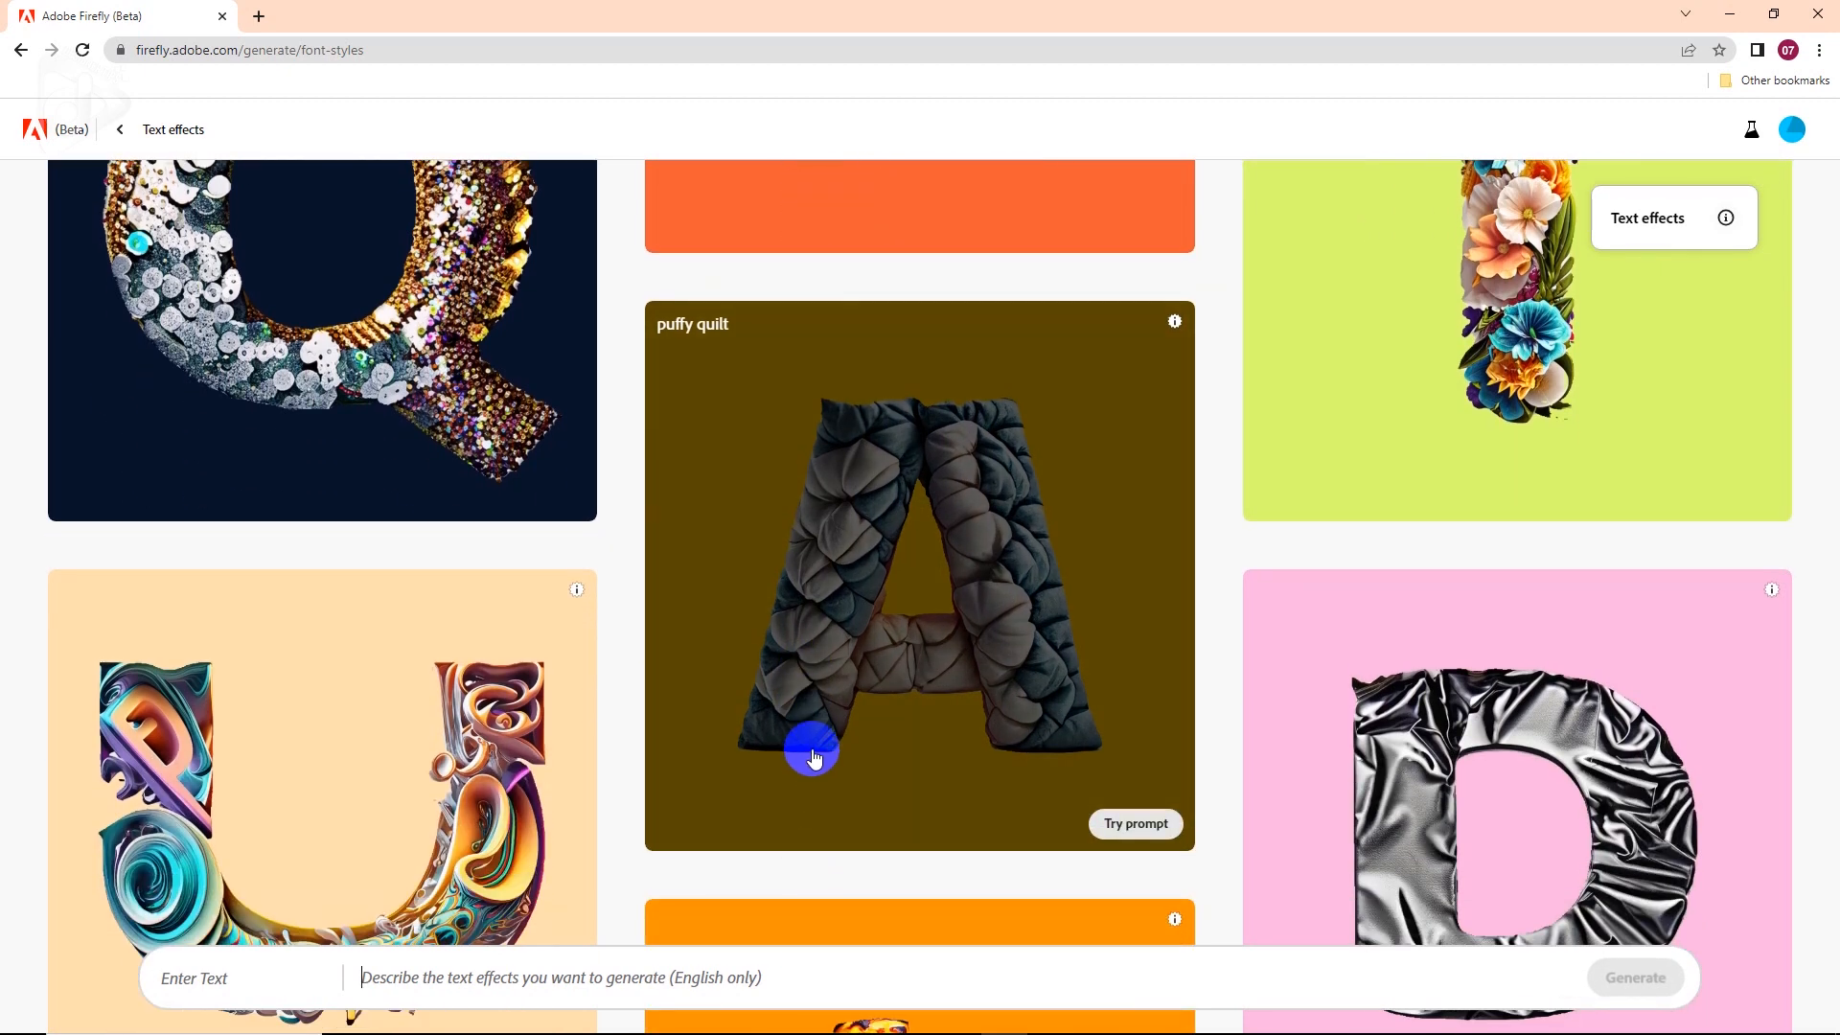
{"action": "left_click", "coordinate": [809, 715]}
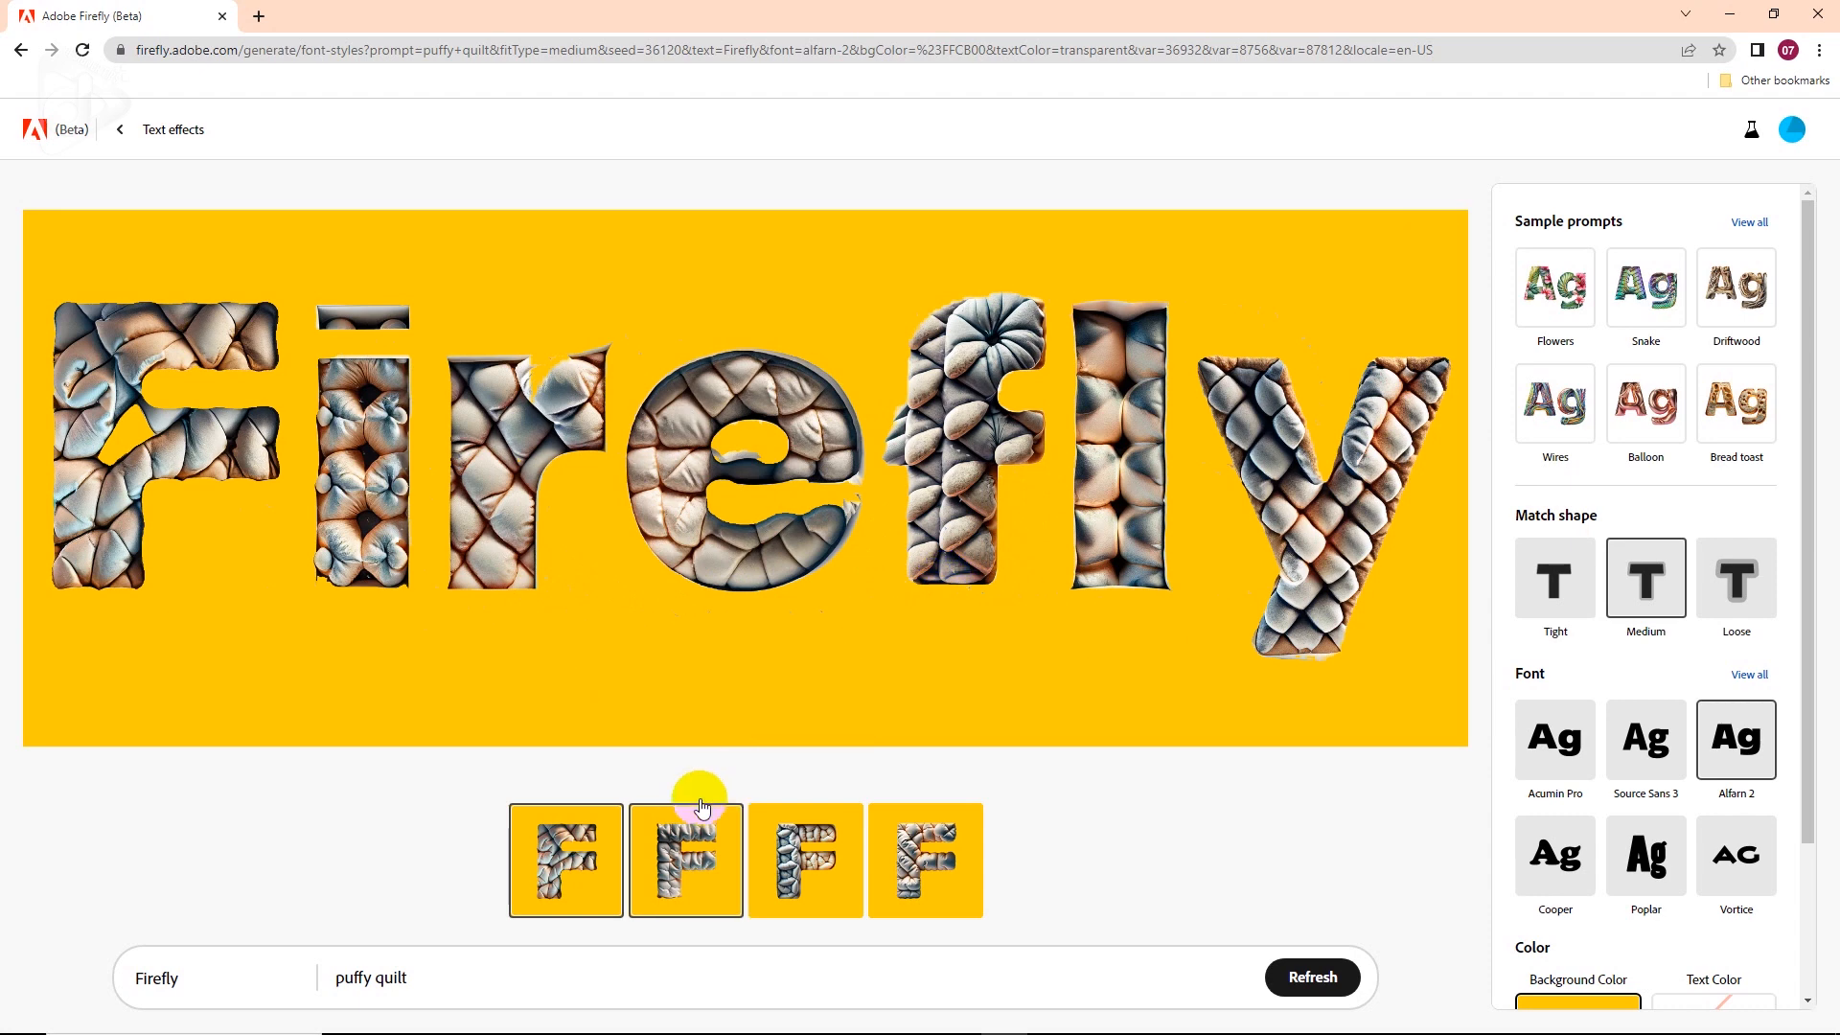
{"action": "left_click", "coordinate": [788, 866]}
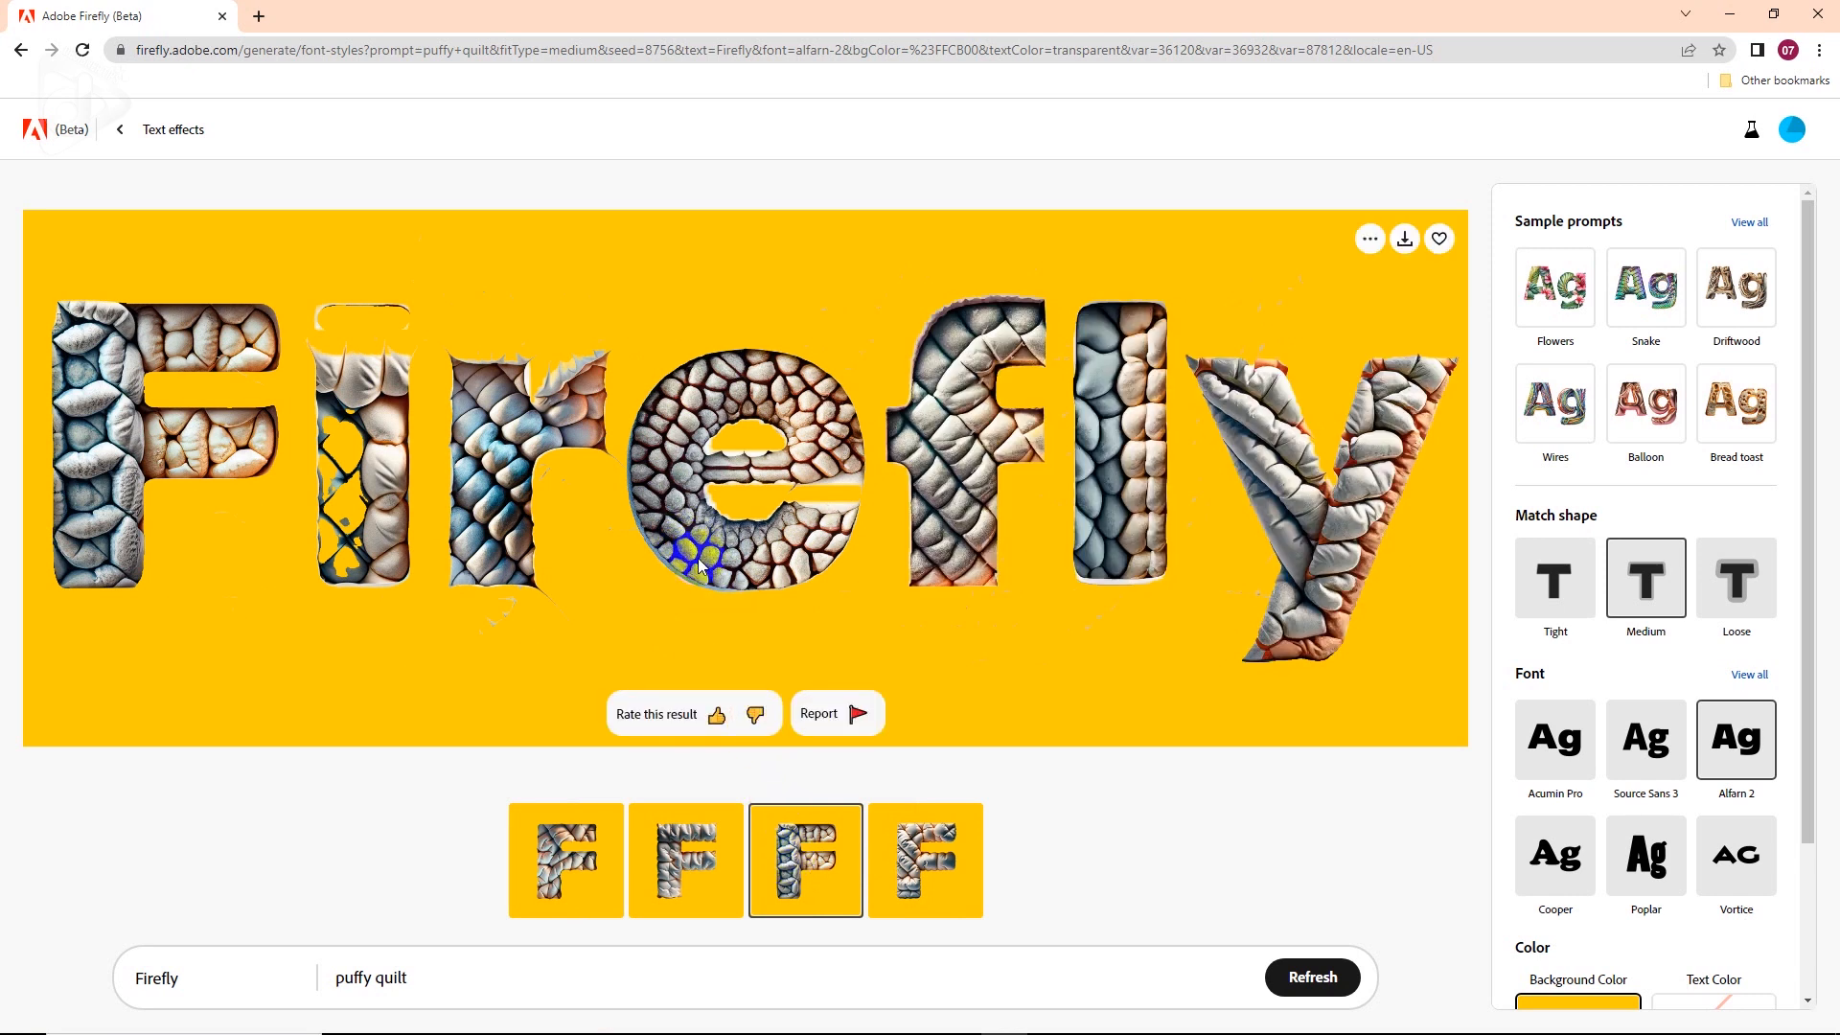
Replace the effect's text with "Designer Tips" and select the first puffy quilt variation
{"action": "left_click_drag", "start_coordinate": [188, 977], "coordinate": [136, 987]}
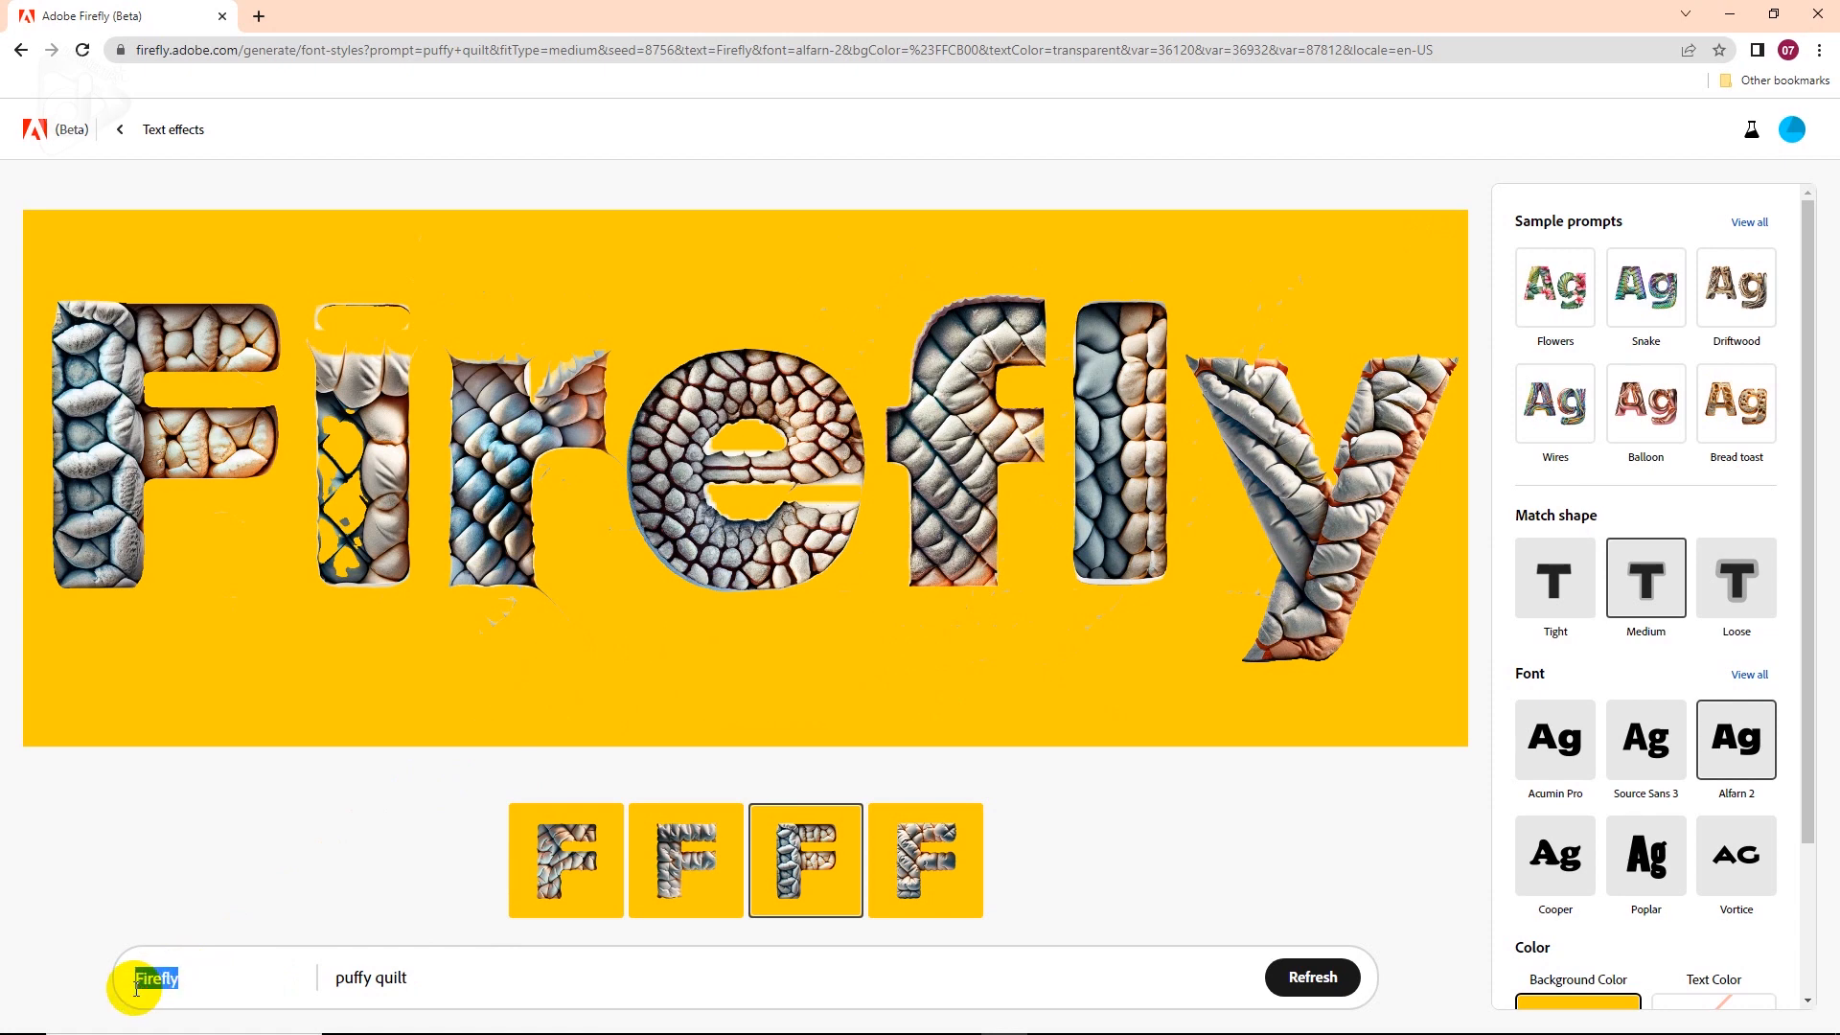
{"action": "type", "text": "Desi"}
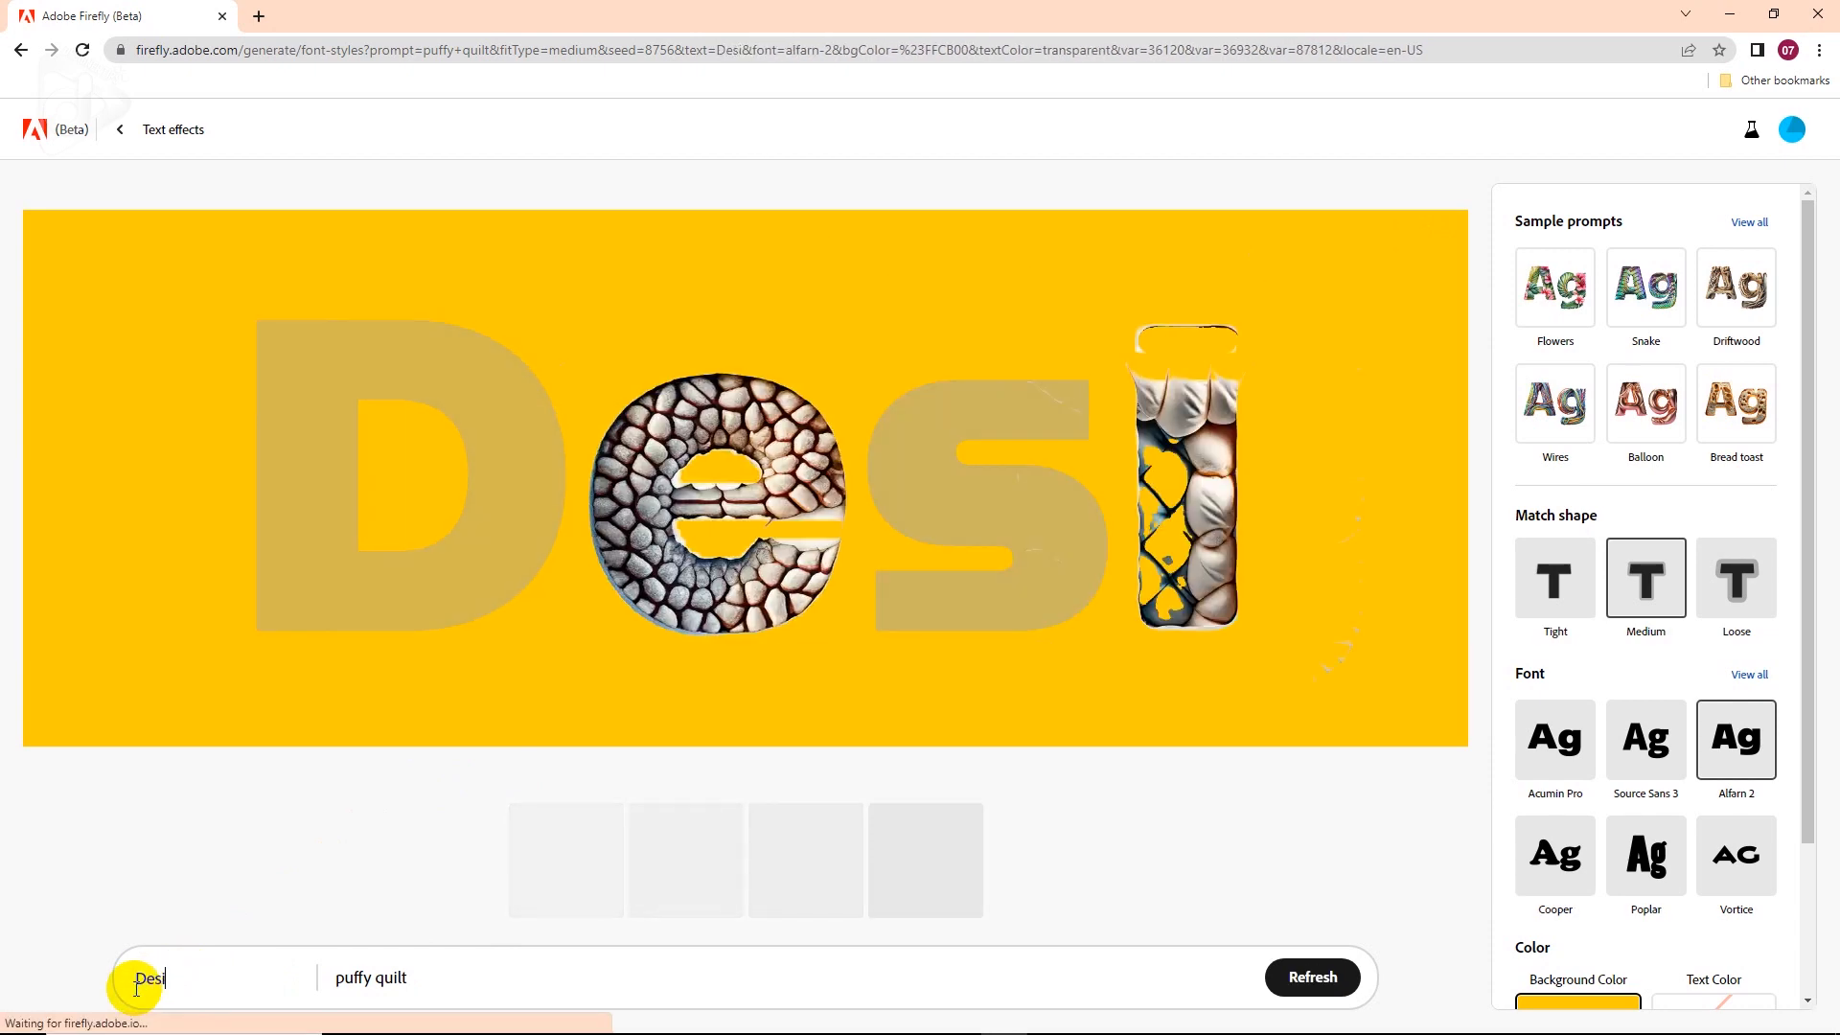
{"action": "type", "text": "gner T"}
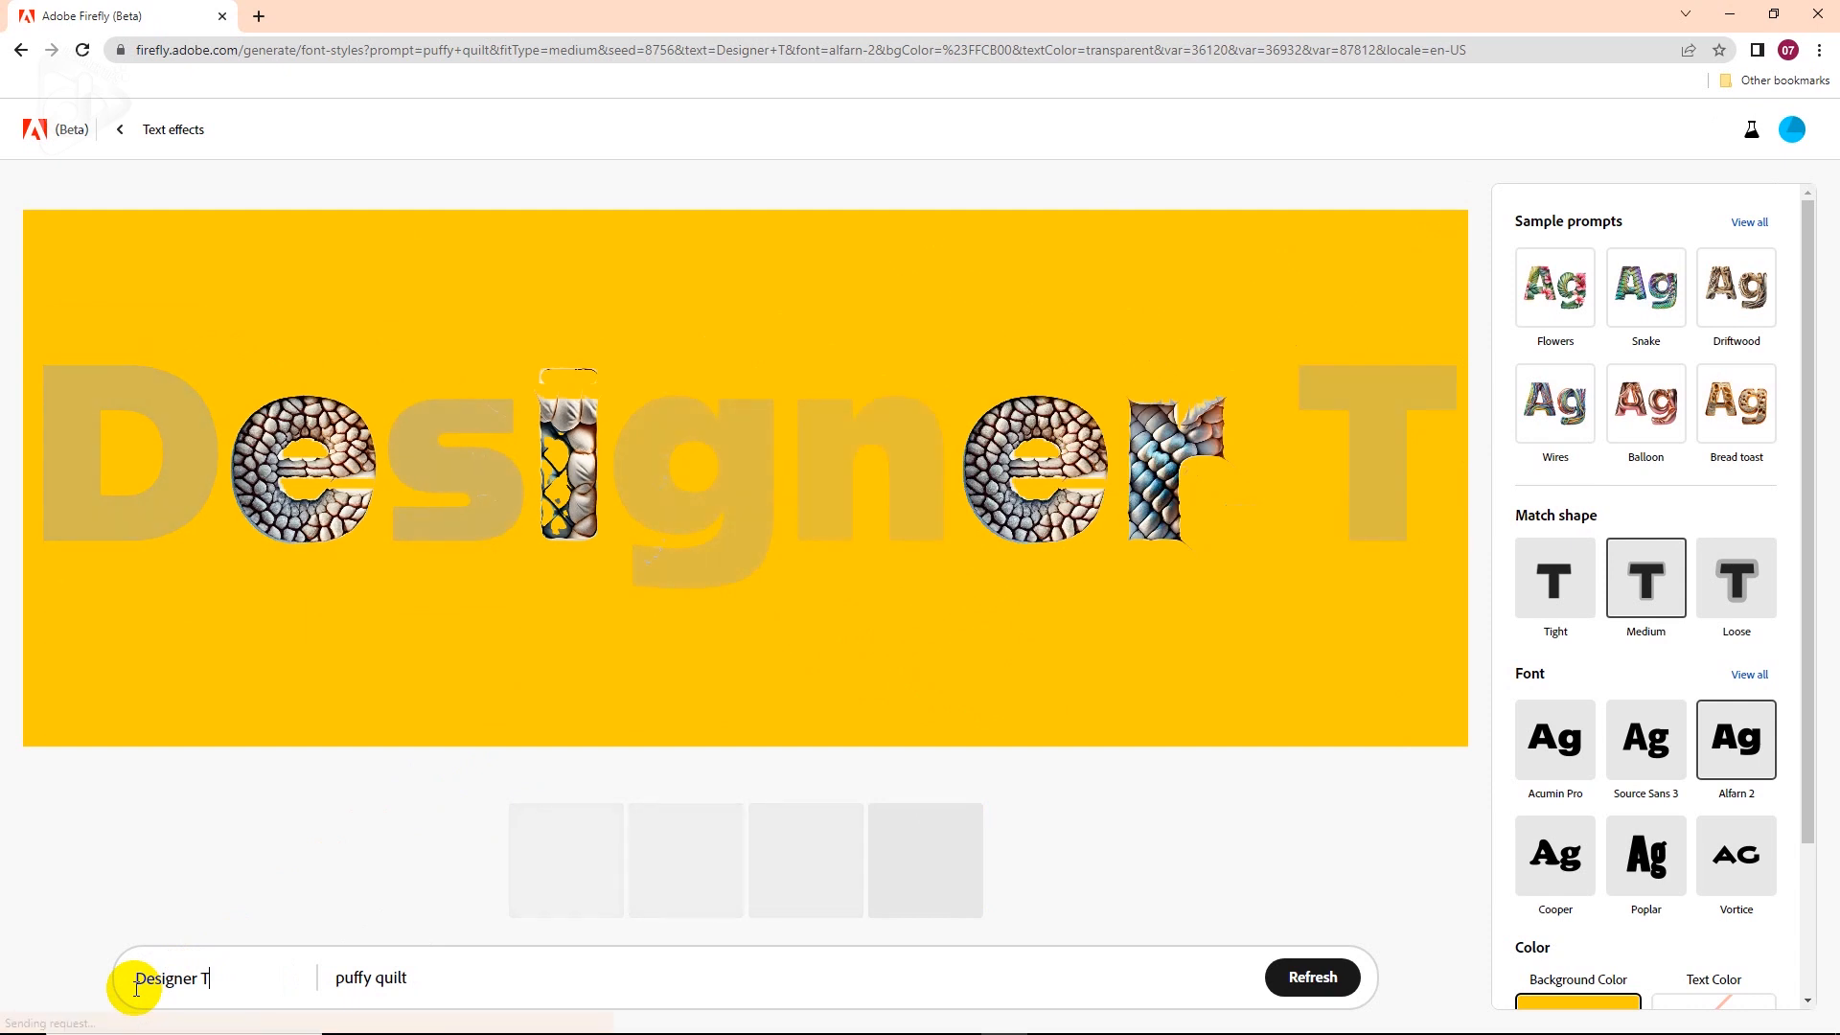
{"action": "type", "text": "ips"}
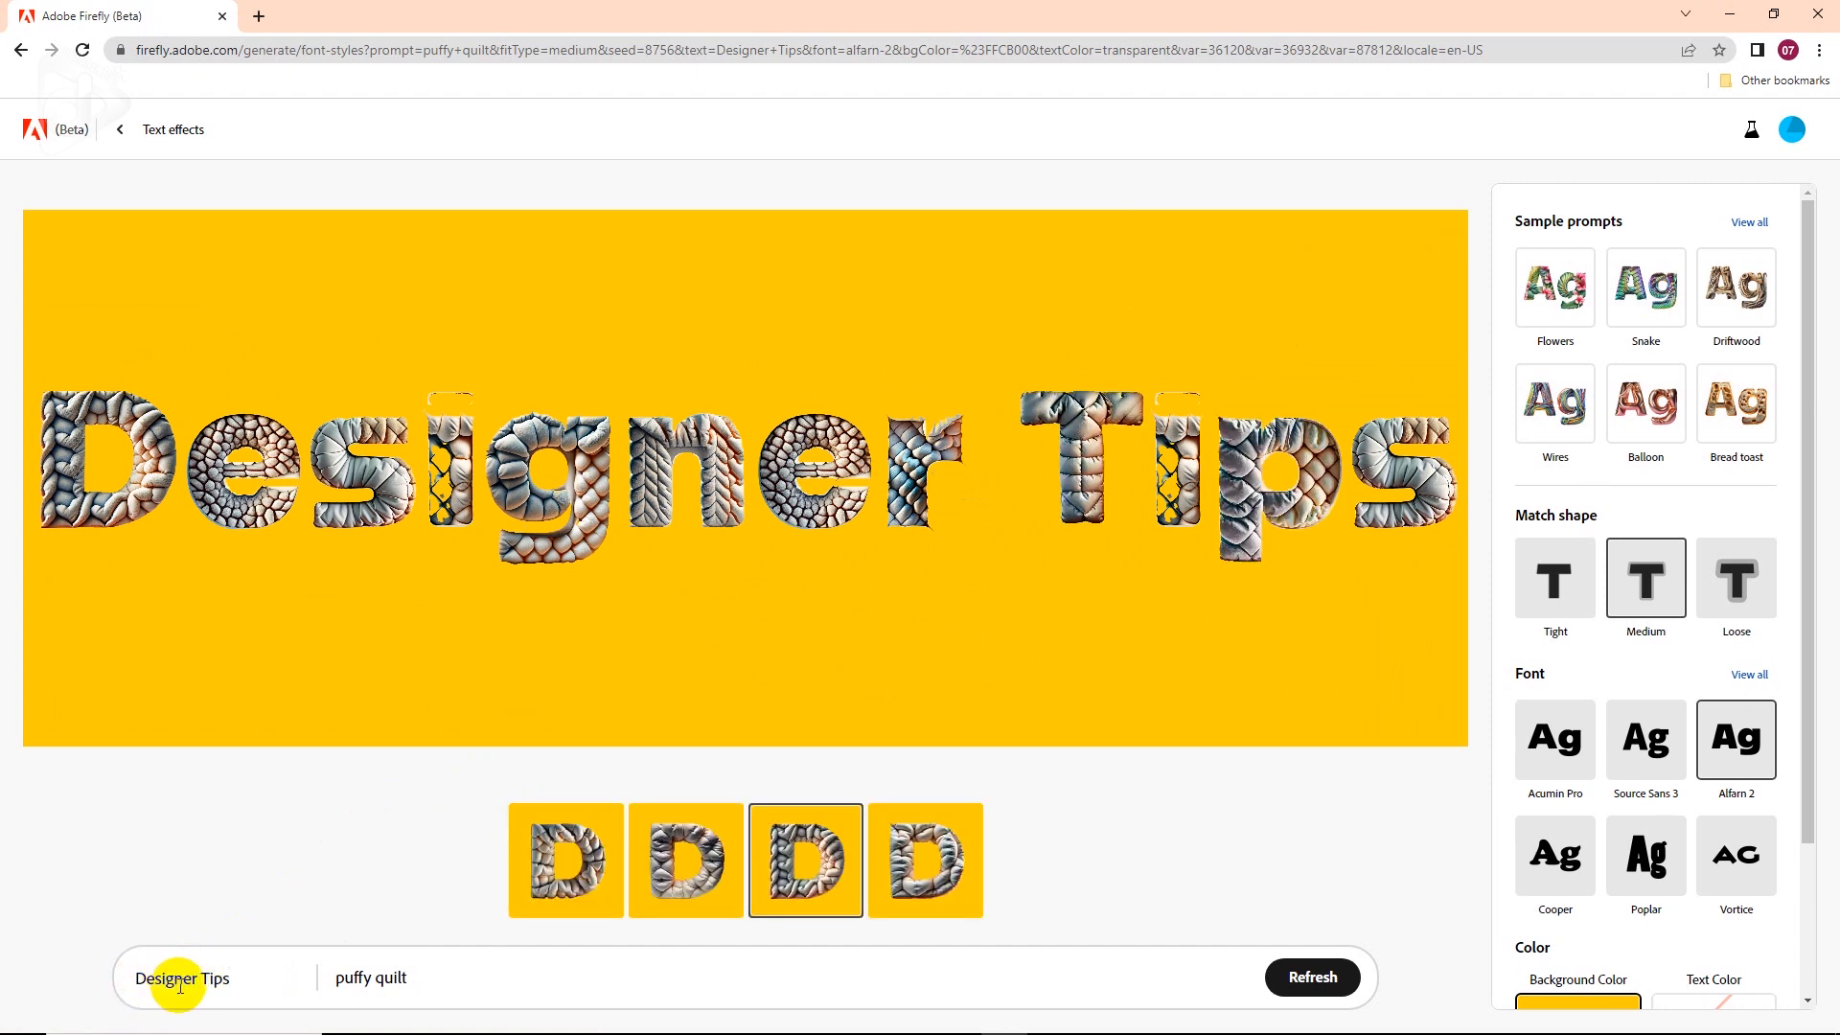
{"action": "mouse_move", "coordinate": [254, 588]}
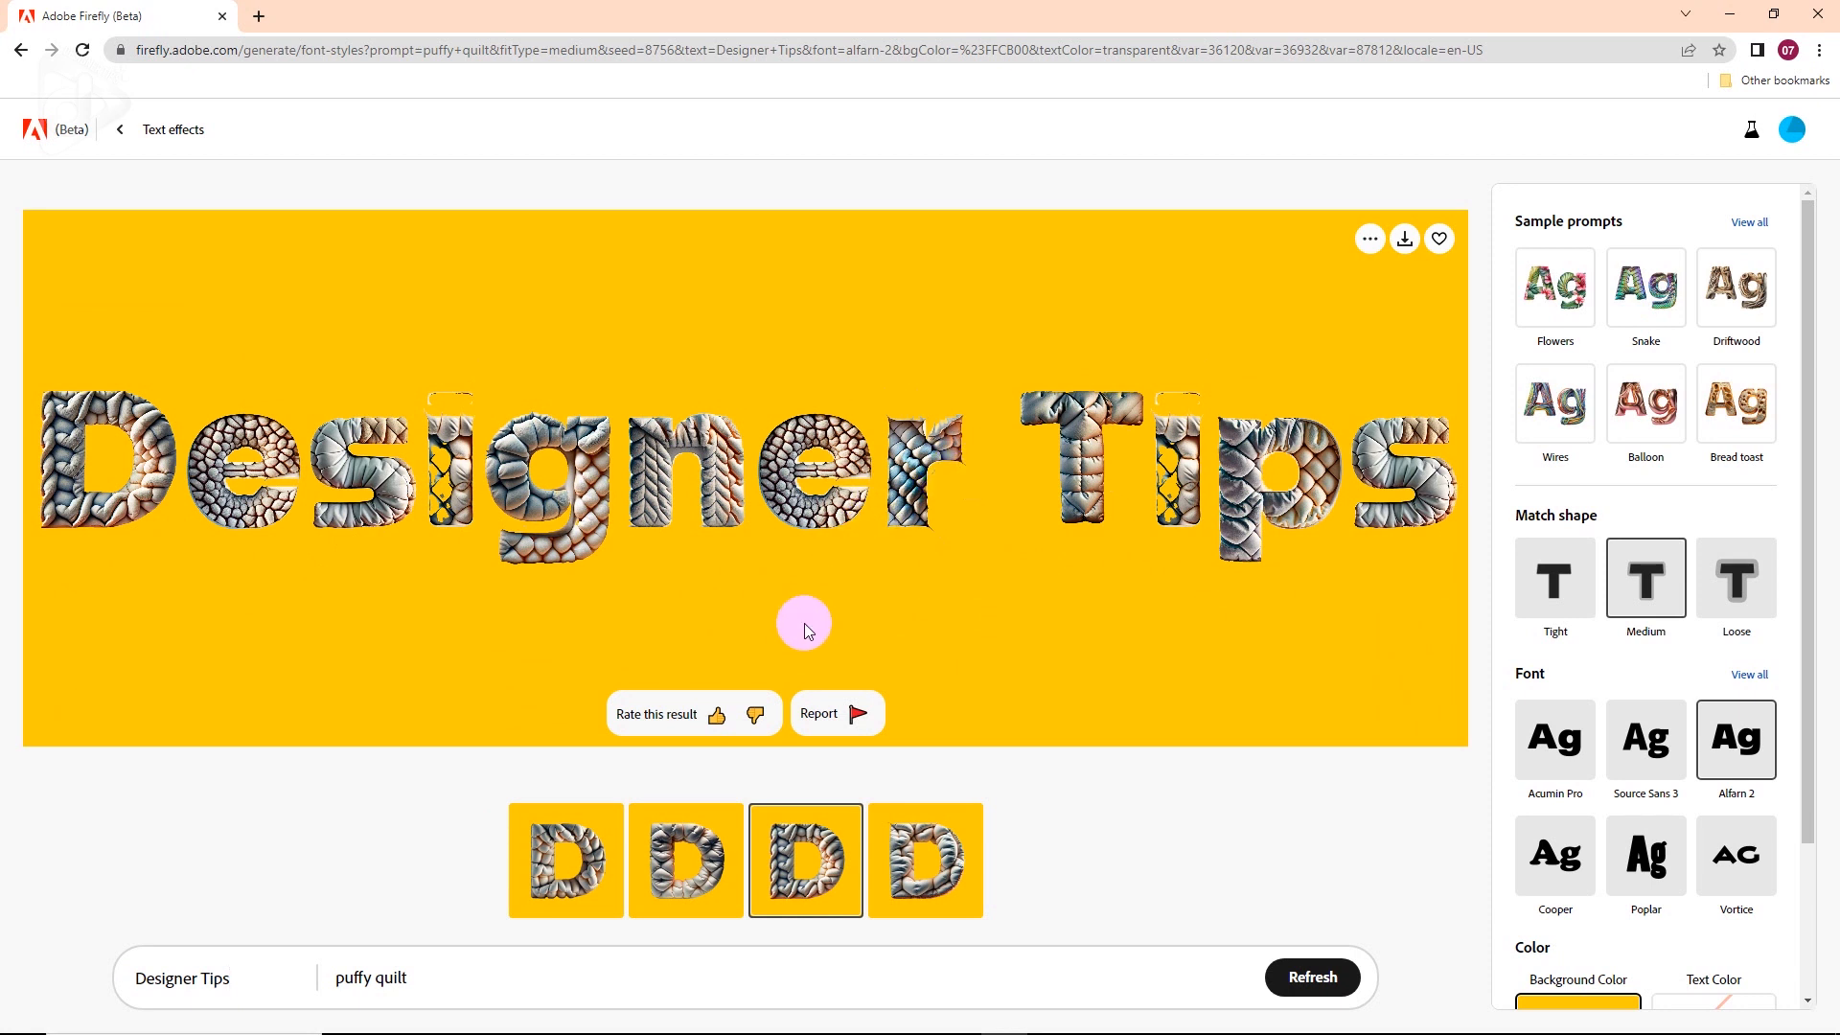
{"action": "left_click", "coordinate": [589, 885]}
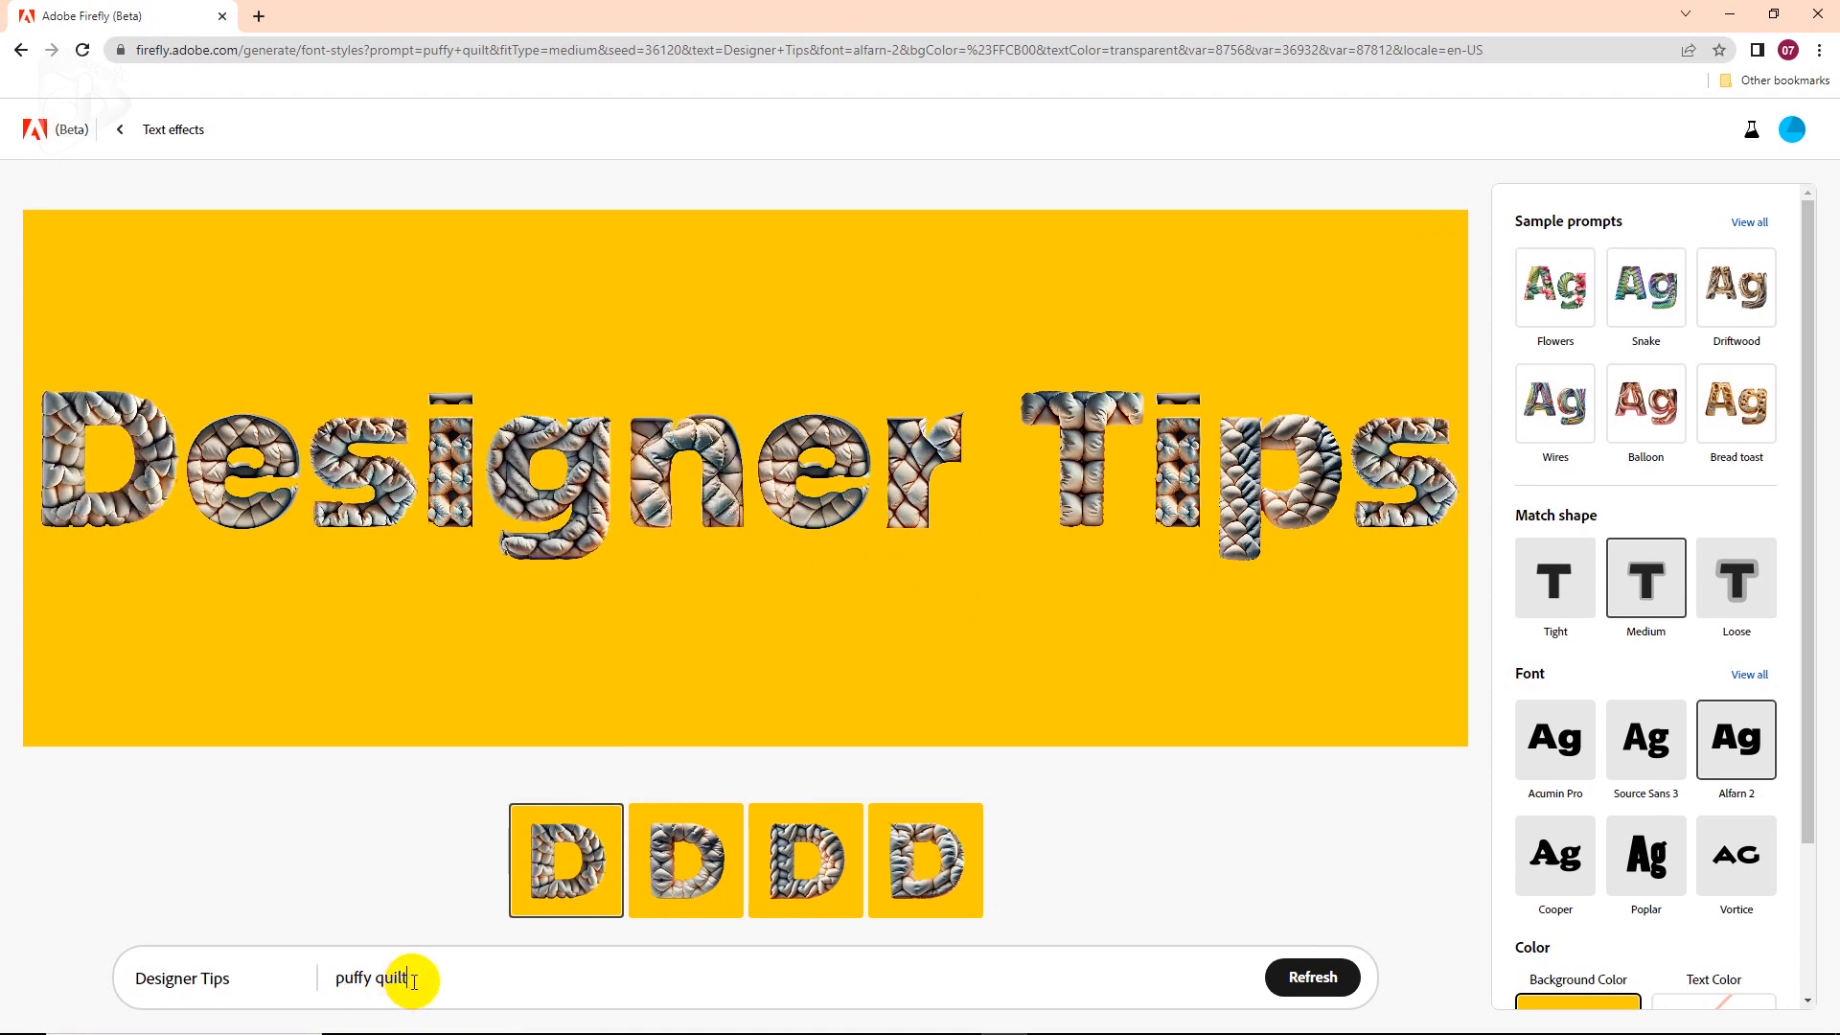
Show all sample prompts and apply the Bread toast style from Food and drink to the text
{"action": "left_click_drag", "start_coordinate": [407, 979], "coordinate": [303, 979]}
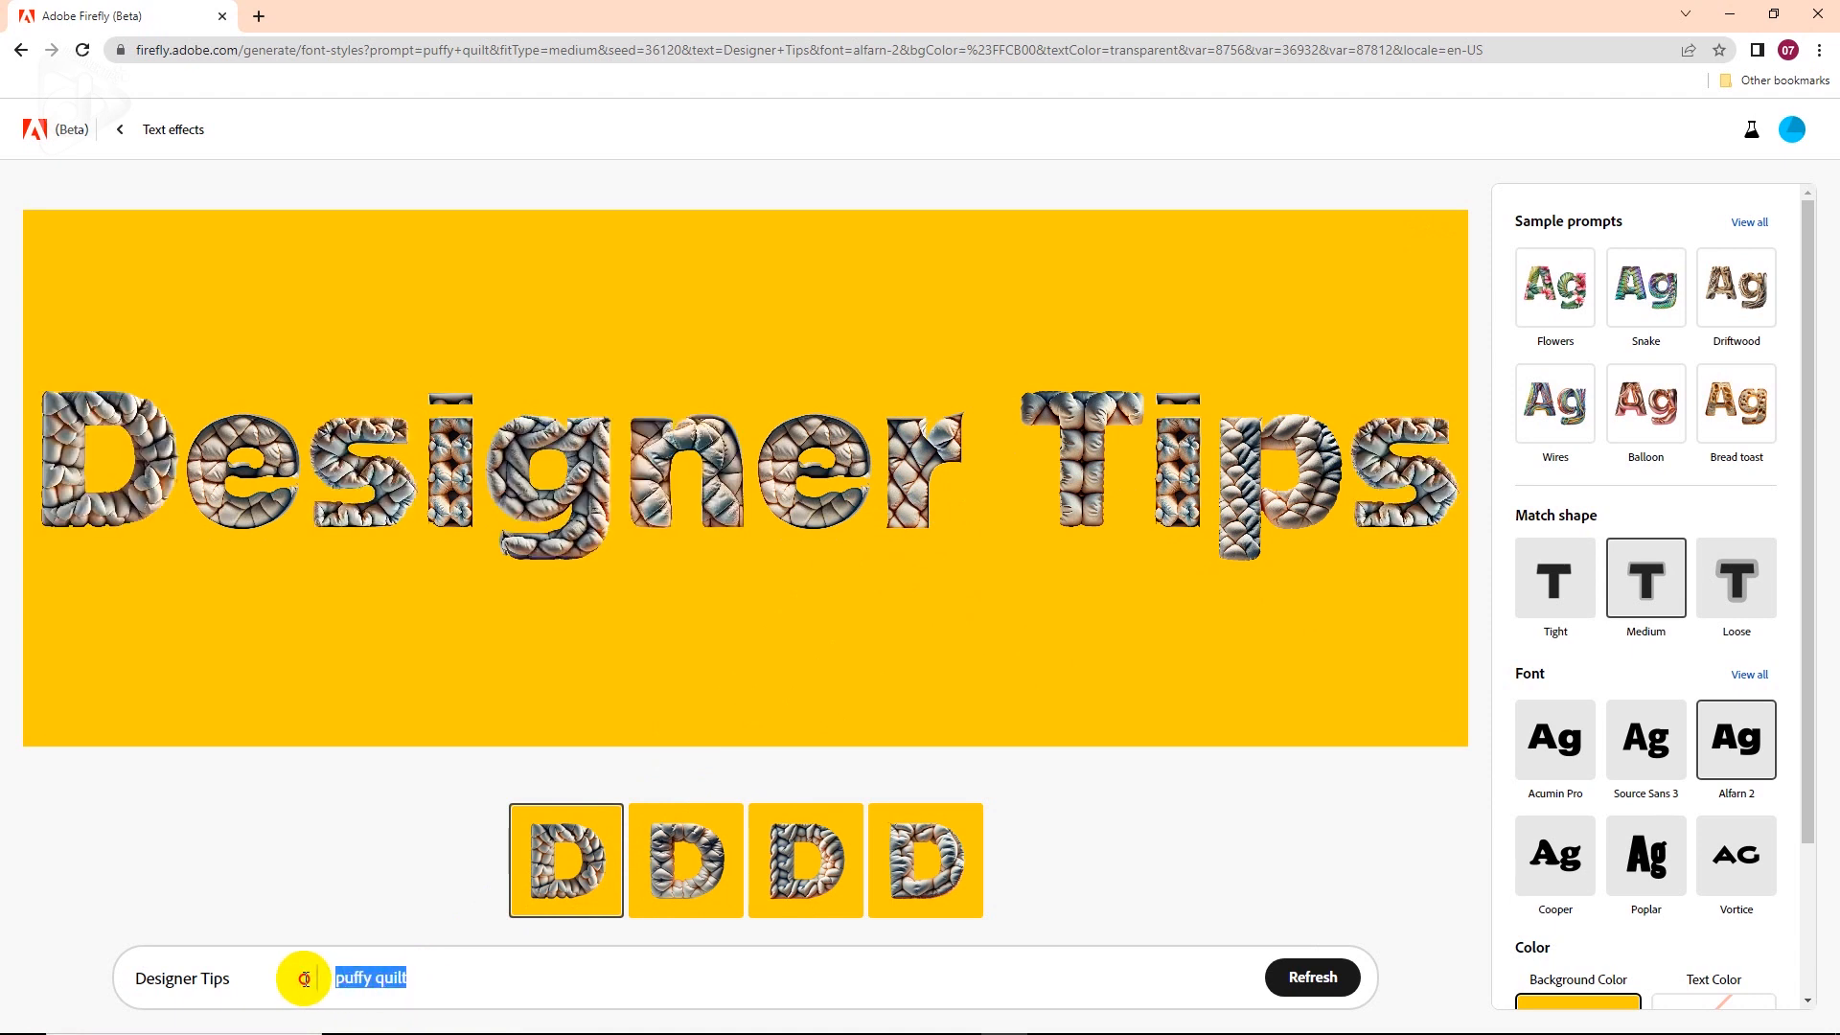
{"action": "left_click", "coordinate": [1135, 832]}
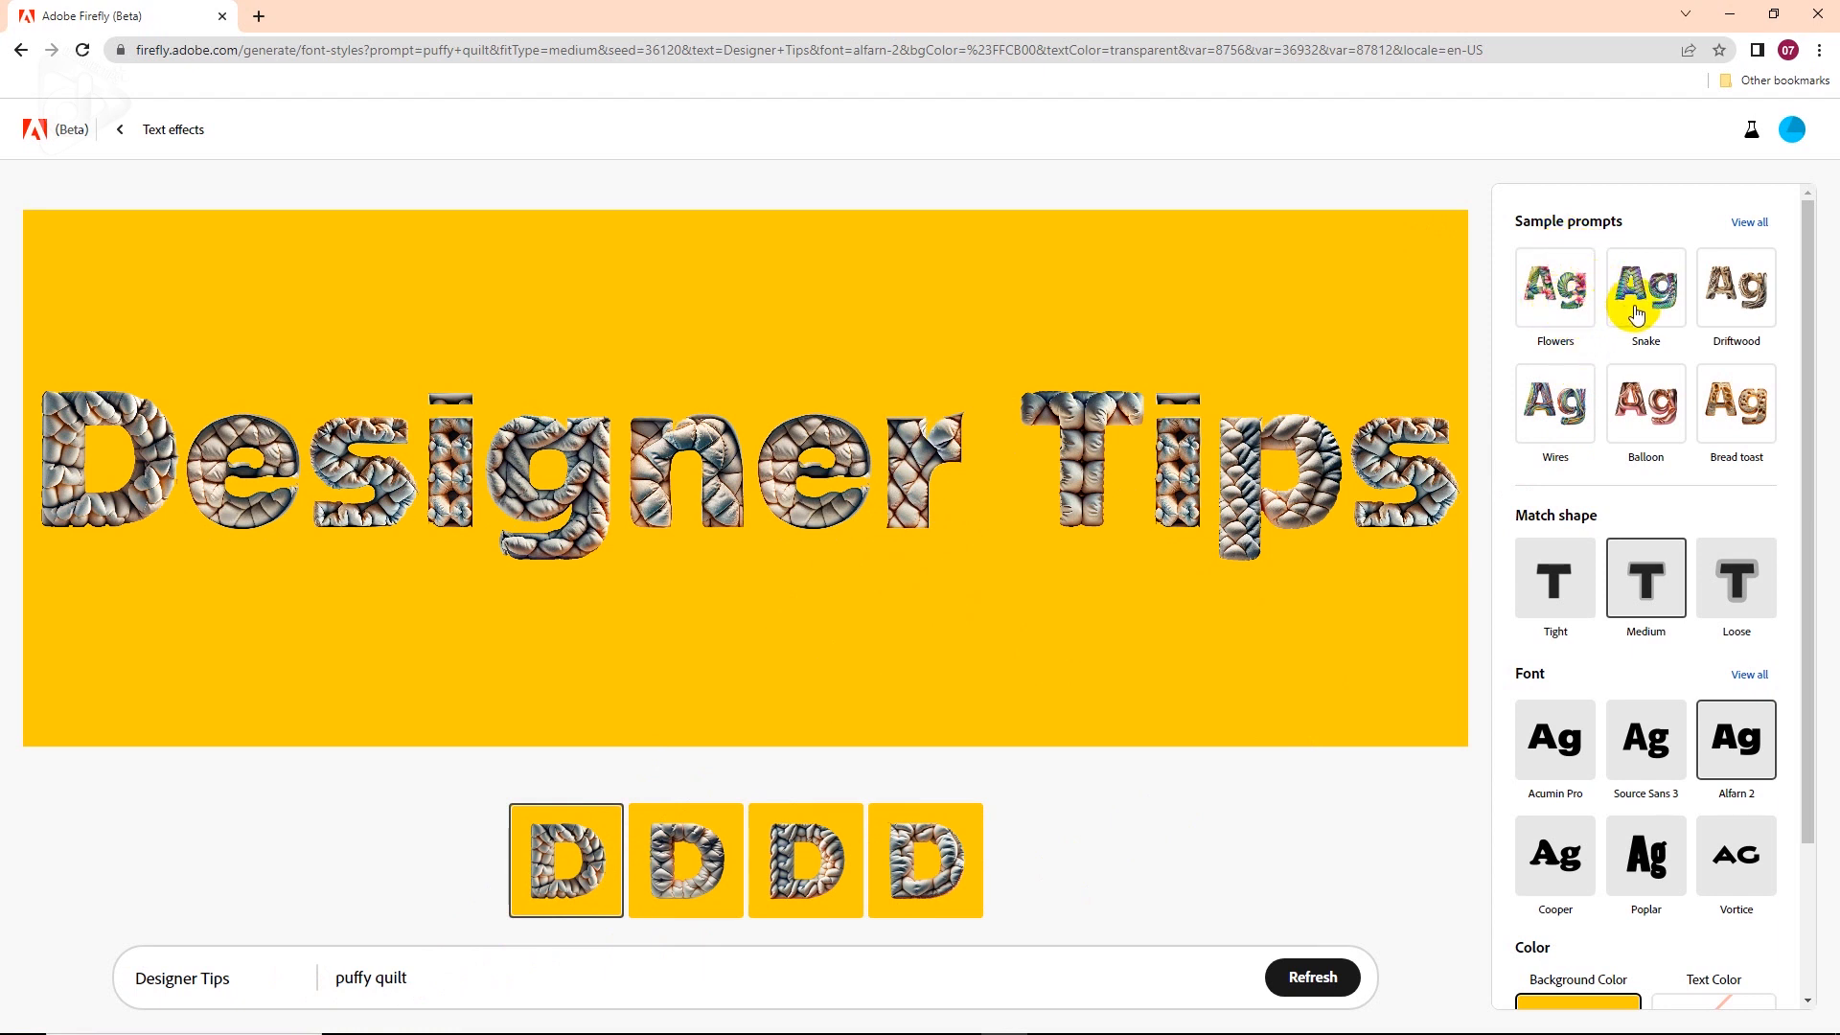
{"action": "left_click", "coordinate": [1747, 226]}
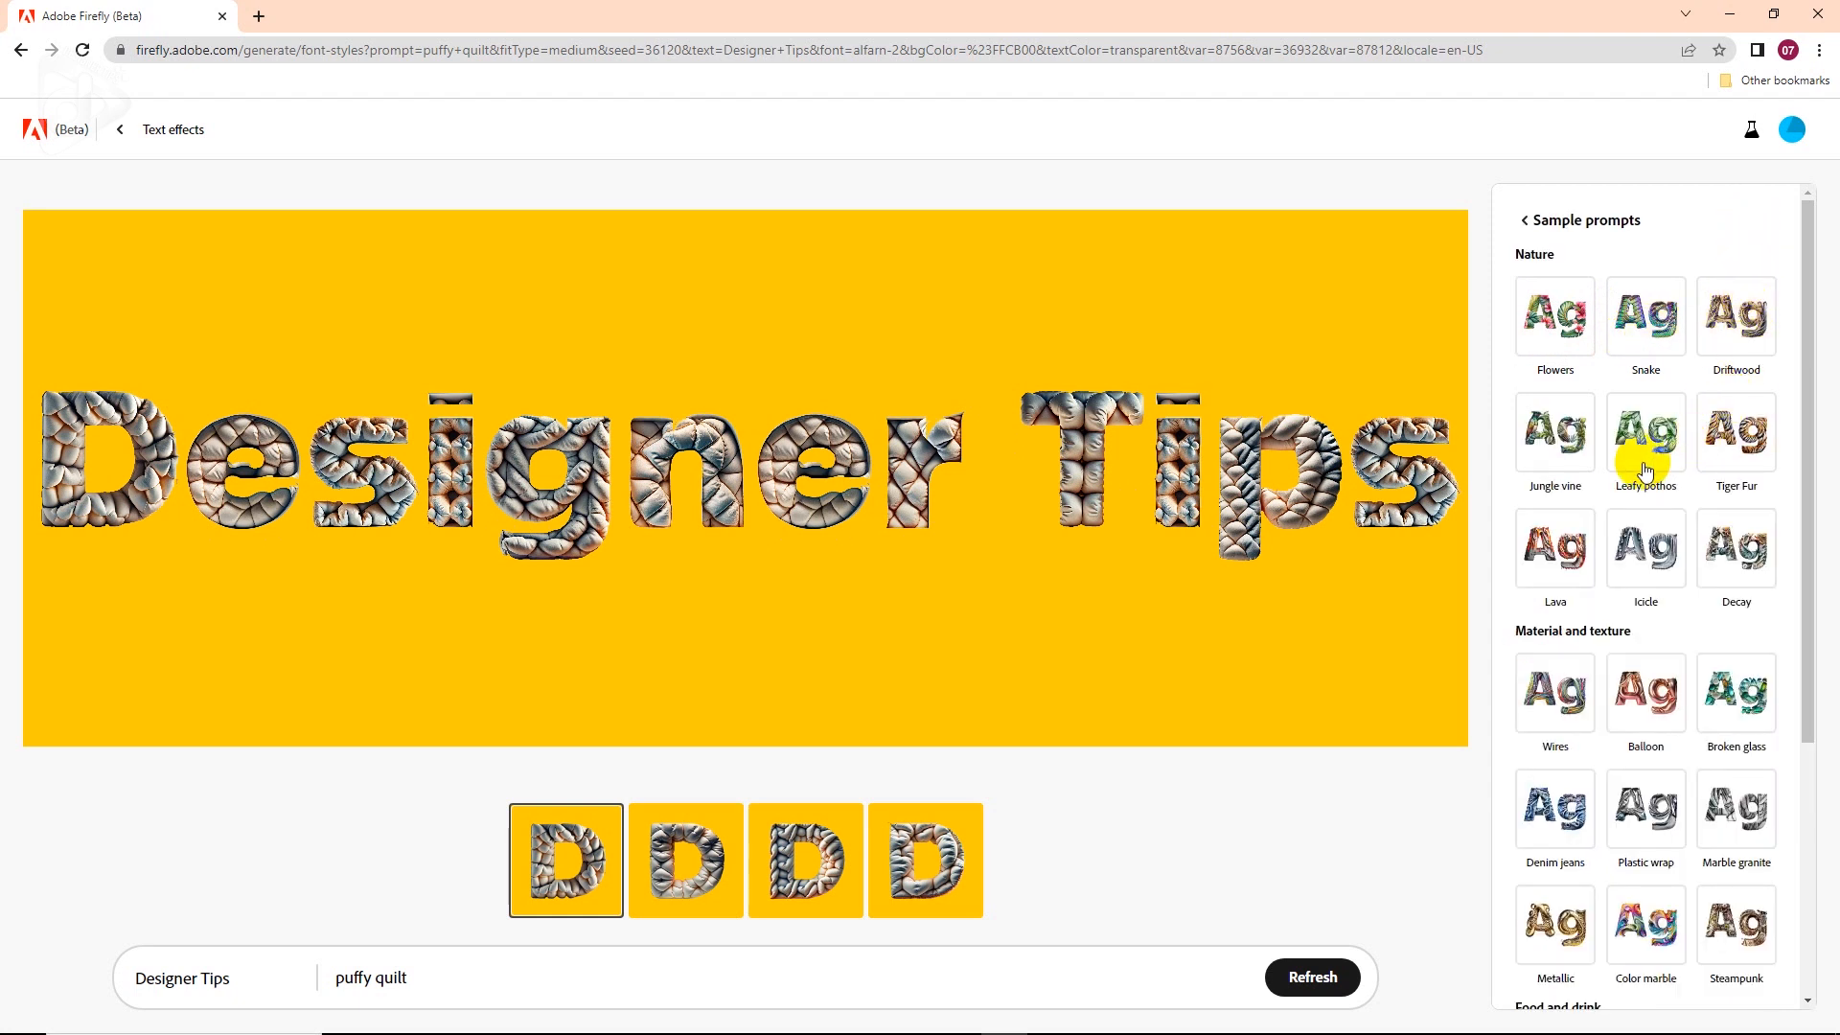
{"action": "scroll", "coordinate": [1667, 735], "scroll_direction": "down", "scroll_amount": 4}
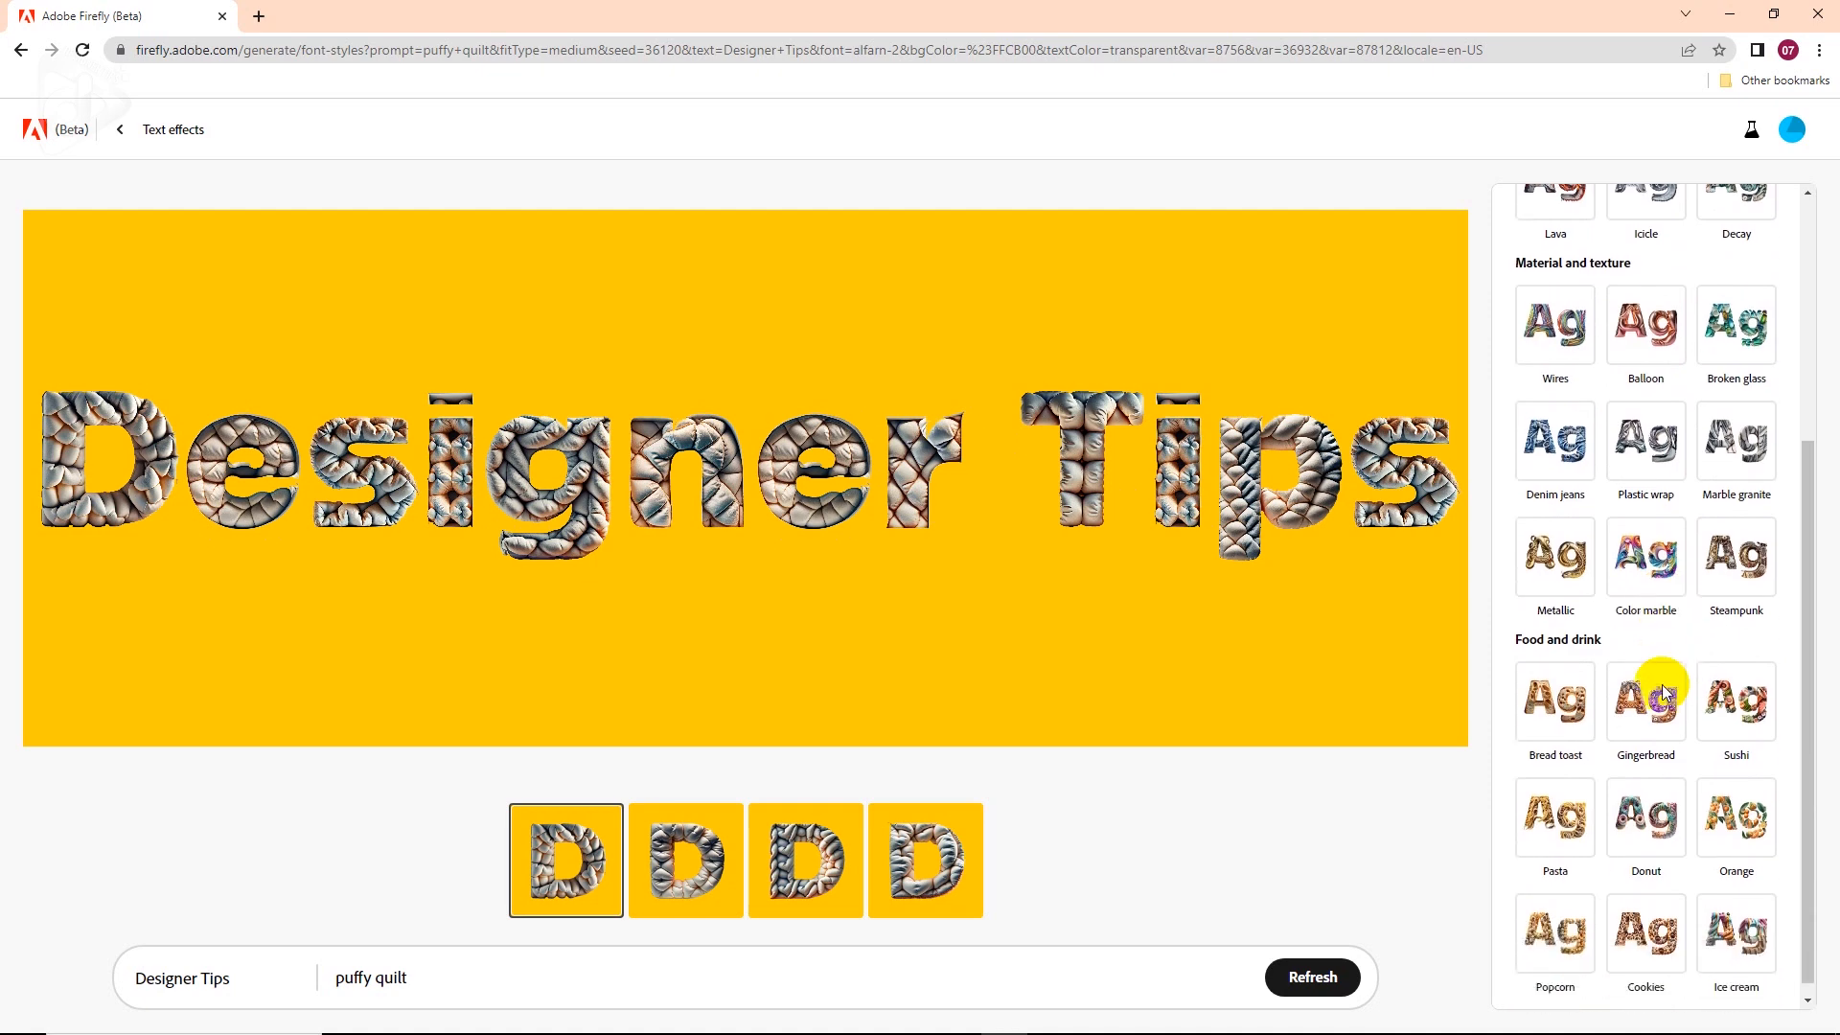
{"action": "left_click", "coordinate": [1562, 711]}
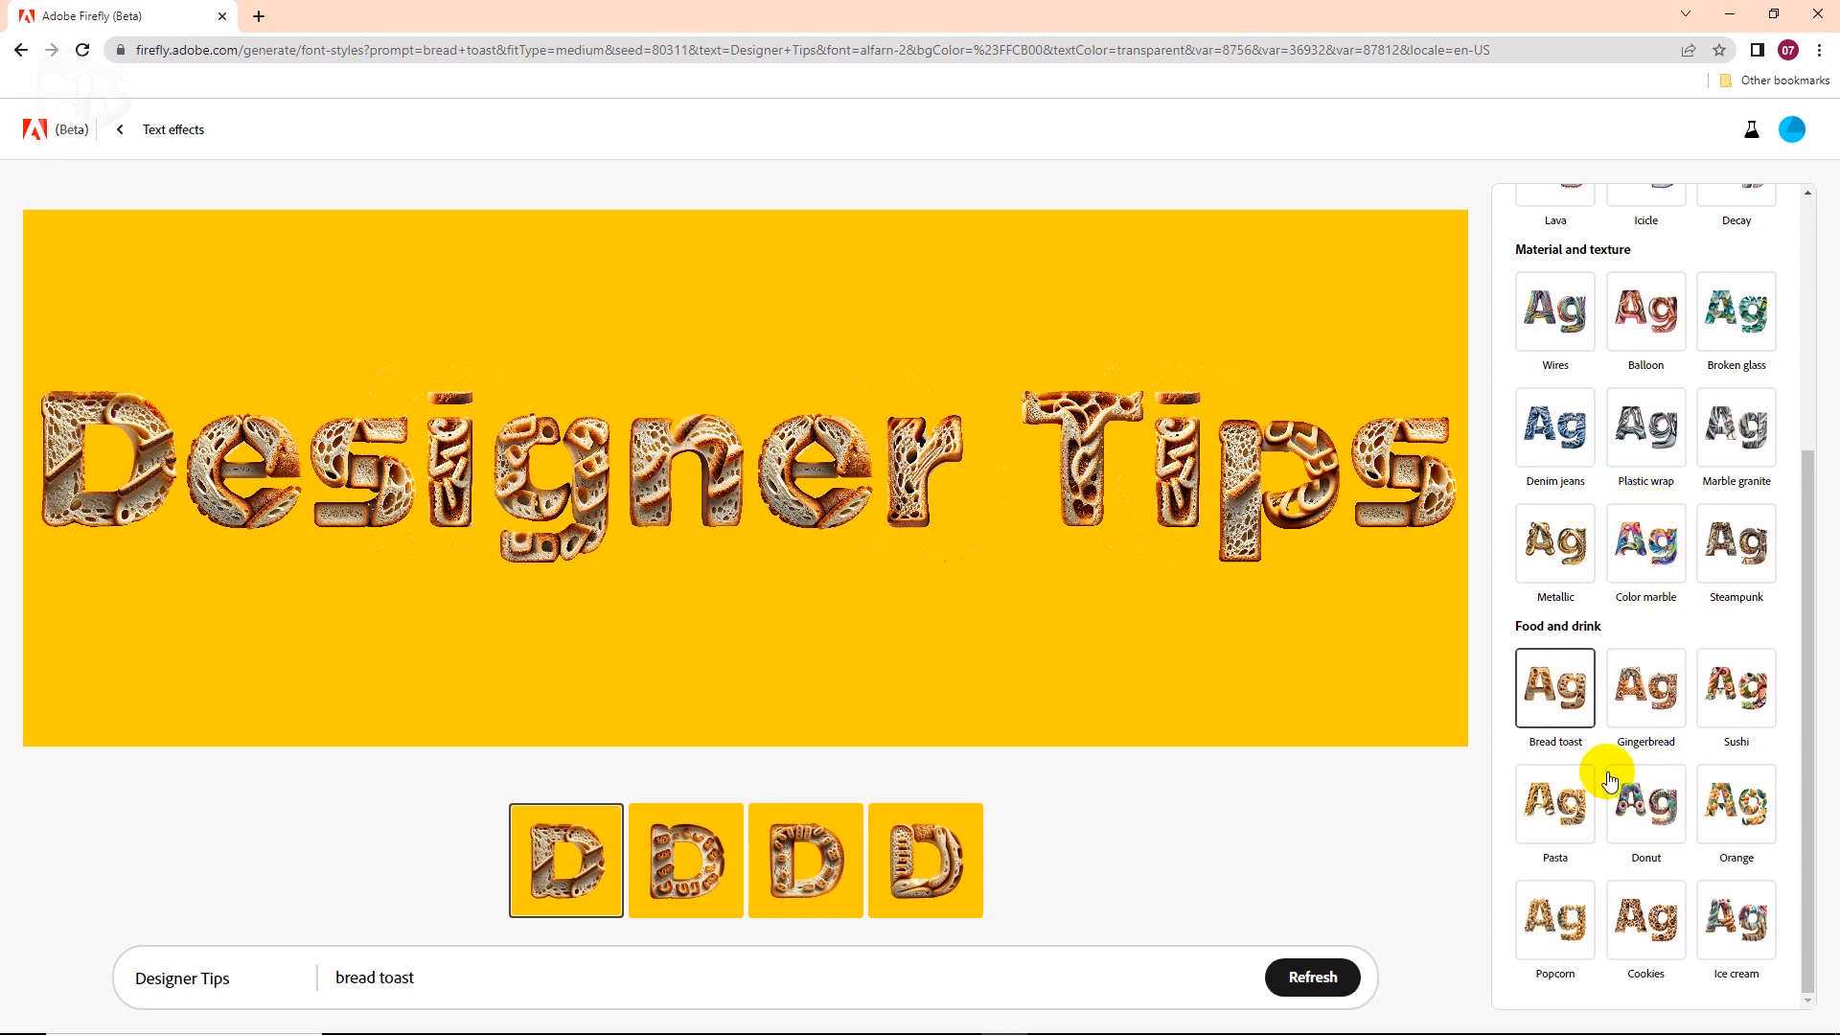
{"action": "mouse_move", "coordinate": [533, 460]}
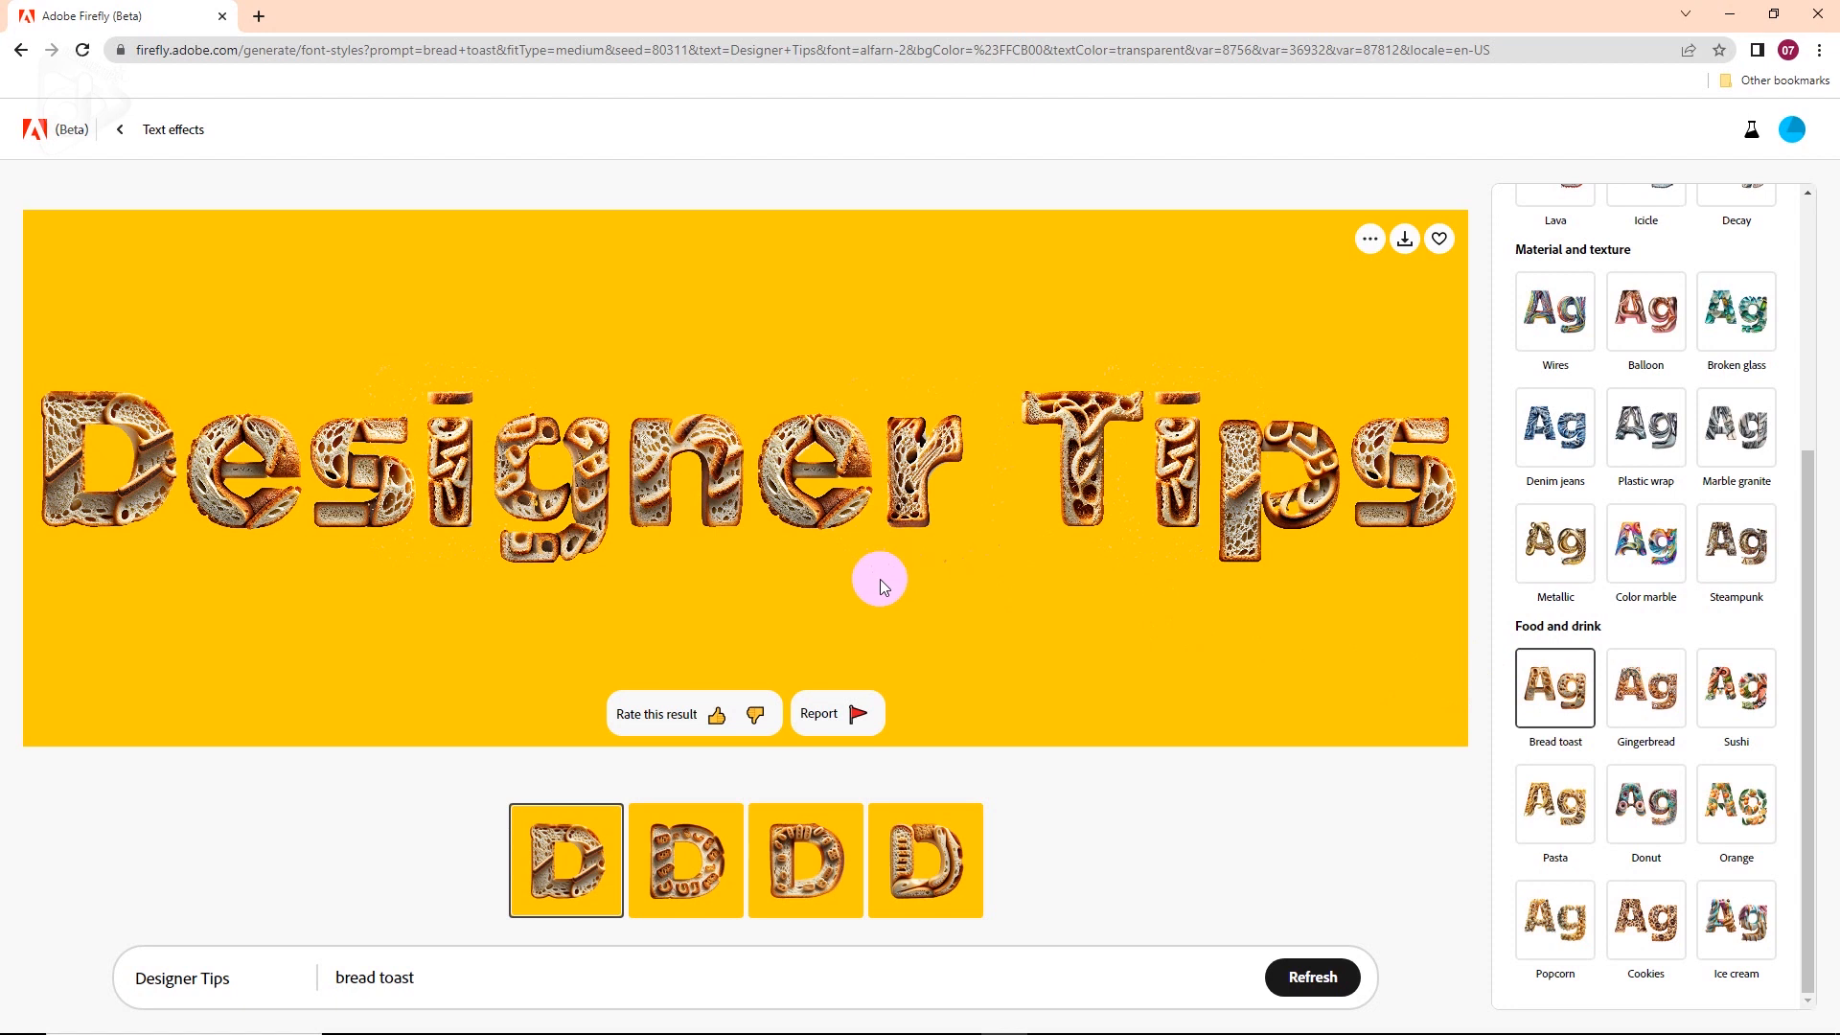
Replace the effect prompt with "film role" and generate the new text effect
{"action": "left_click_drag", "start_coordinate": [439, 977], "coordinate": [335, 977]}
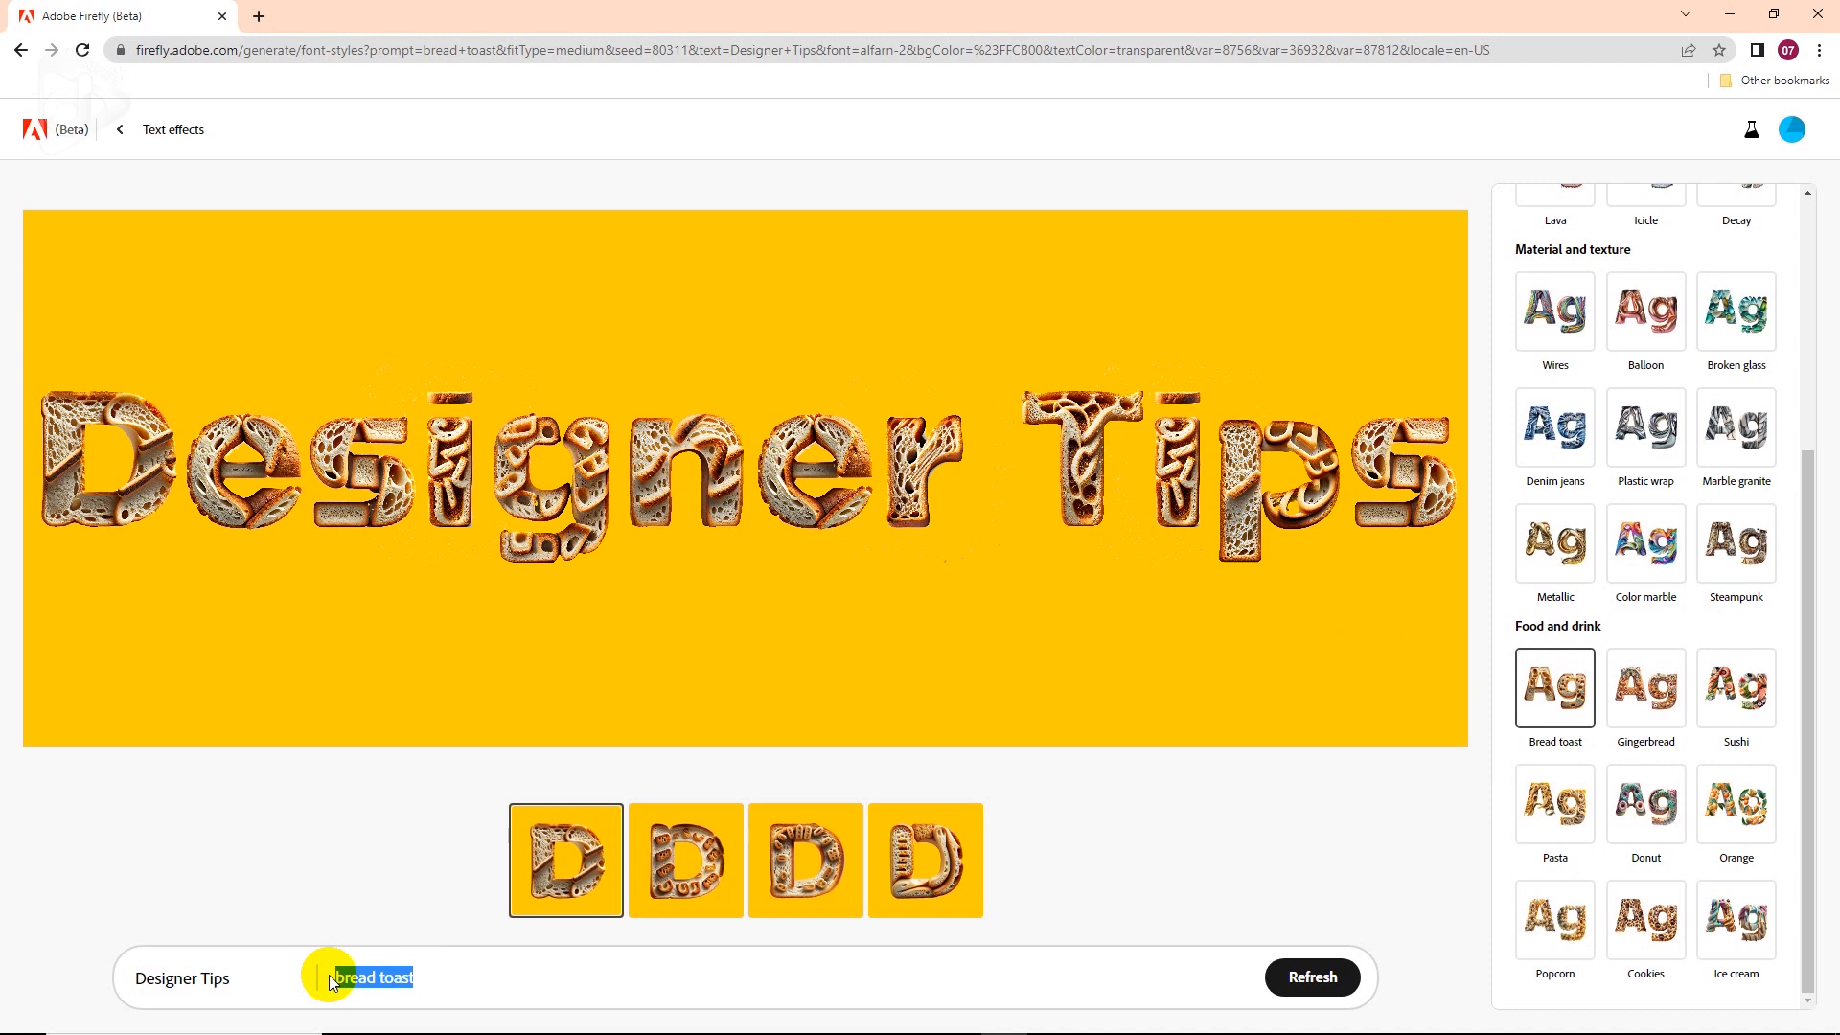
{"action": "type", "text": "film role"}
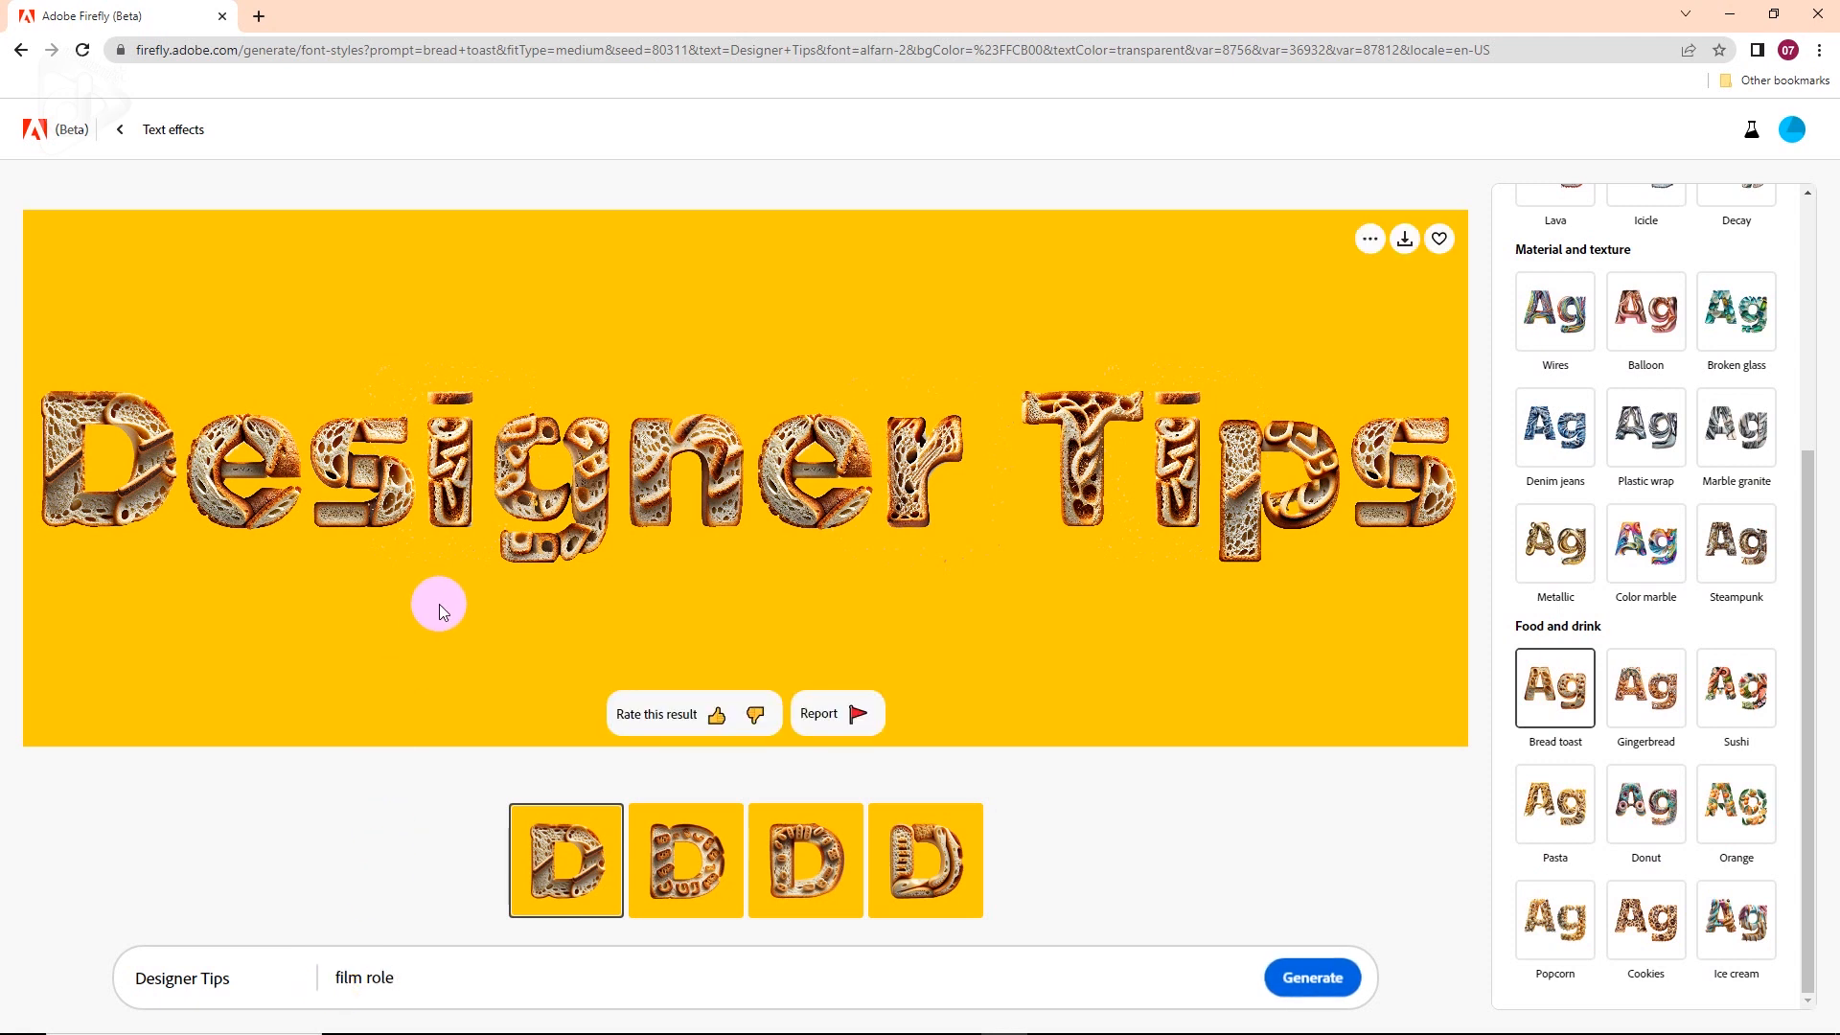
{"action": "left_click", "coordinate": [1310, 978]}
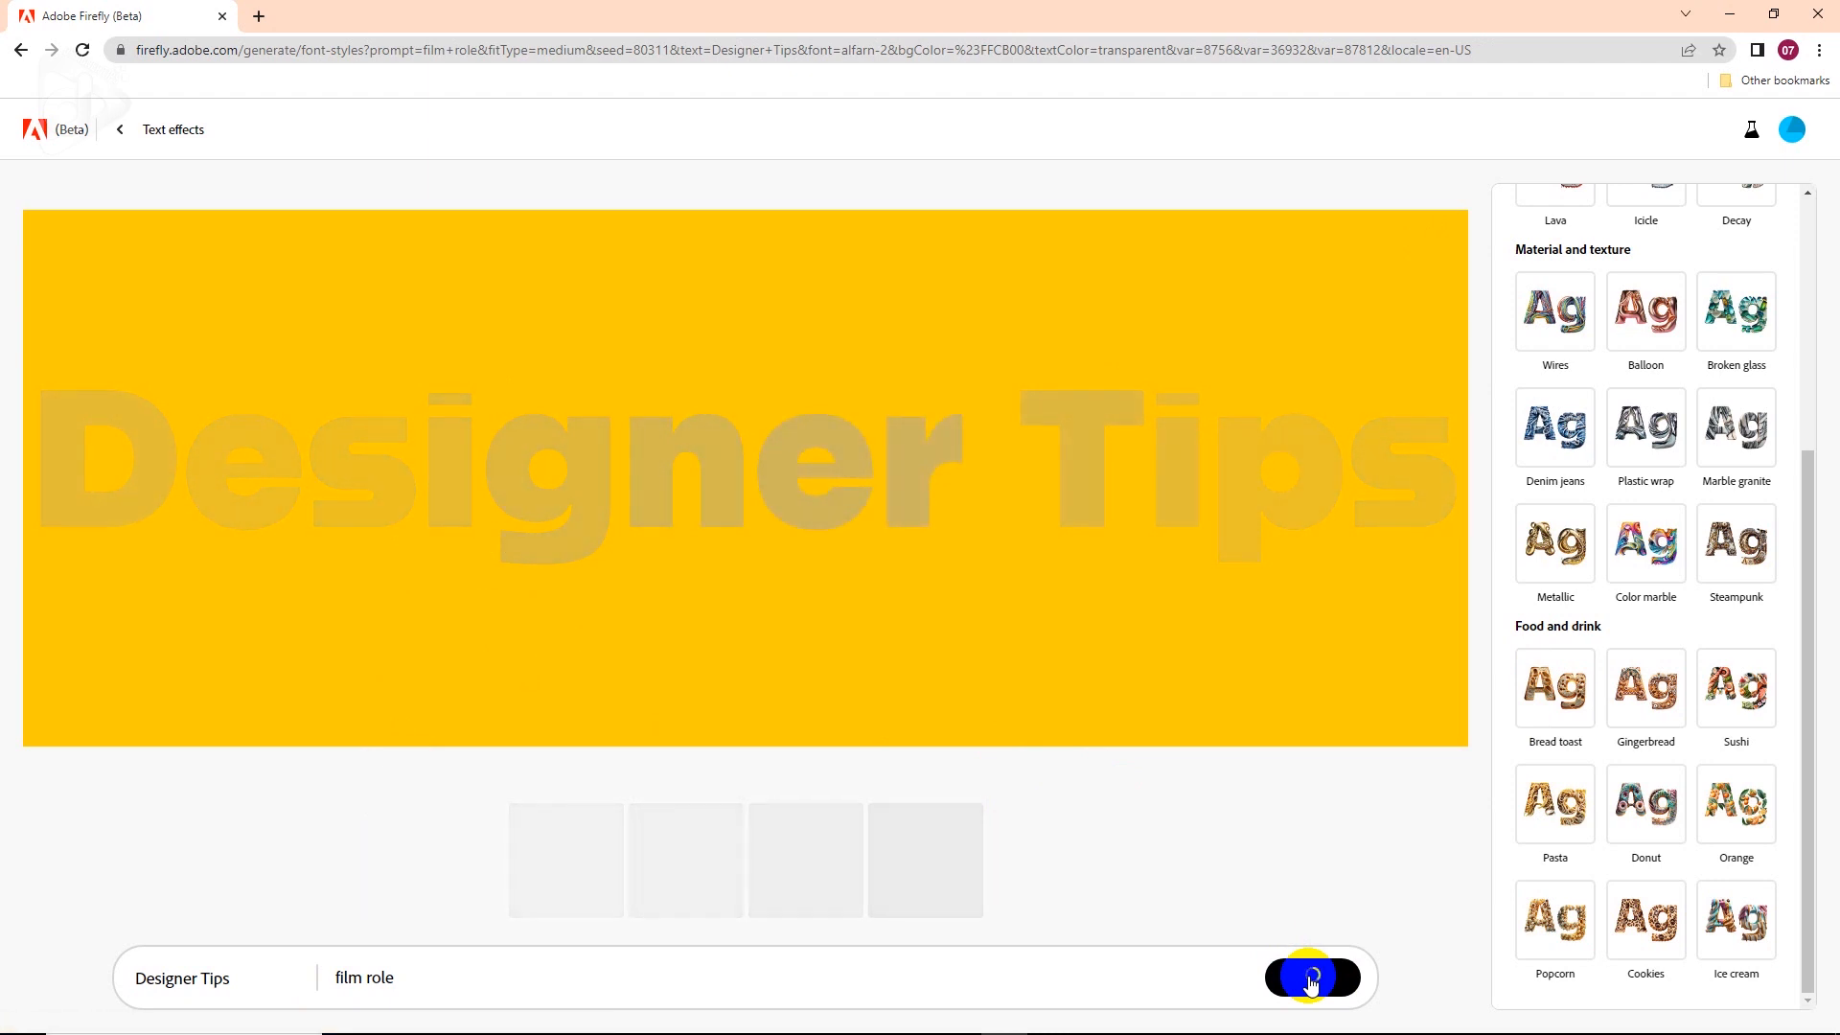
{"action": "mouse_move", "coordinate": [414, 526]}
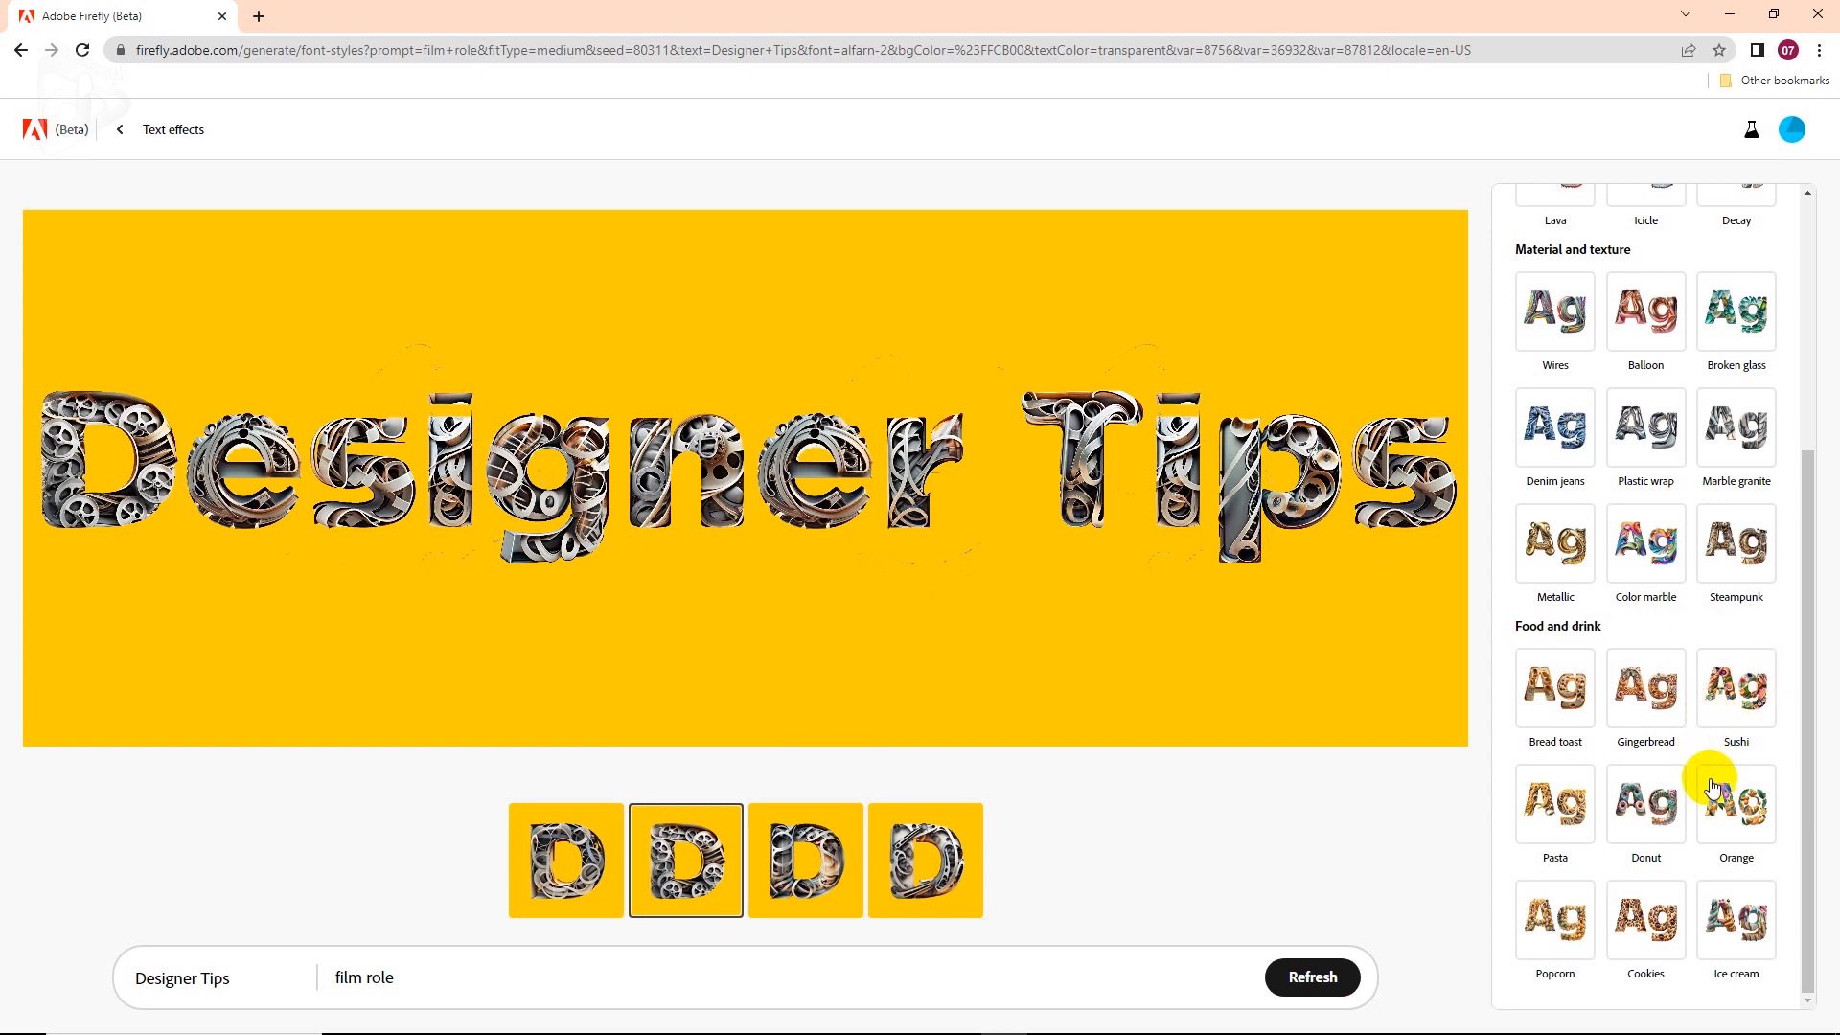
Return to the main effect settings and compare the Tight match shape with Medium, keeping Medium
{"action": "scroll", "coordinate": [1725, 784], "scroll_direction": "up", "scroll_amount": 4}
{"action": "scroll", "coordinate": [1725, 784], "scroll_direction": "up", "scroll_amount": 1}
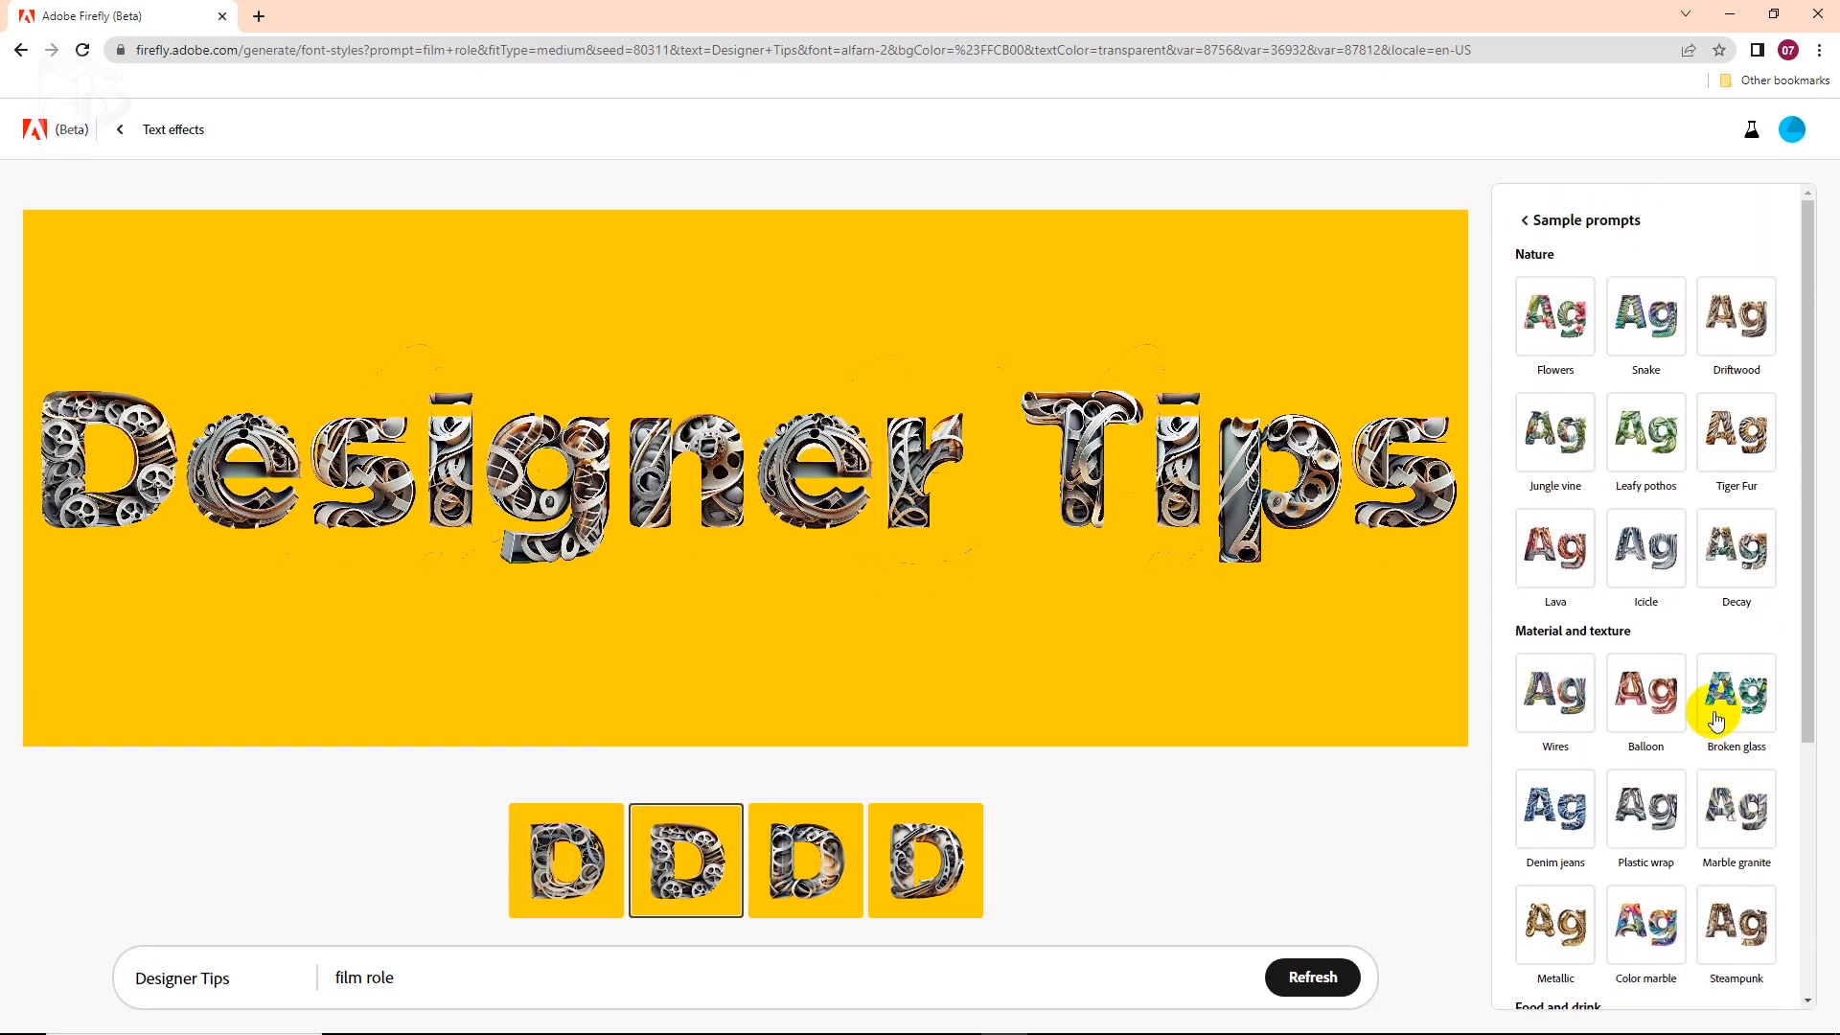
{"action": "left_click", "coordinate": [1523, 222]}
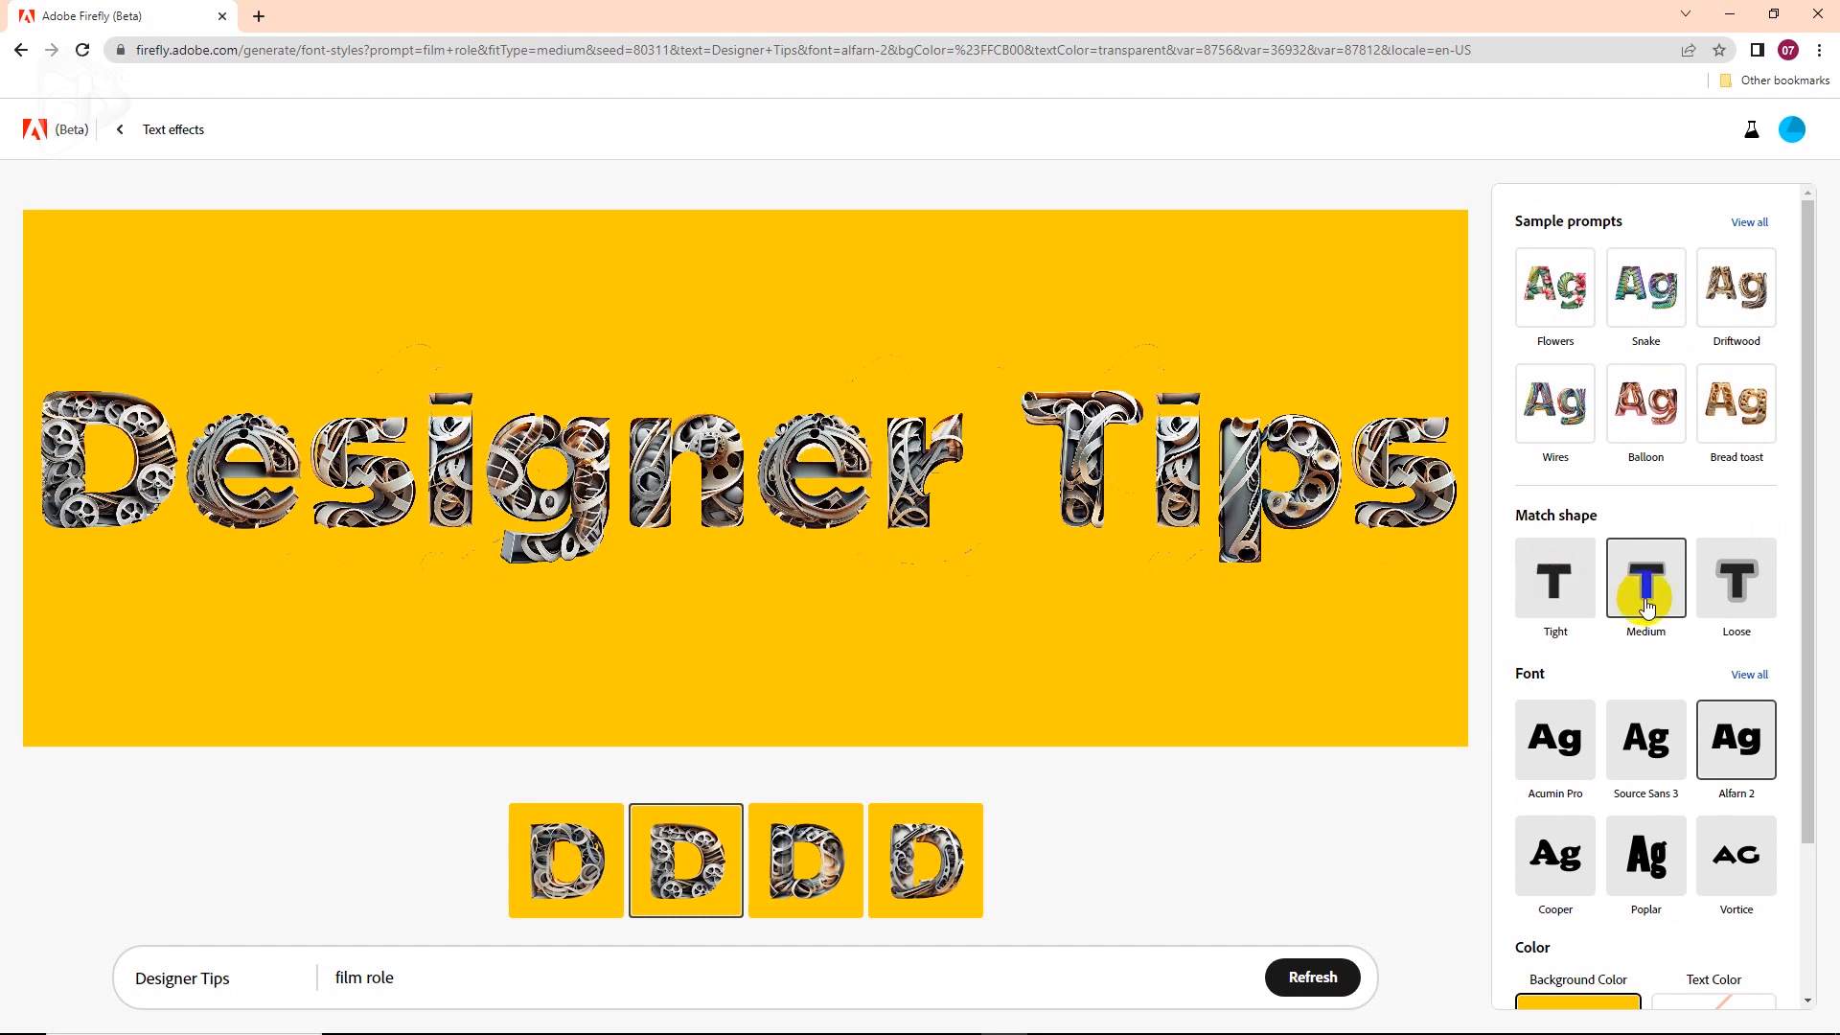
{"action": "left_click", "coordinate": [1572, 600]}
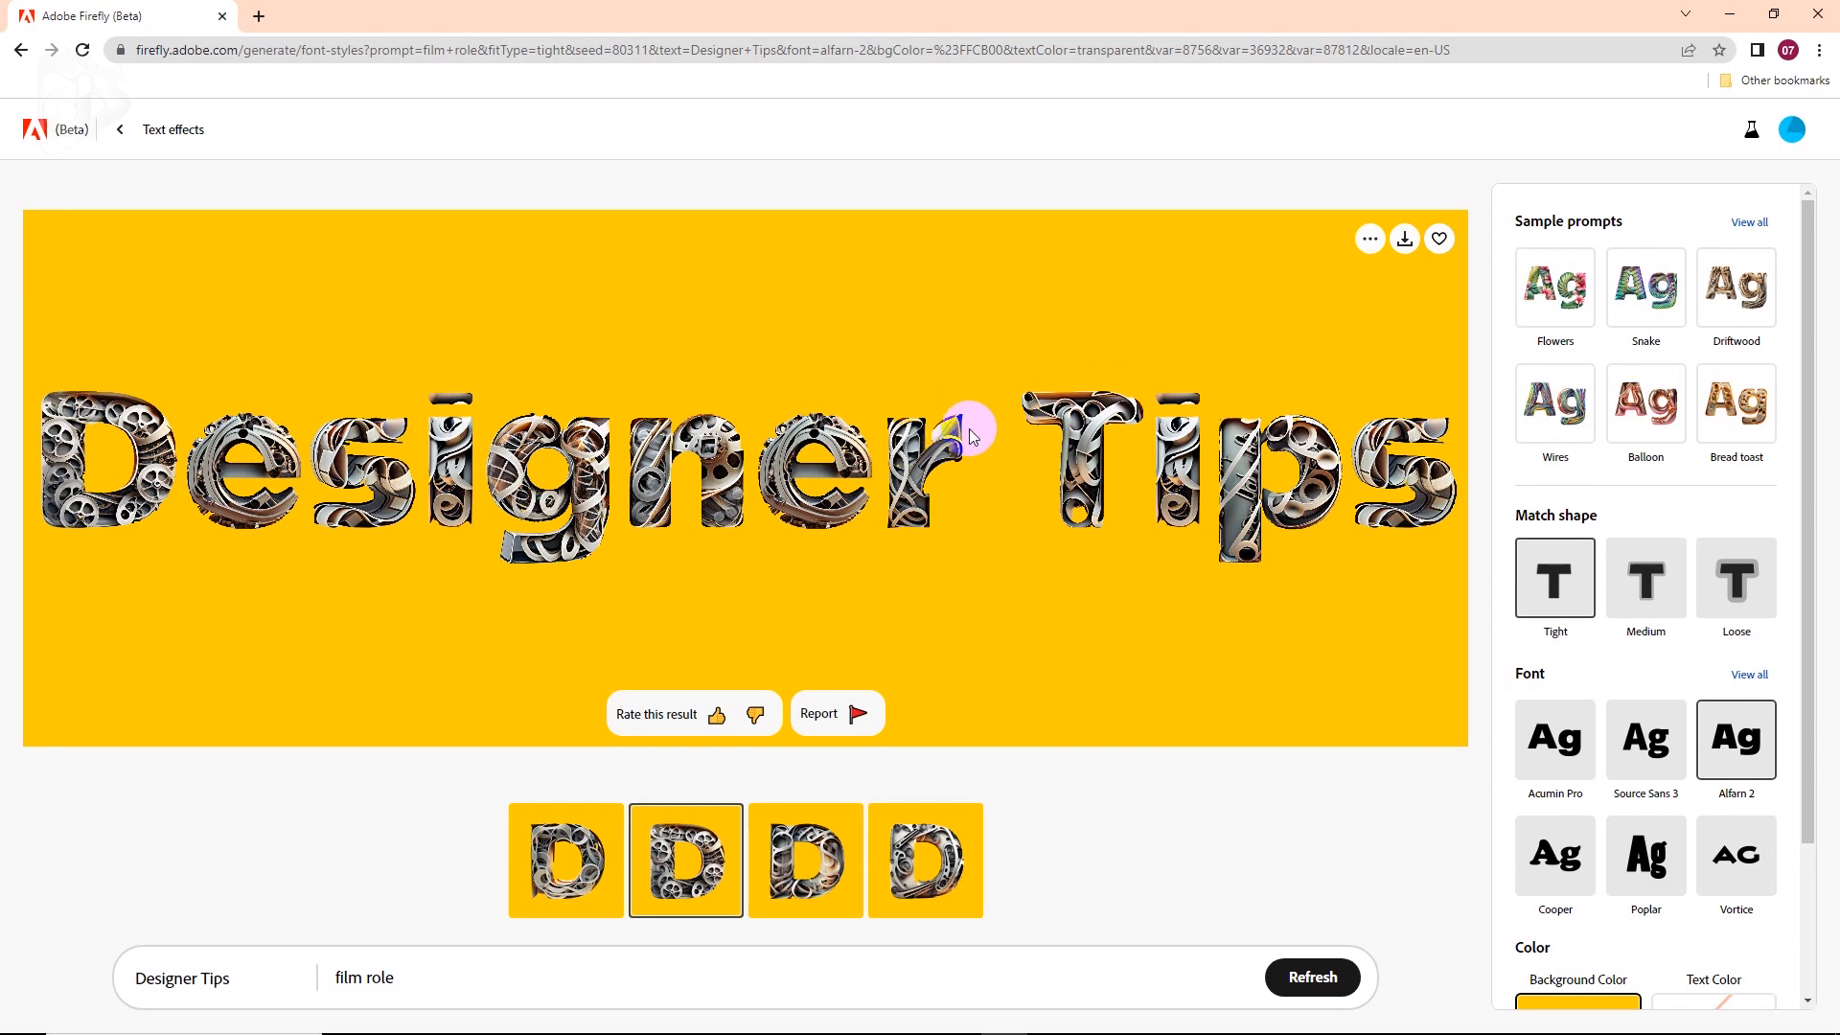
{"action": "left_click", "coordinate": [1643, 590]}
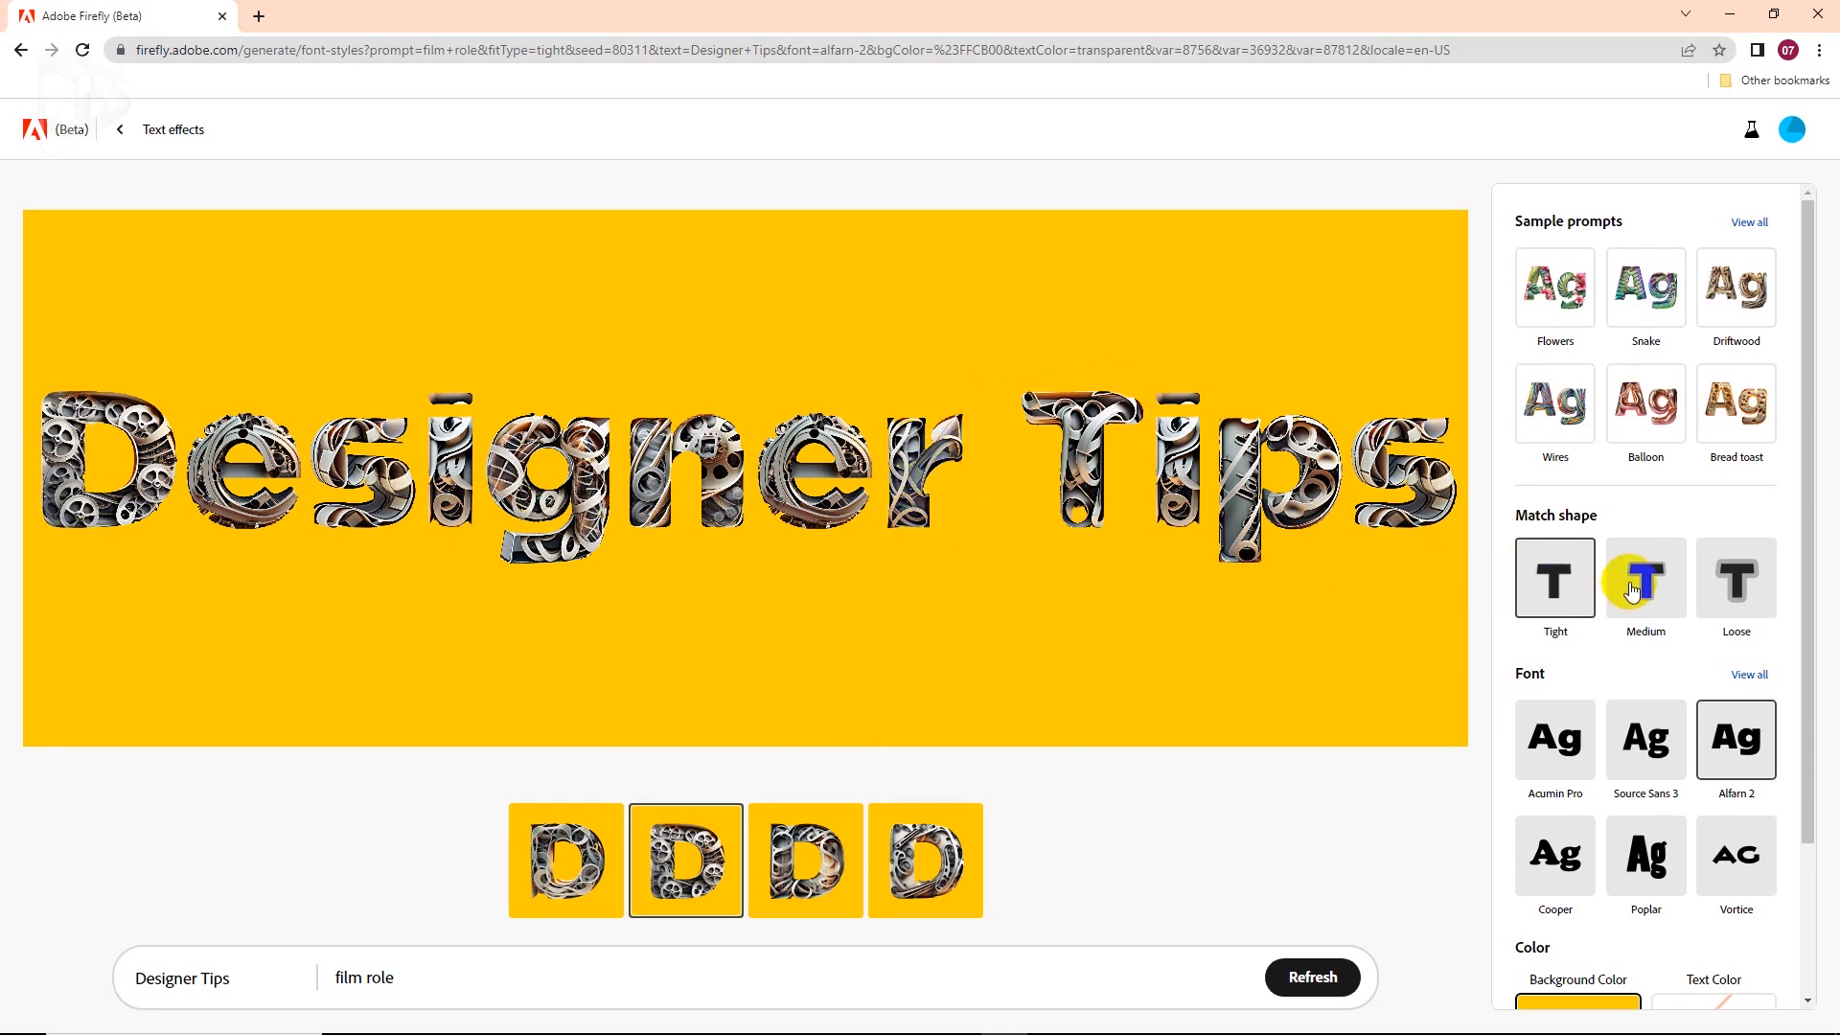
{"action": "mouse_move", "coordinate": [1126, 436]}
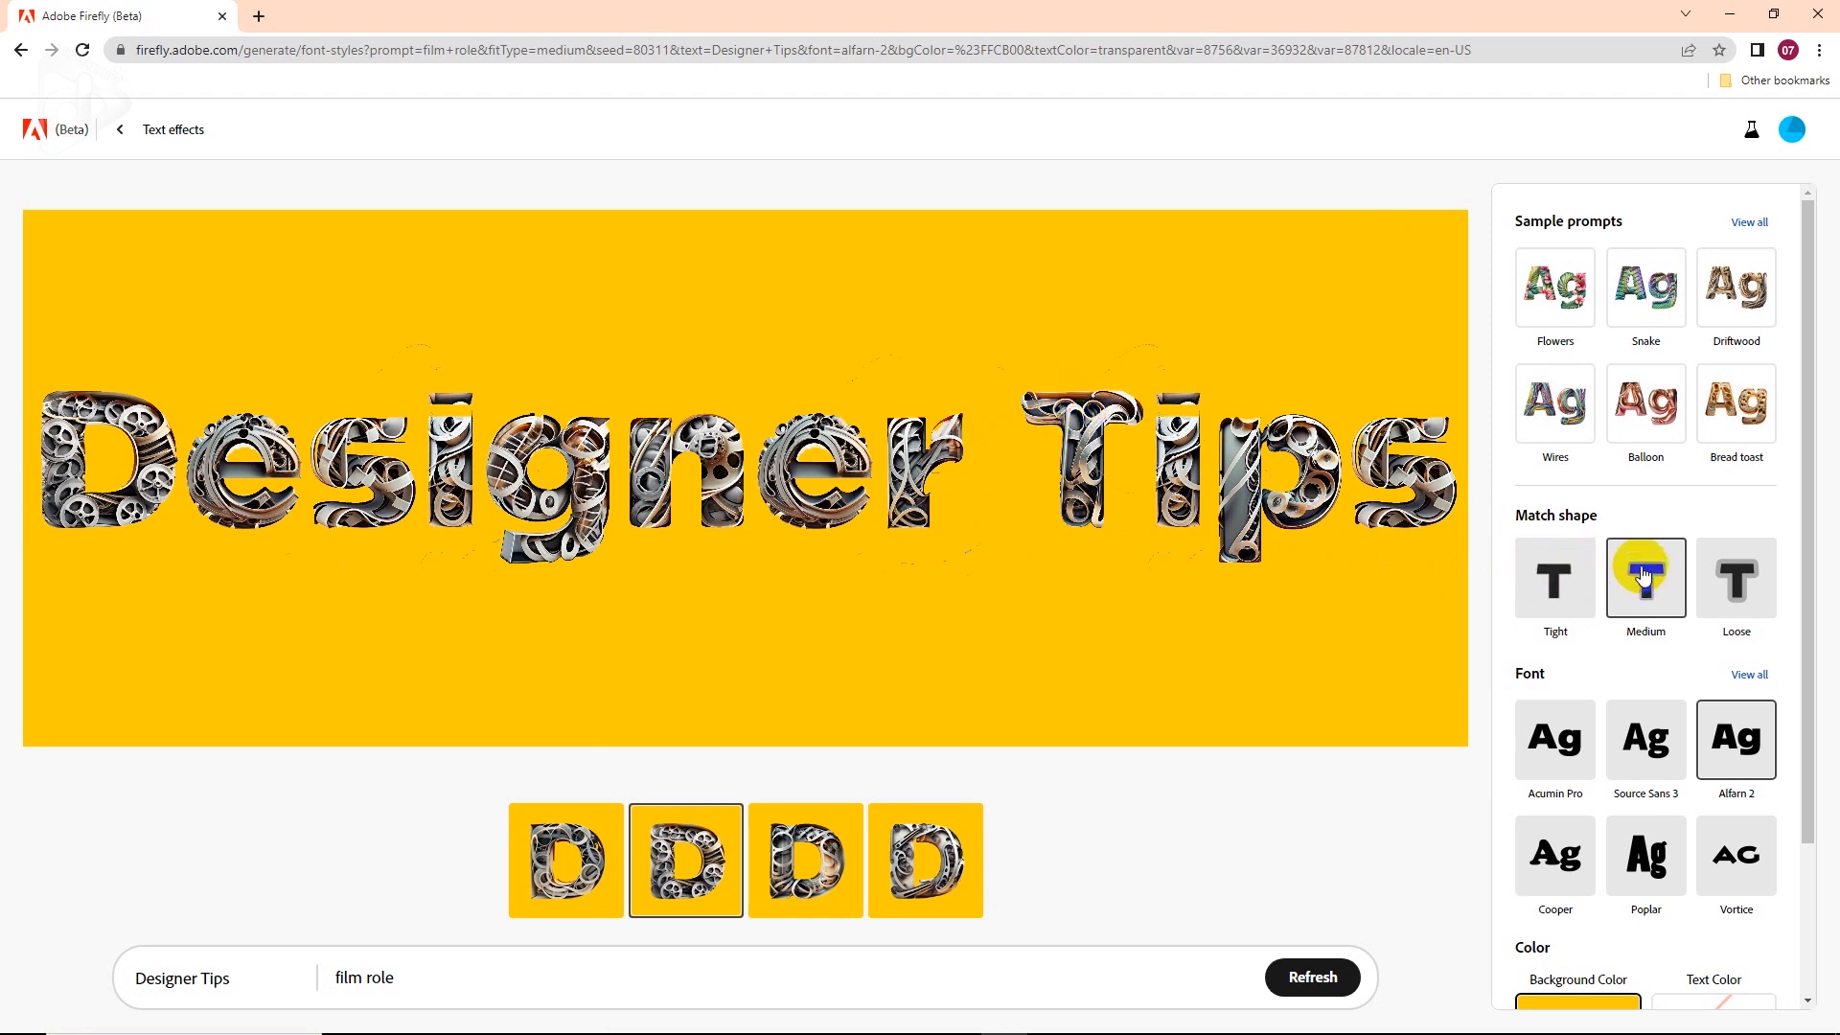
{"action": "mouse_move", "coordinate": [1342, 484]}
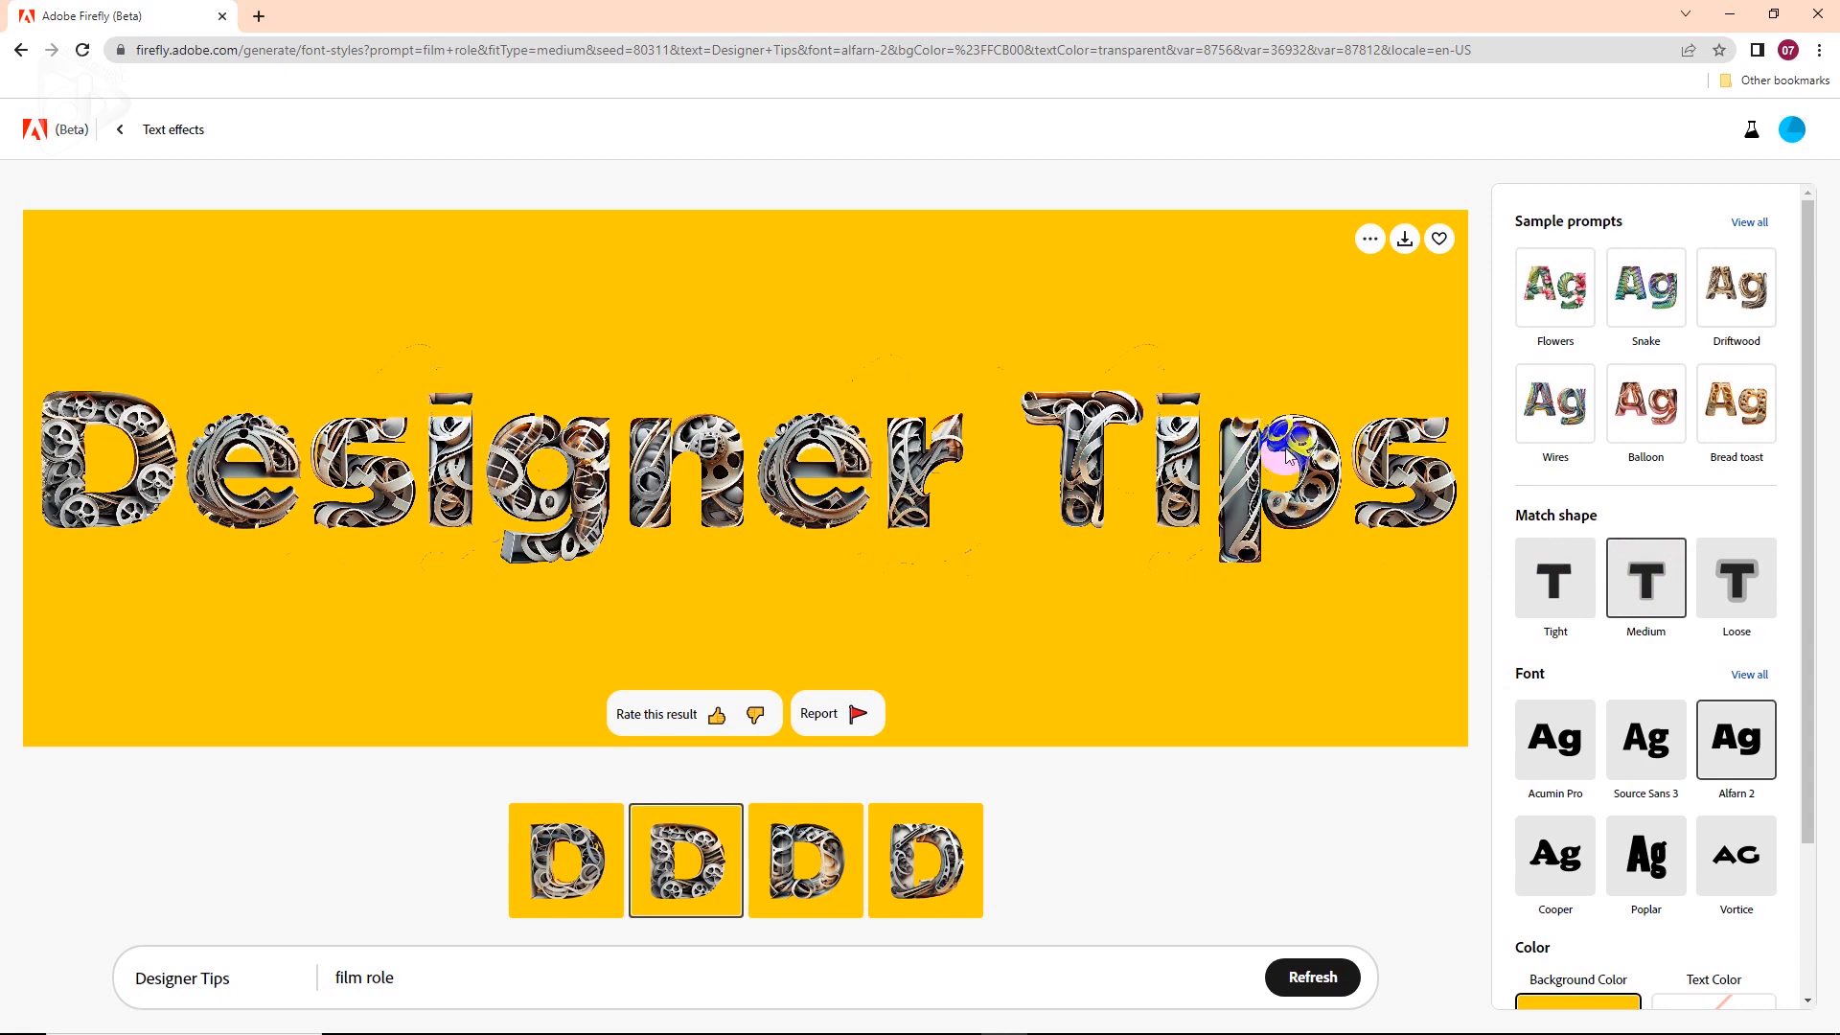
Try the Loose and Medium match shapes on the text effect, and set the match shape to Tight
{"action": "left_click", "coordinate": [1737, 594]}
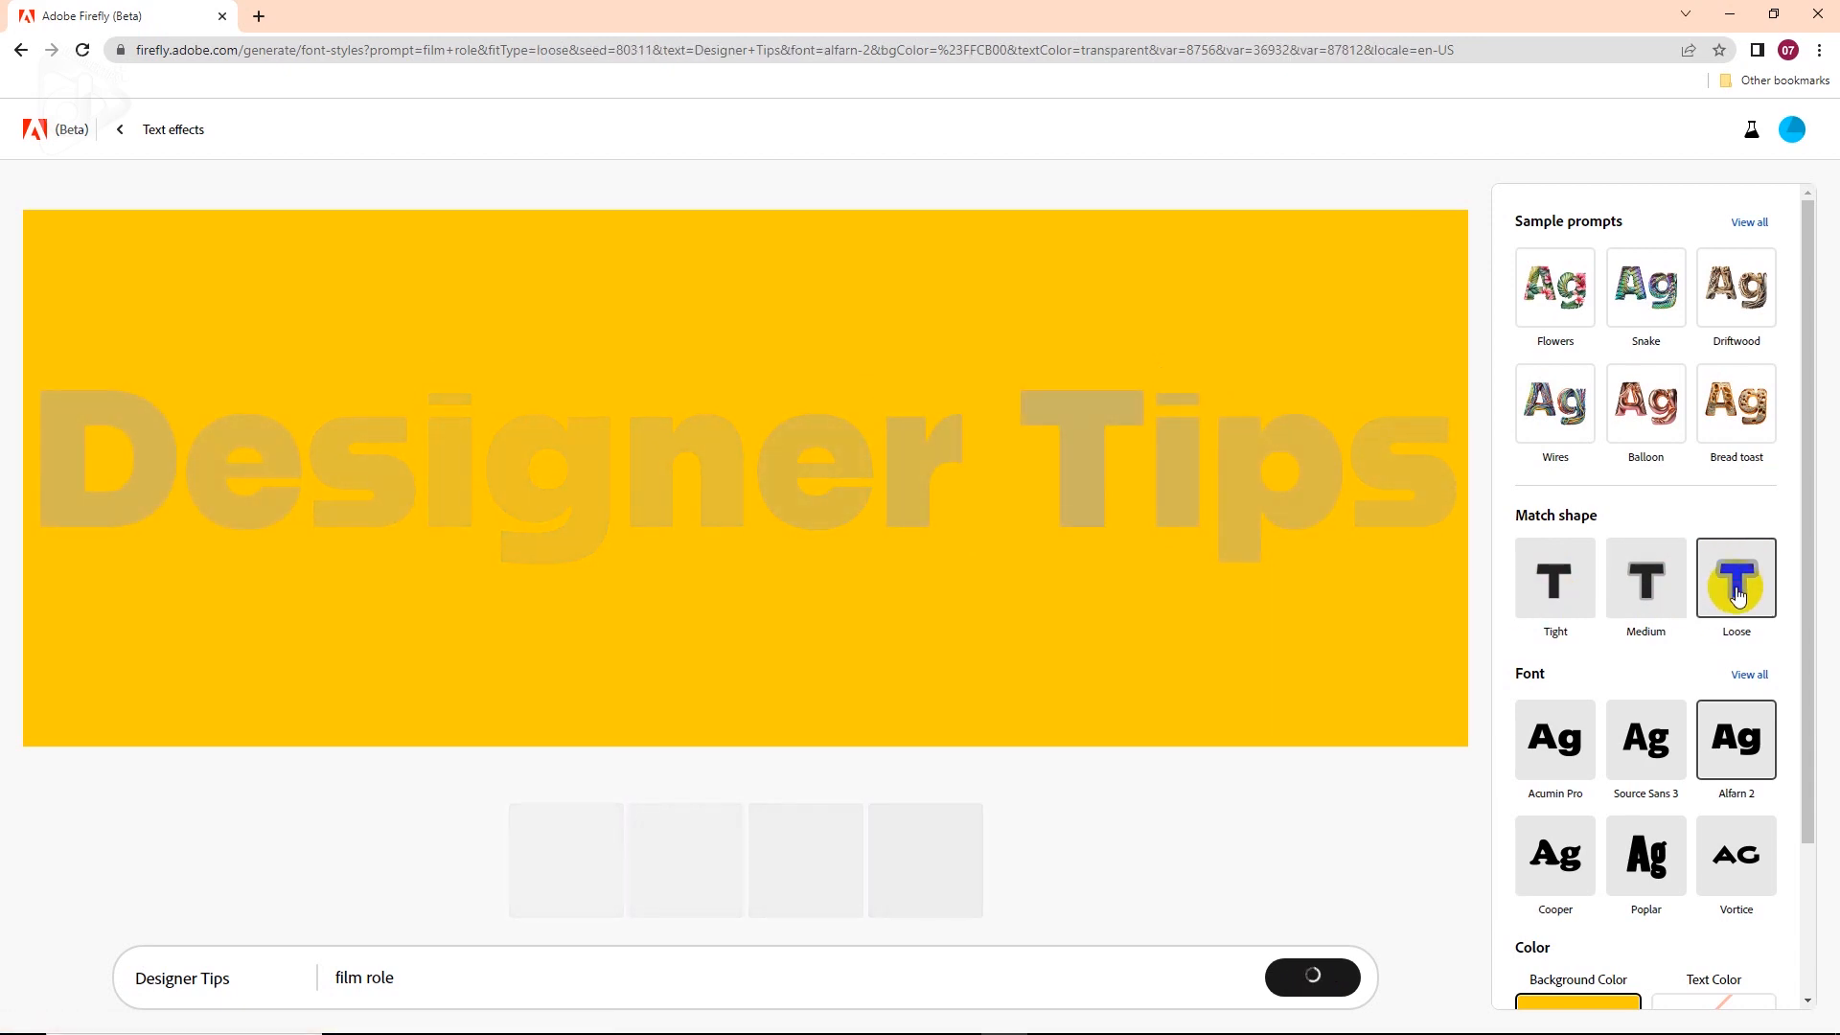
{"action": "mouse_move", "coordinate": [1434, 559]}
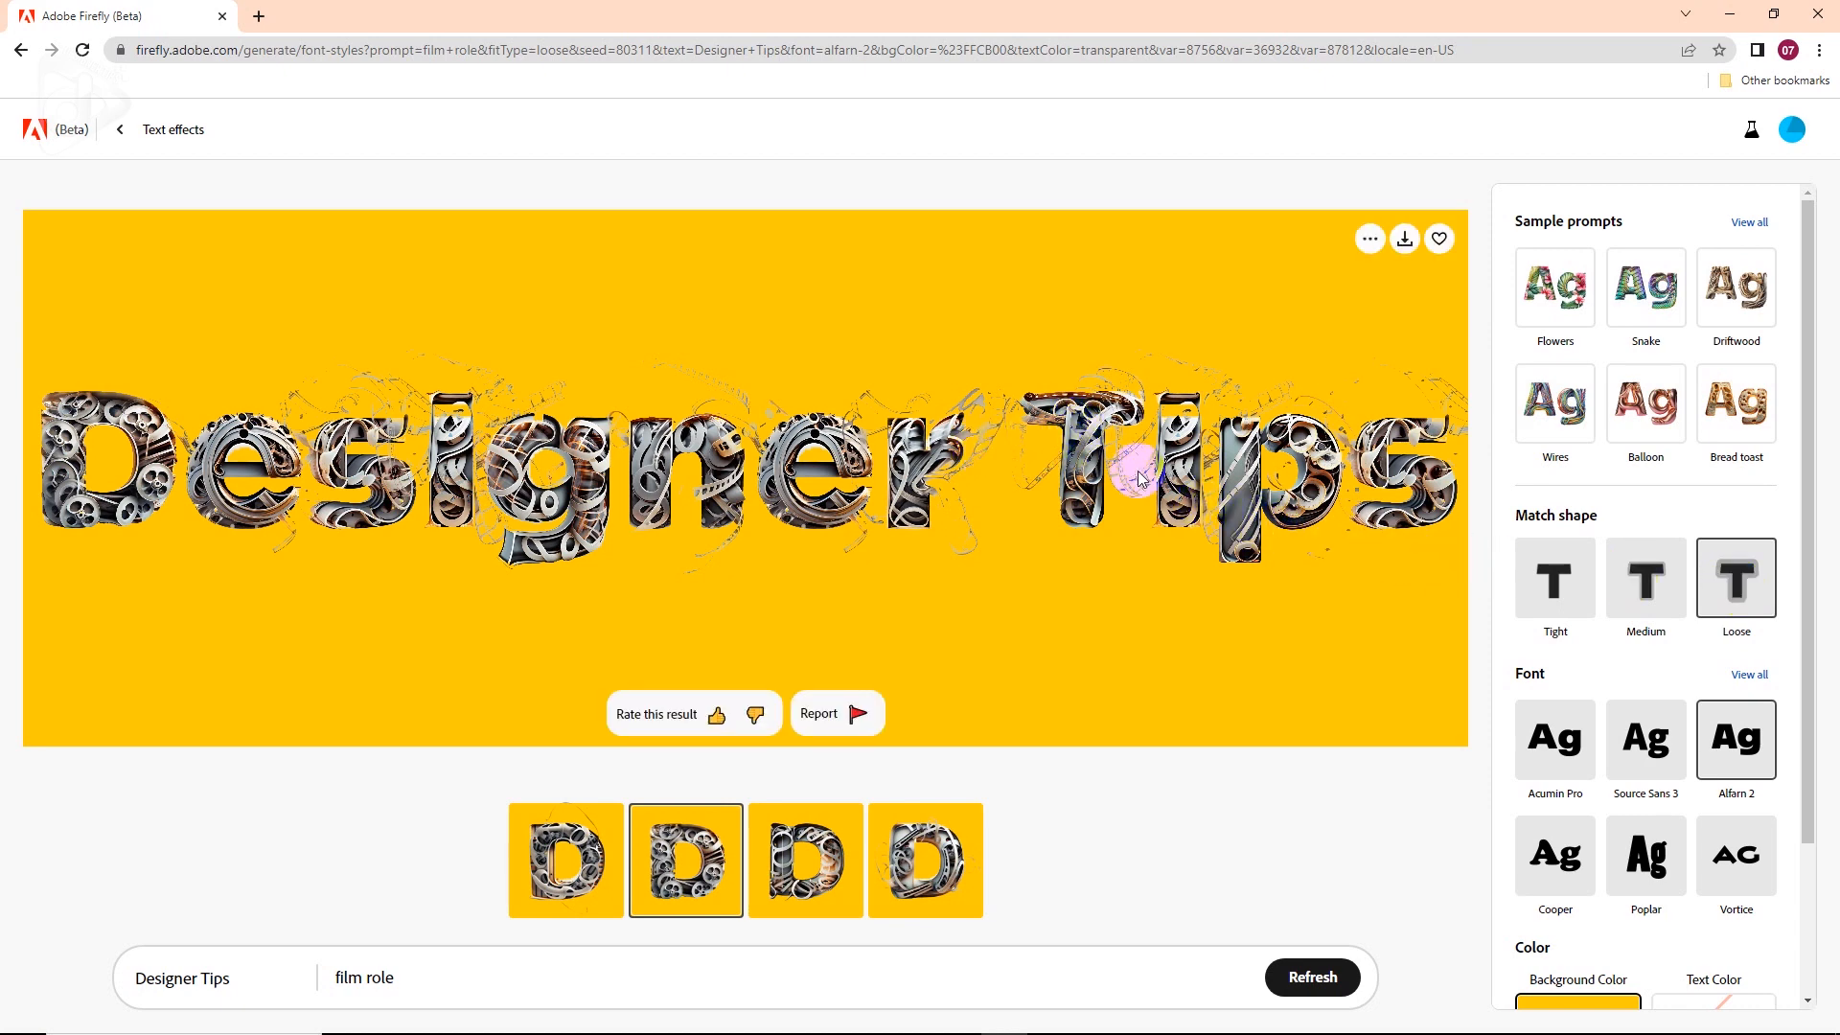
{"action": "left_click", "coordinate": [1645, 575]}
{"action": "left_click", "coordinate": [1583, 576]}
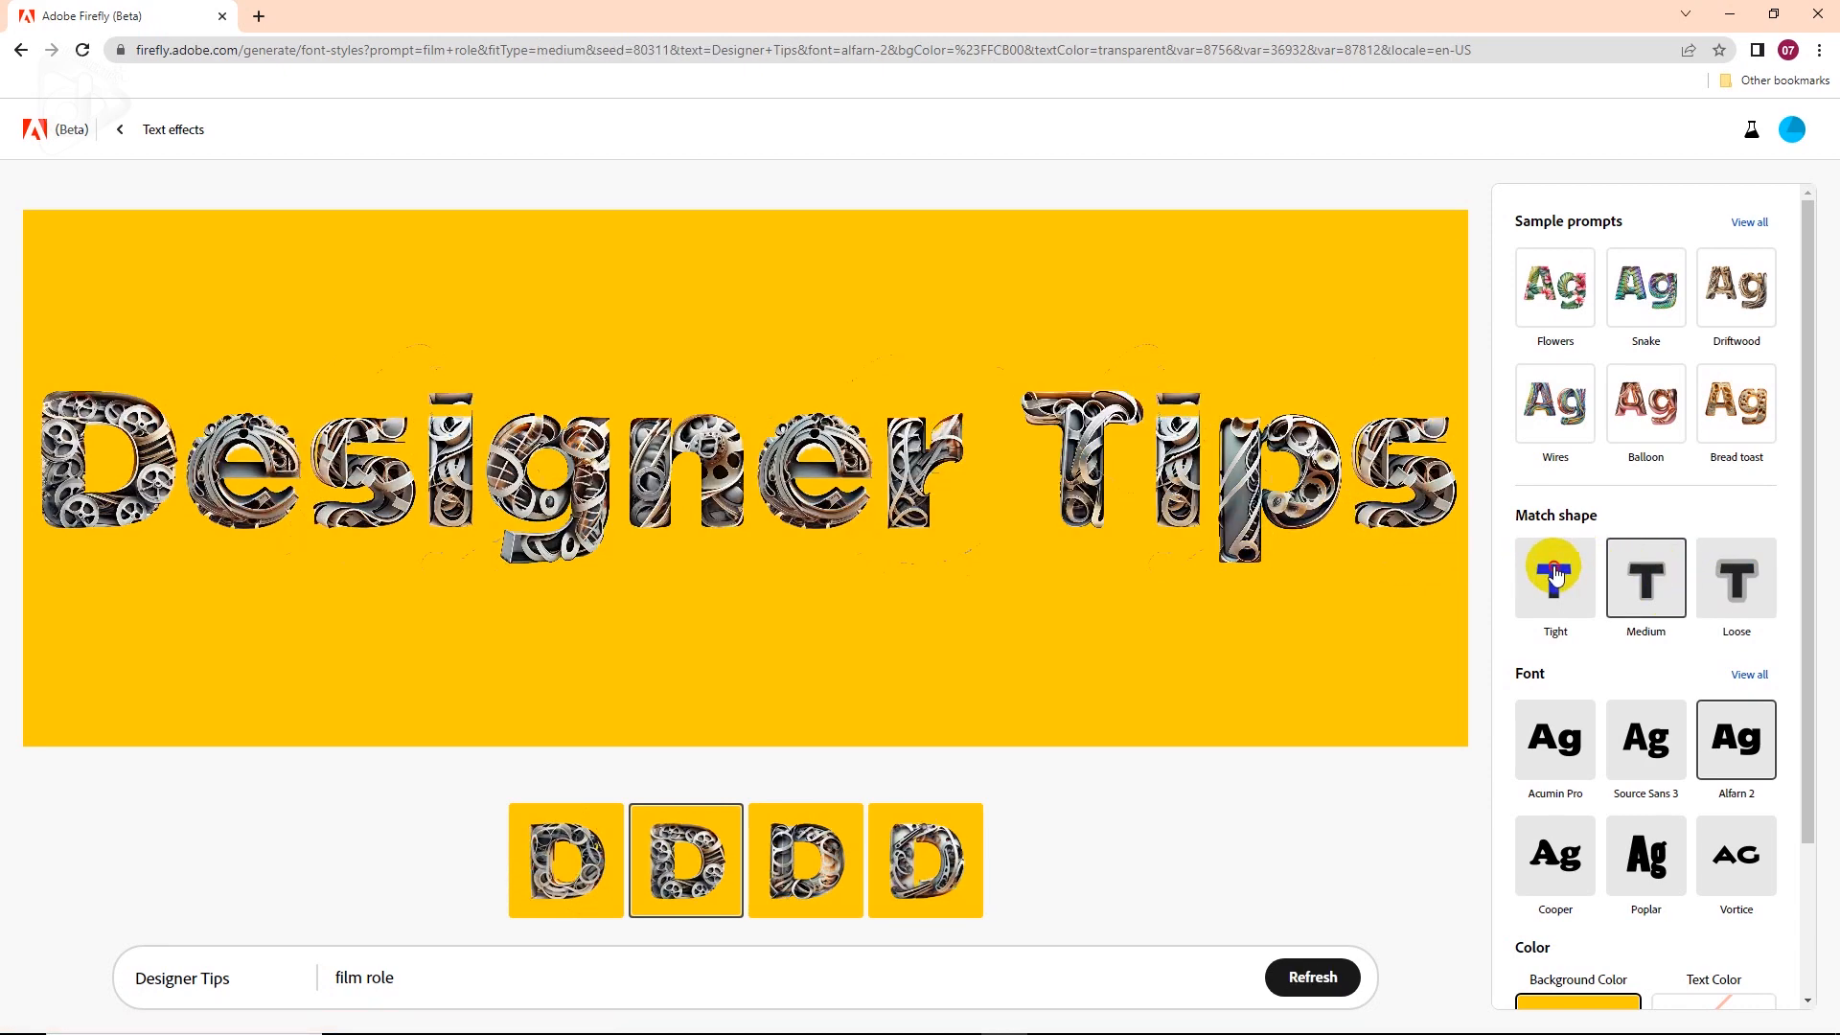
{"action": "mouse_move", "coordinate": [1326, 532]}
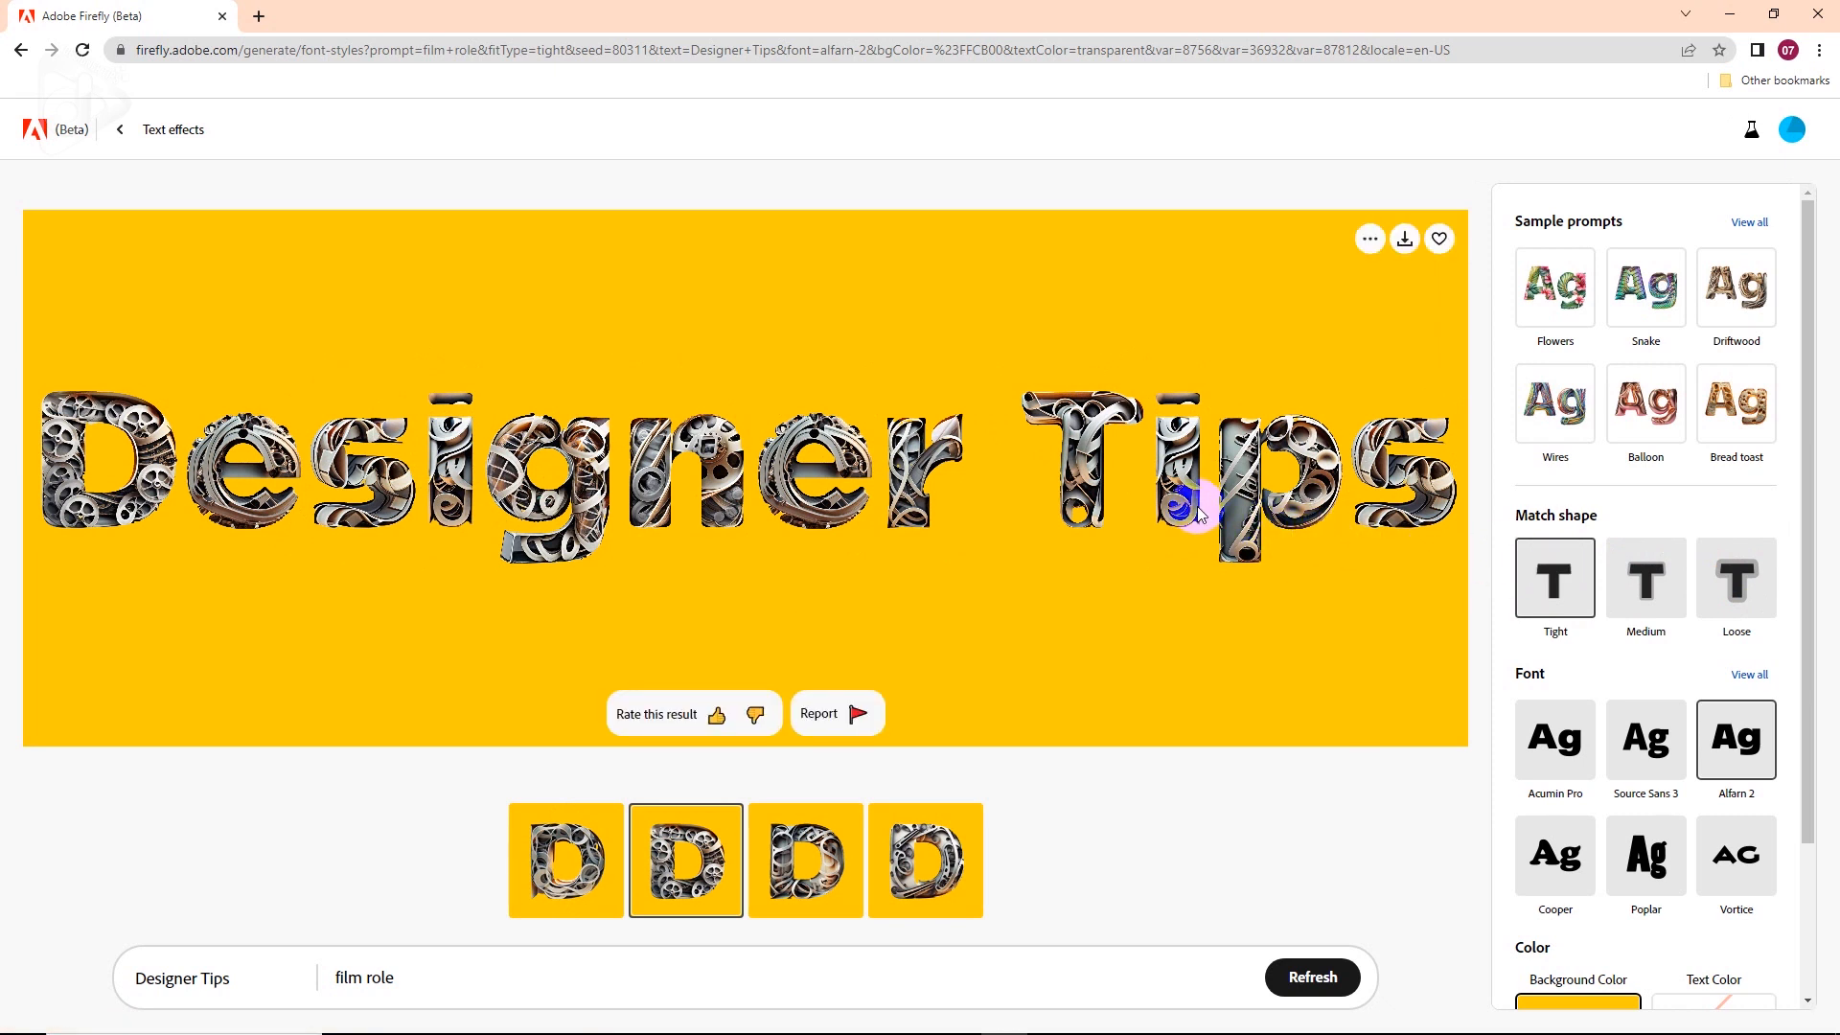
Show all available fonts, apply Poplar to the text effect, and return to the main settings
{"action": "scroll", "coordinate": [1560, 671], "scroll_direction": "down", "scroll_amount": 2}
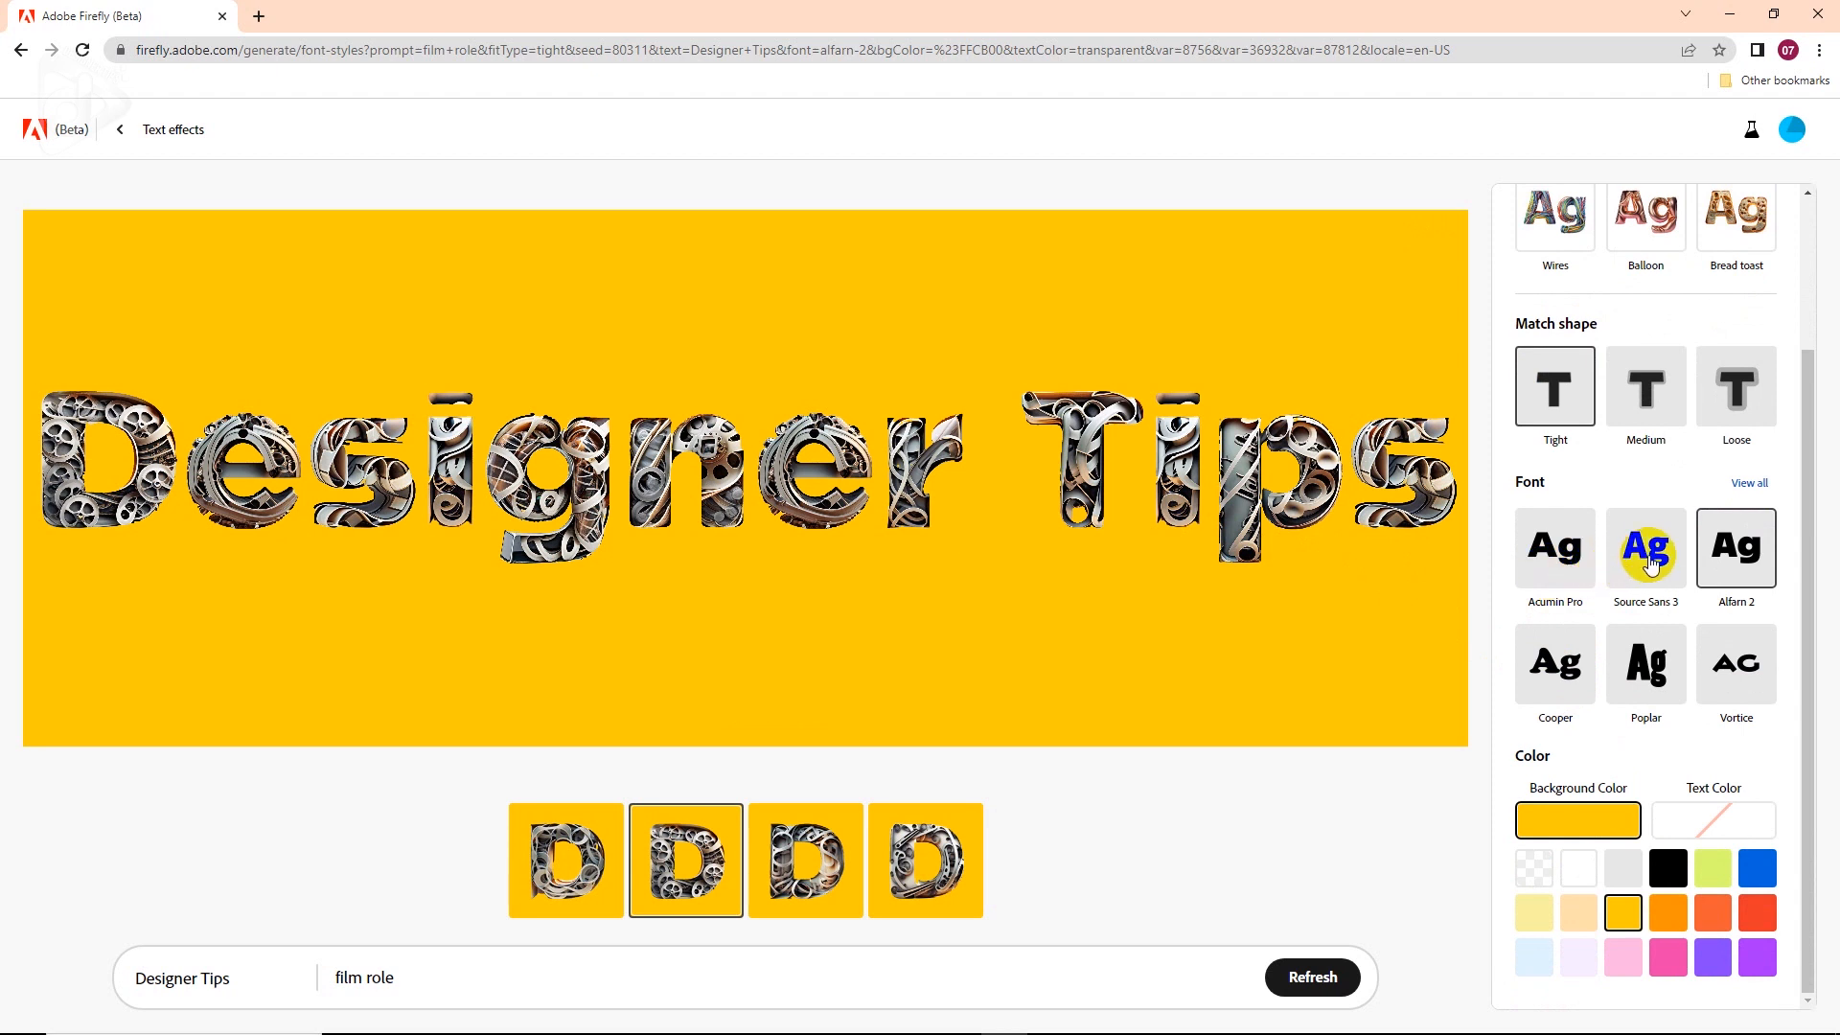
{"action": "left_click", "coordinate": [1747, 482]}
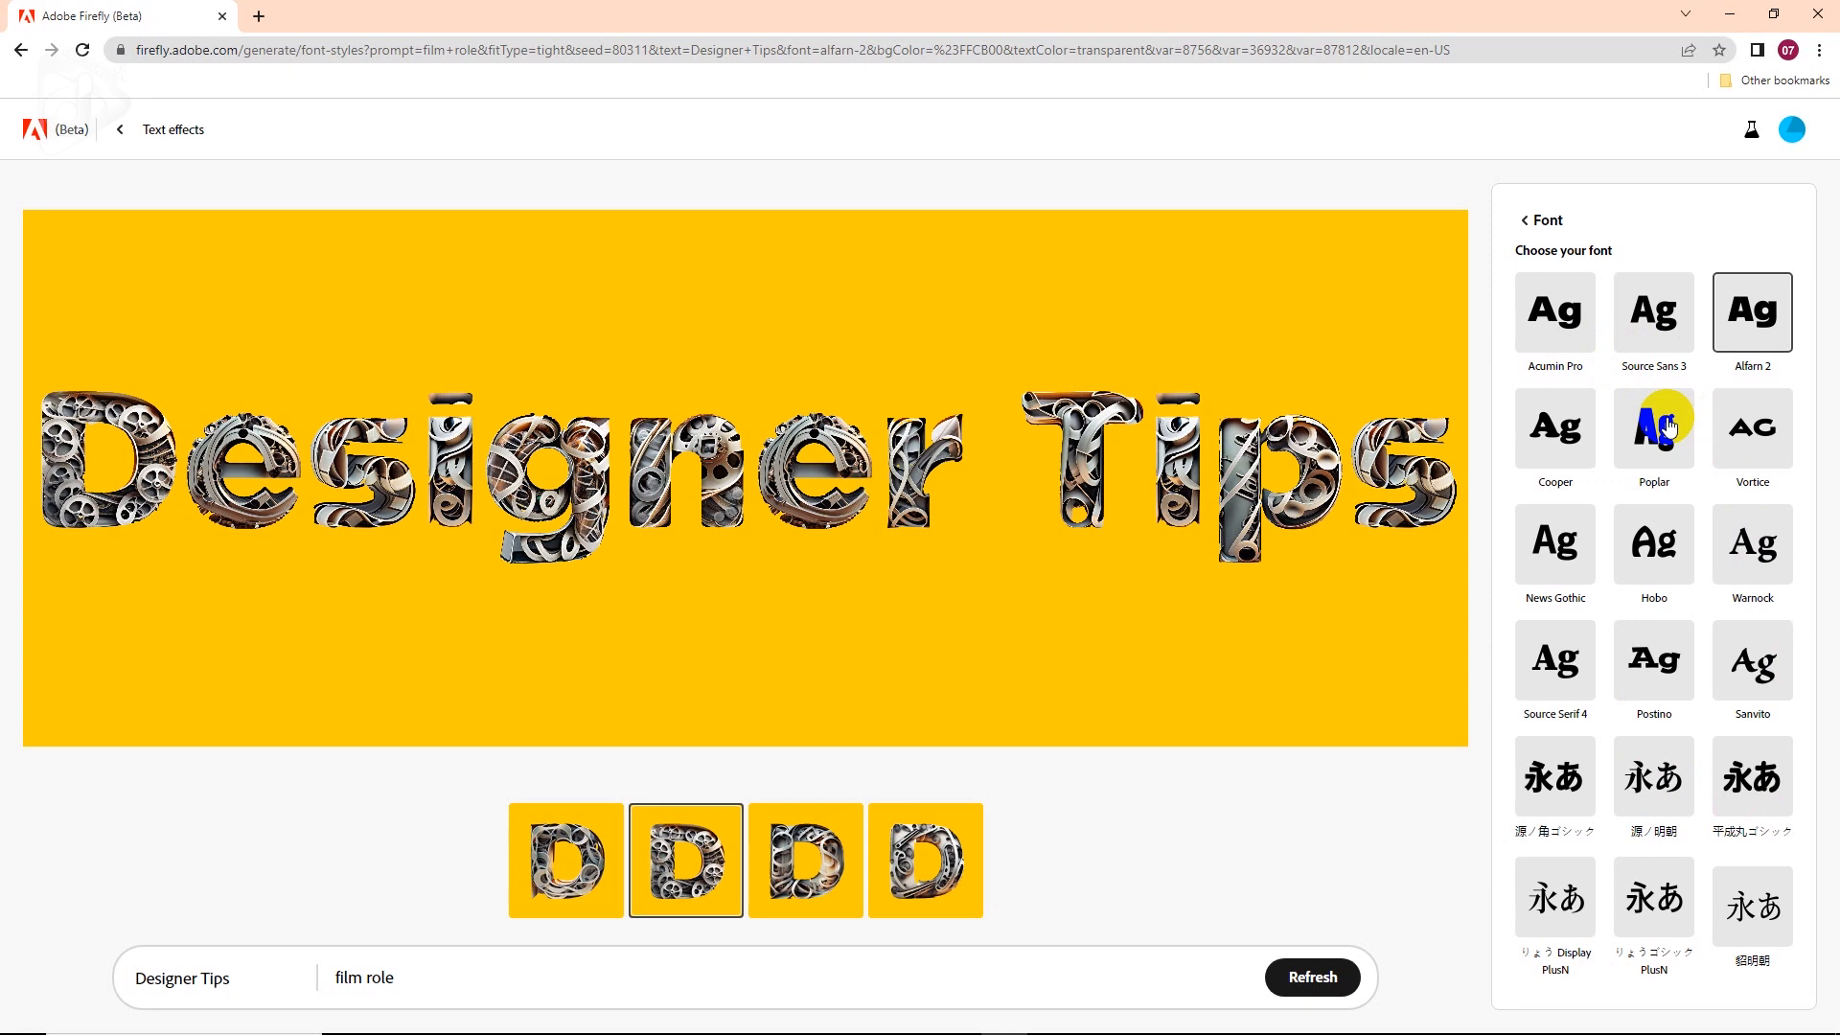
{"action": "left_click", "coordinate": [1667, 424]}
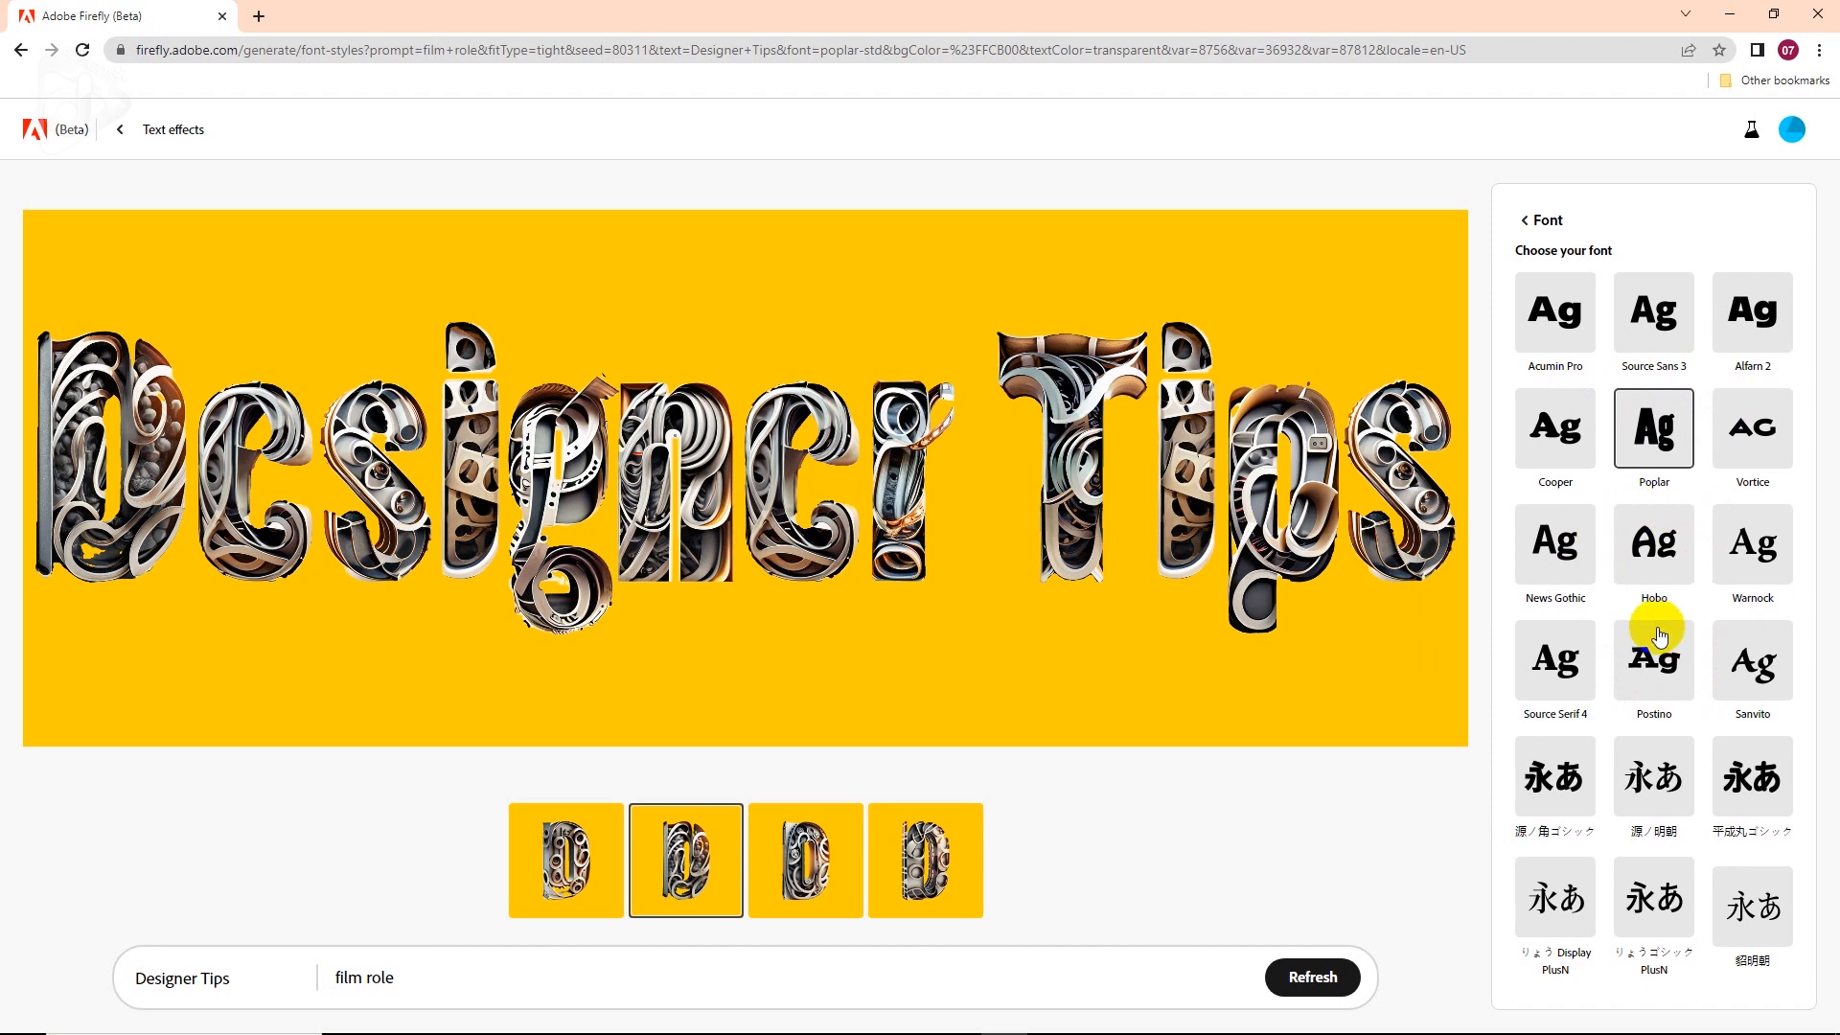
{"action": "left_click", "coordinate": [1527, 219]}
Look at the text color option, try a white background, and set the background color to transparent
{"action": "scroll", "coordinate": [1562, 671], "scroll_direction": "down", "scroll_amount": 2}
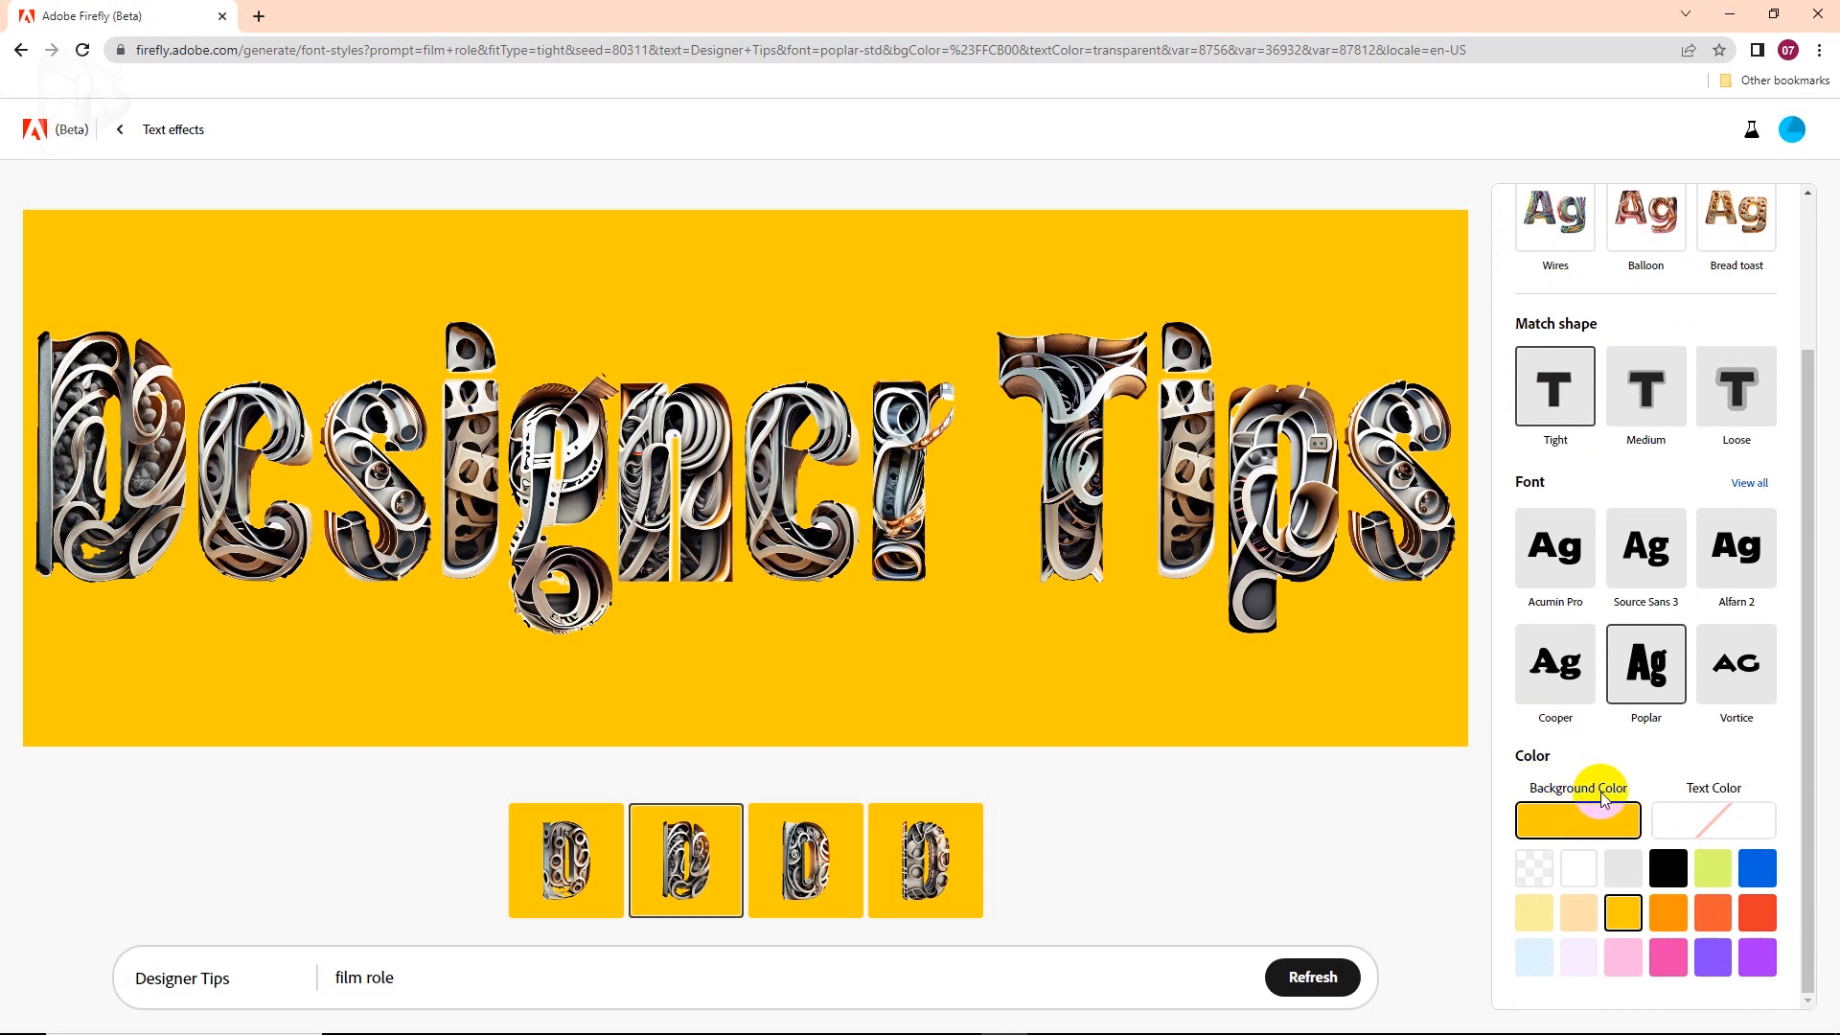
{"action": "mouse_move", "coordinate": [1327, 630]}
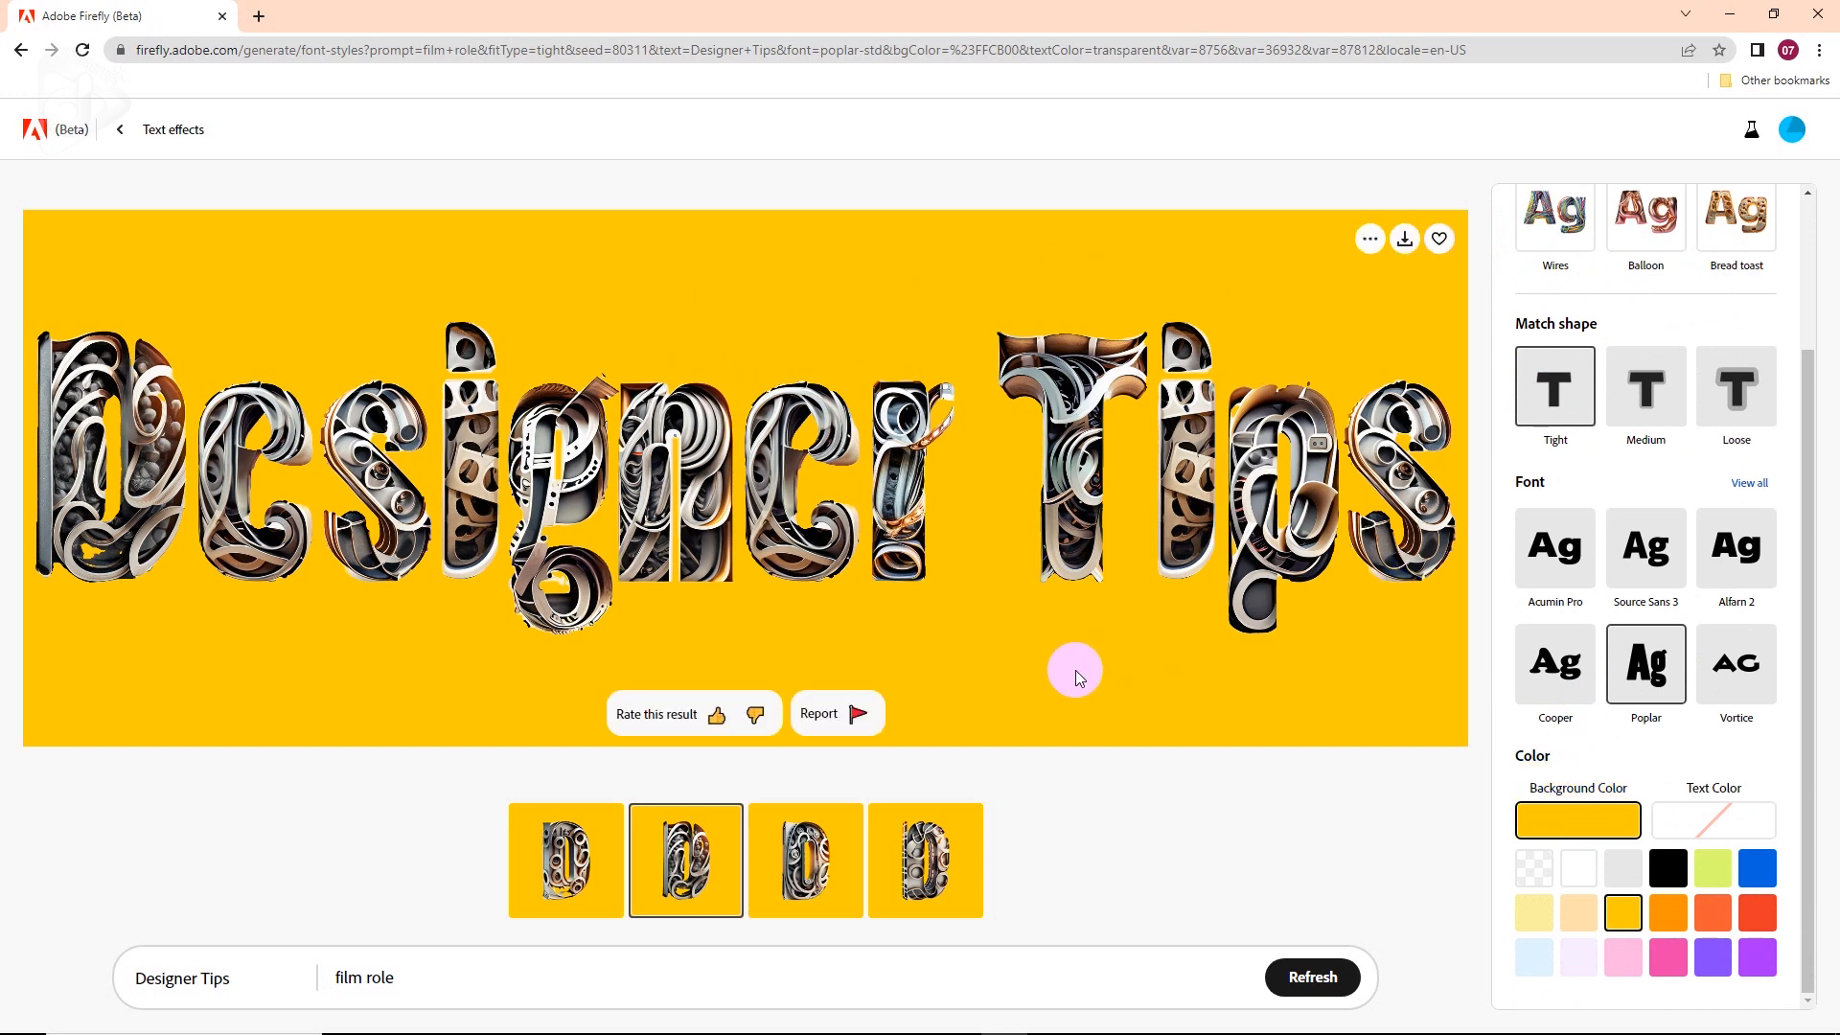
{"action": "left_click", "coordinate": [1710, 821]}
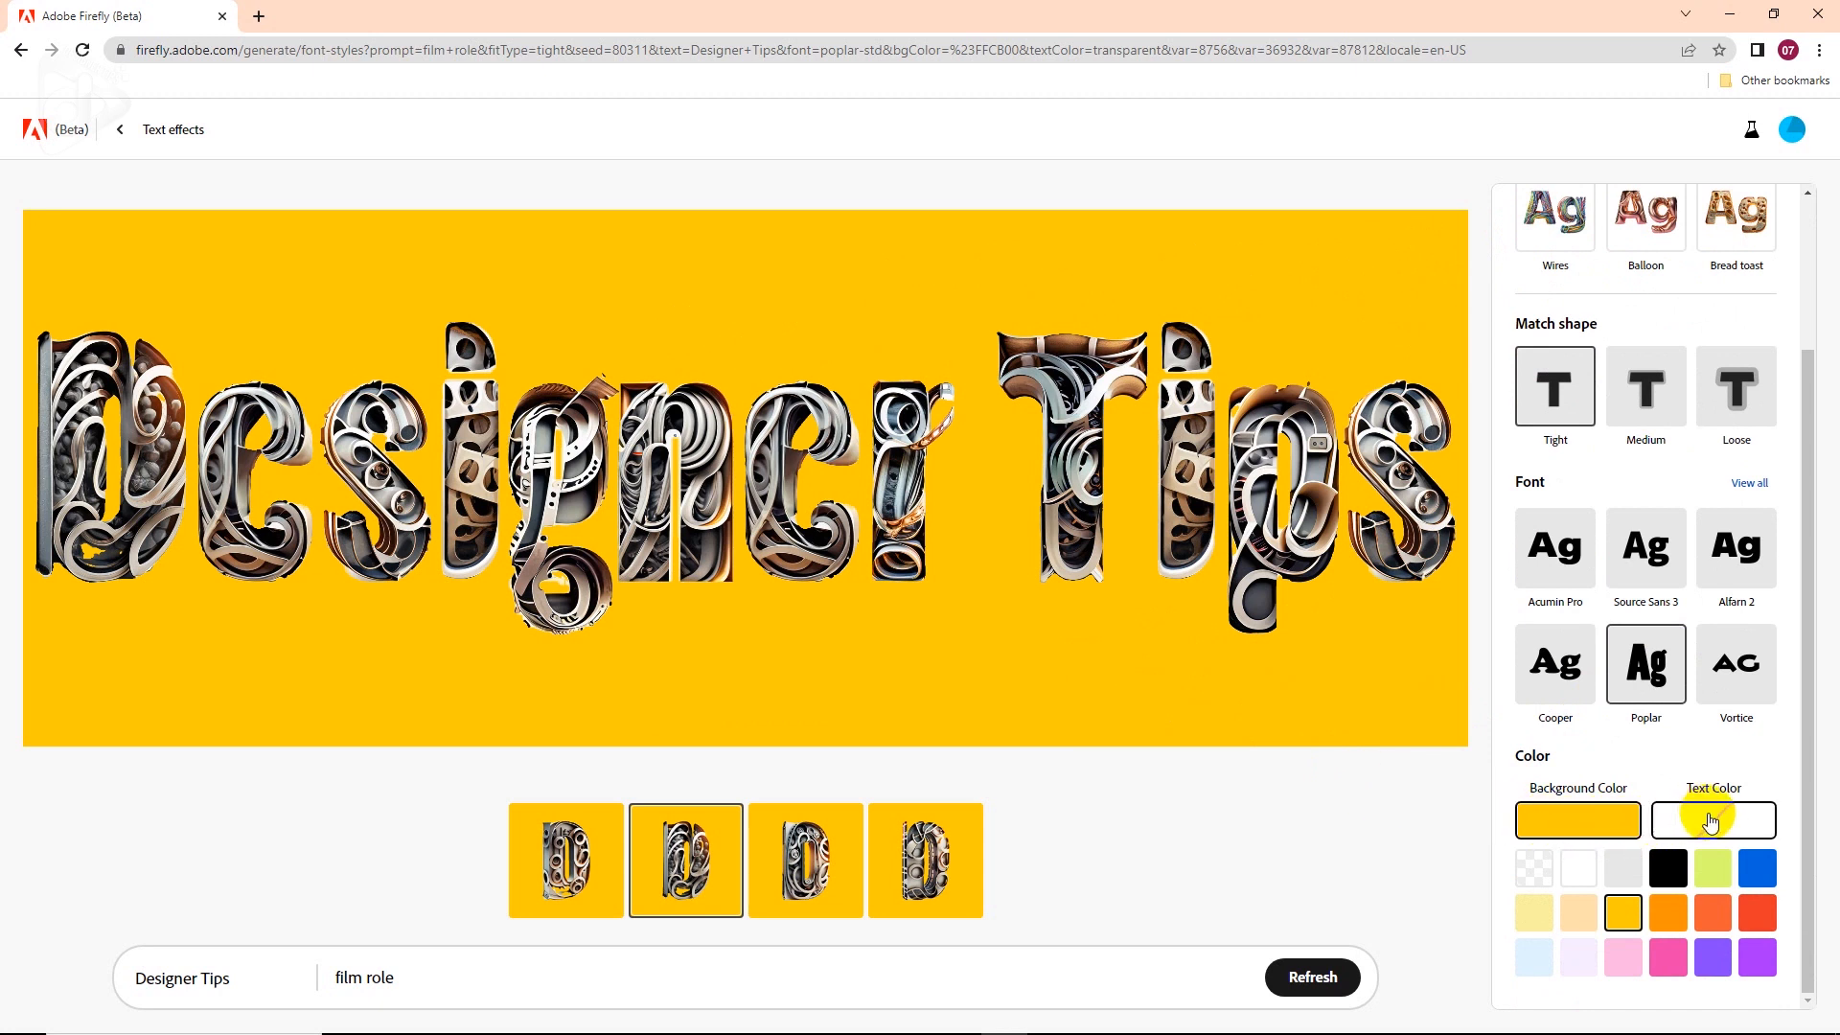
{"action": "mouse_move", "coordinate": [1022, 513]}
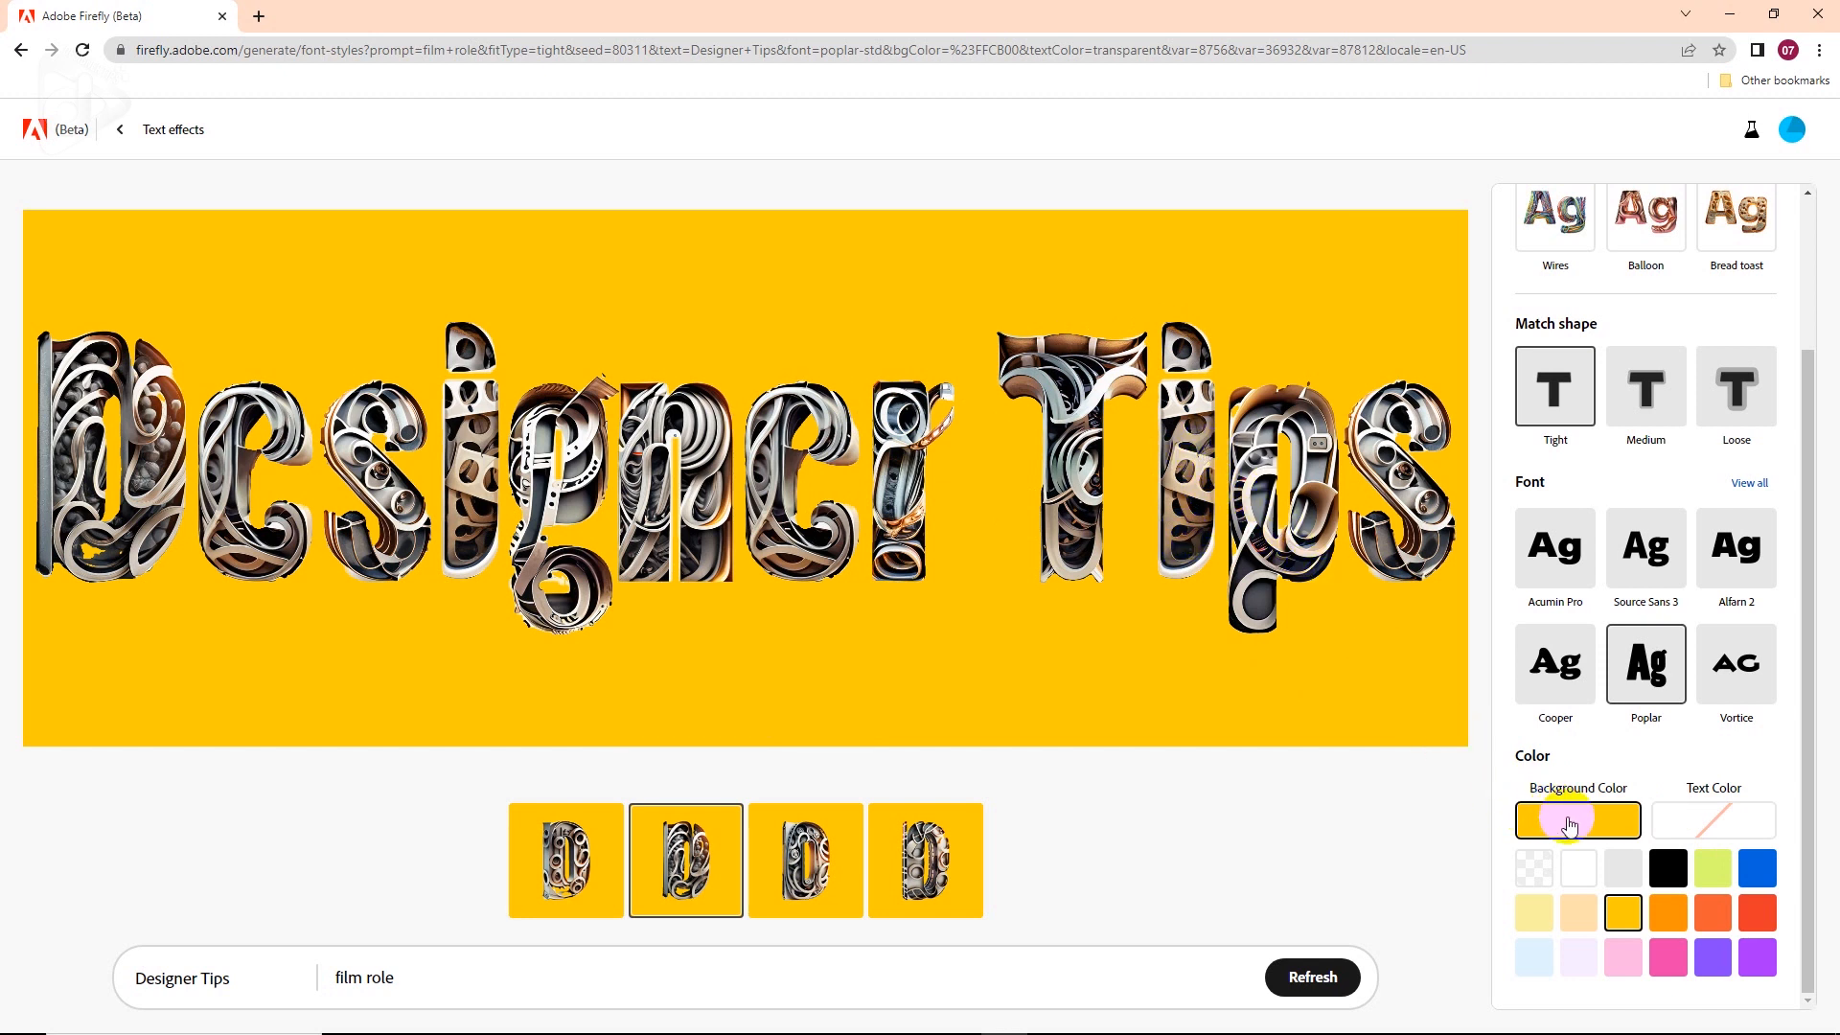
{"action": "left_click", "coordinate": [1580, 868]}
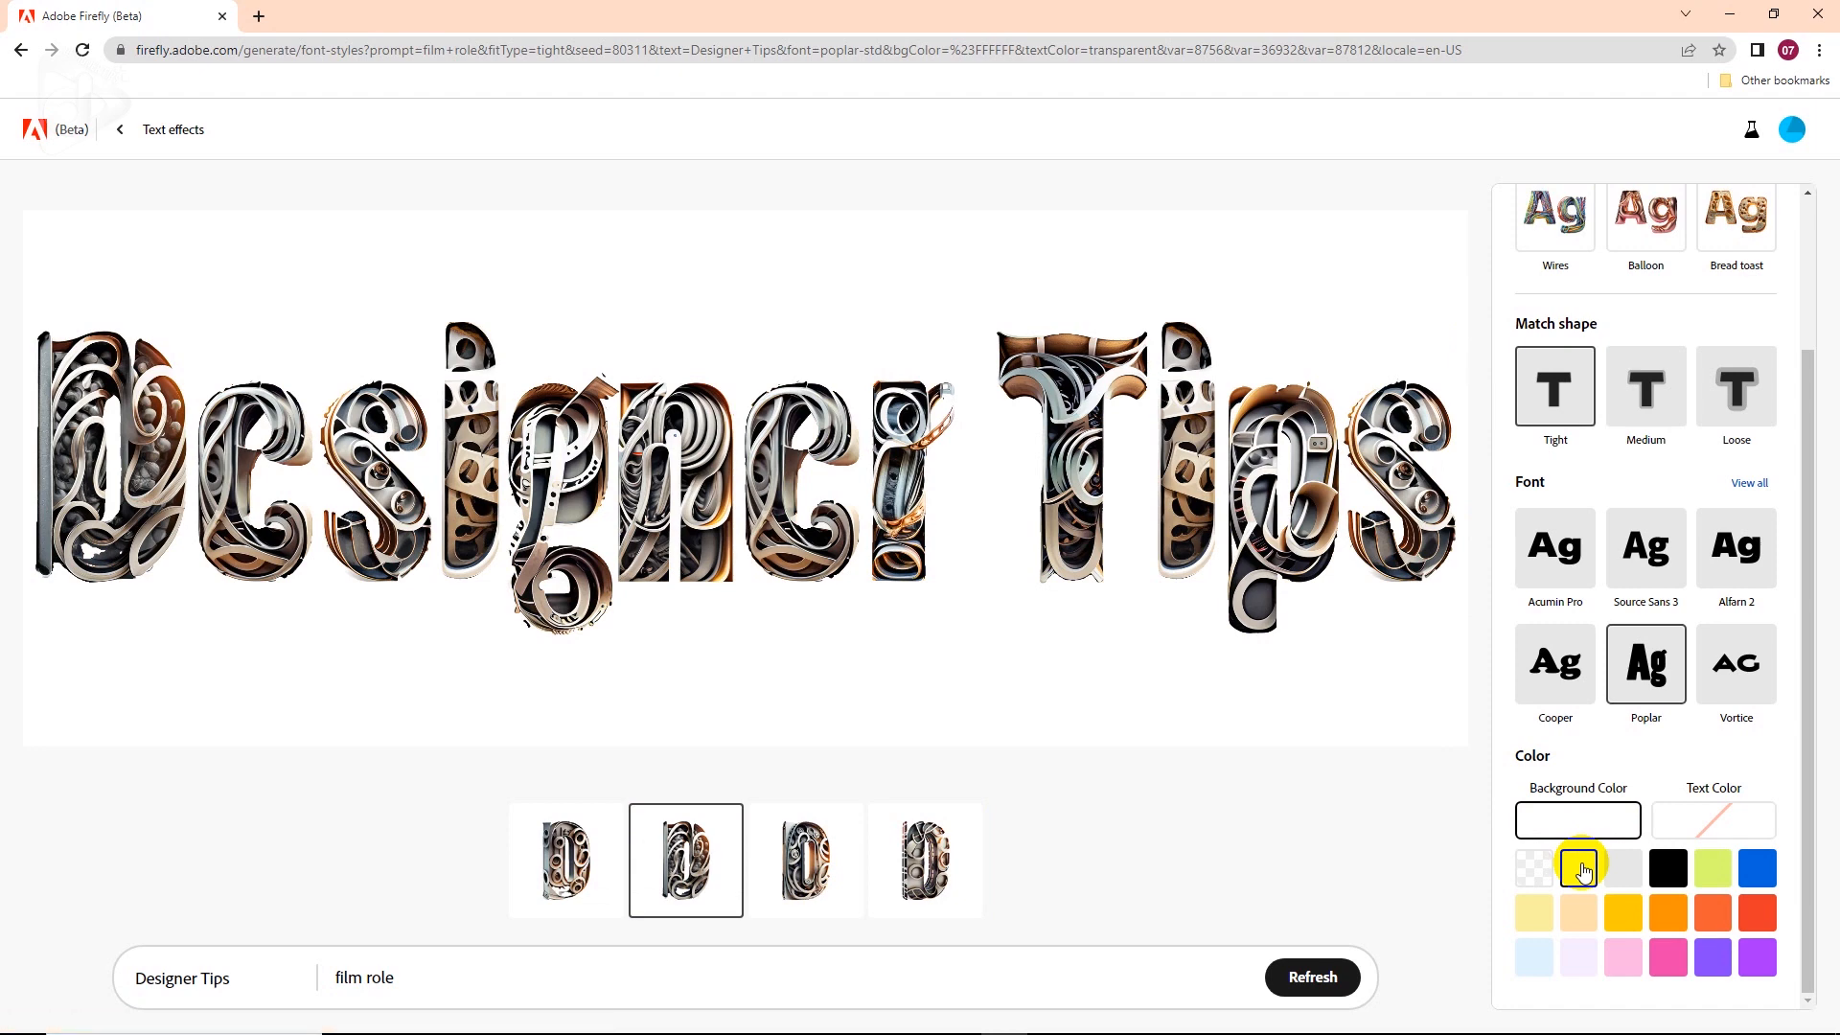
{"action": "left_click", "coordinate": [1535, 868]}
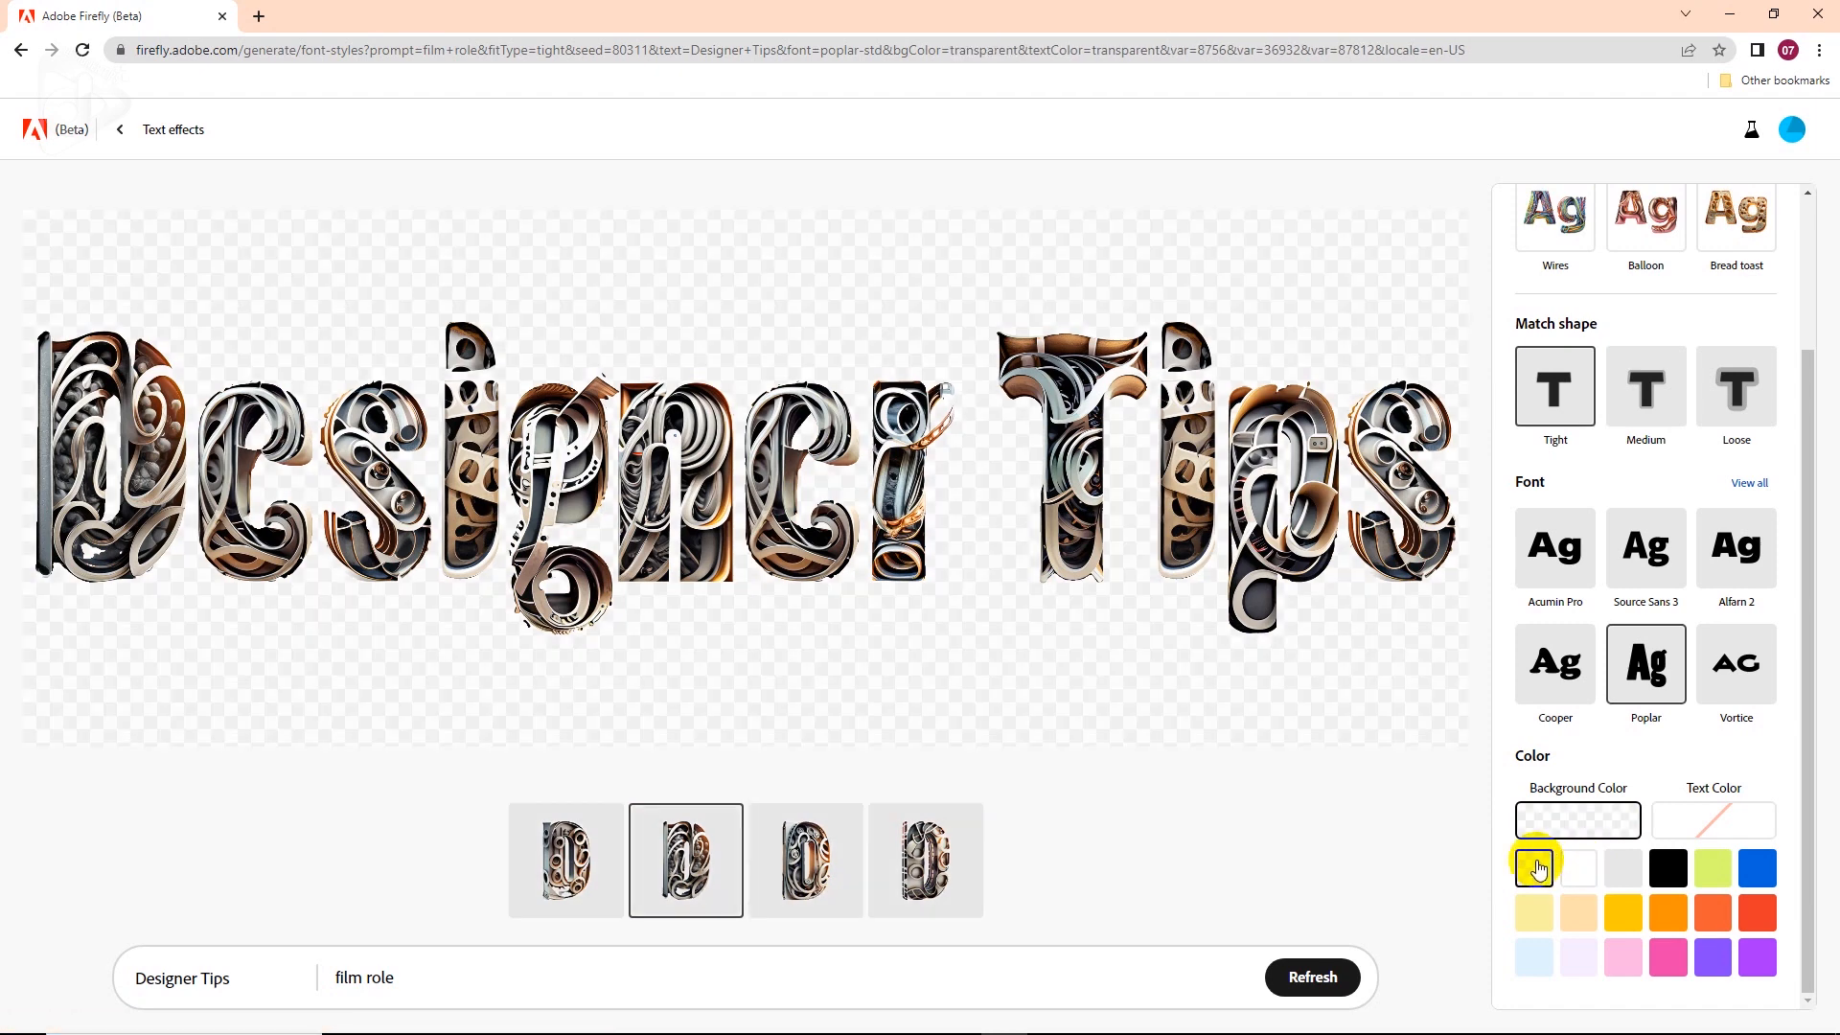
Regenerate the text effect variations and download the result, agreeing to include Content Credentials
{"action": "left_click", "coordinate": [1095, 491]}
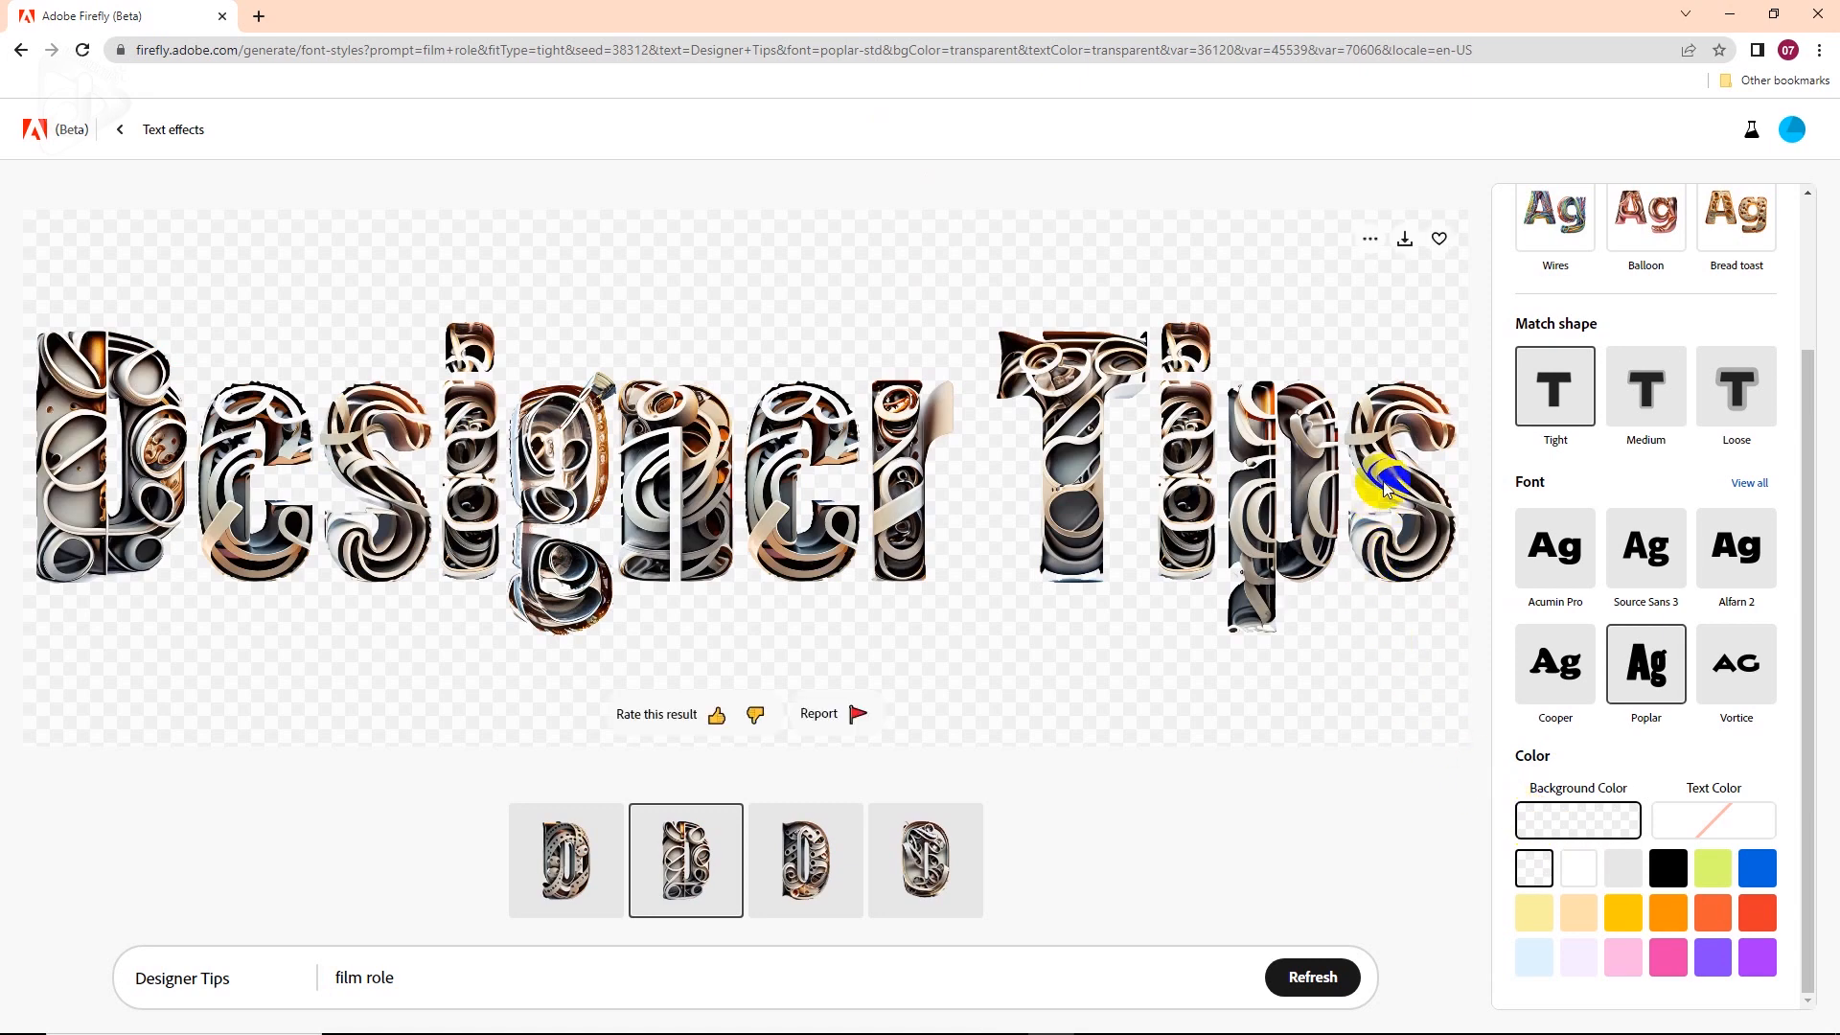
{"action": "left_click", "coordinate": [1403, 242]}
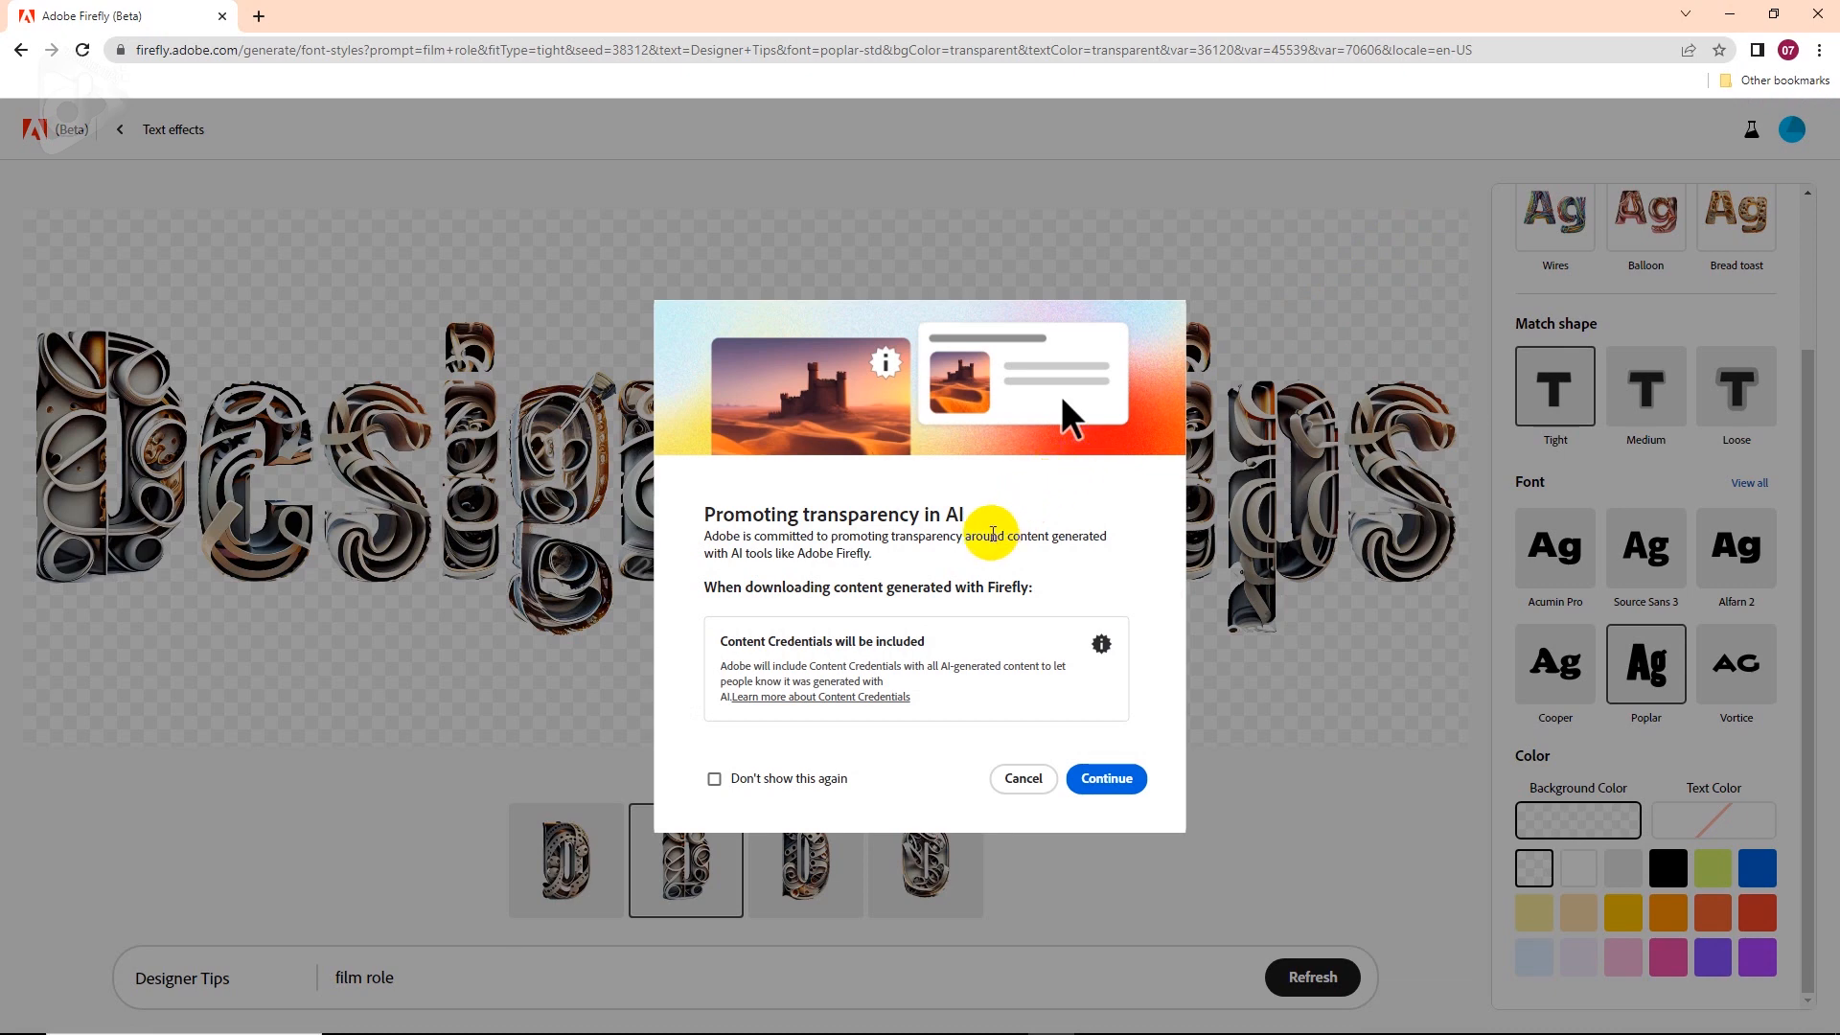
{"action": "left_click", "coordinate": [1108, 781]}
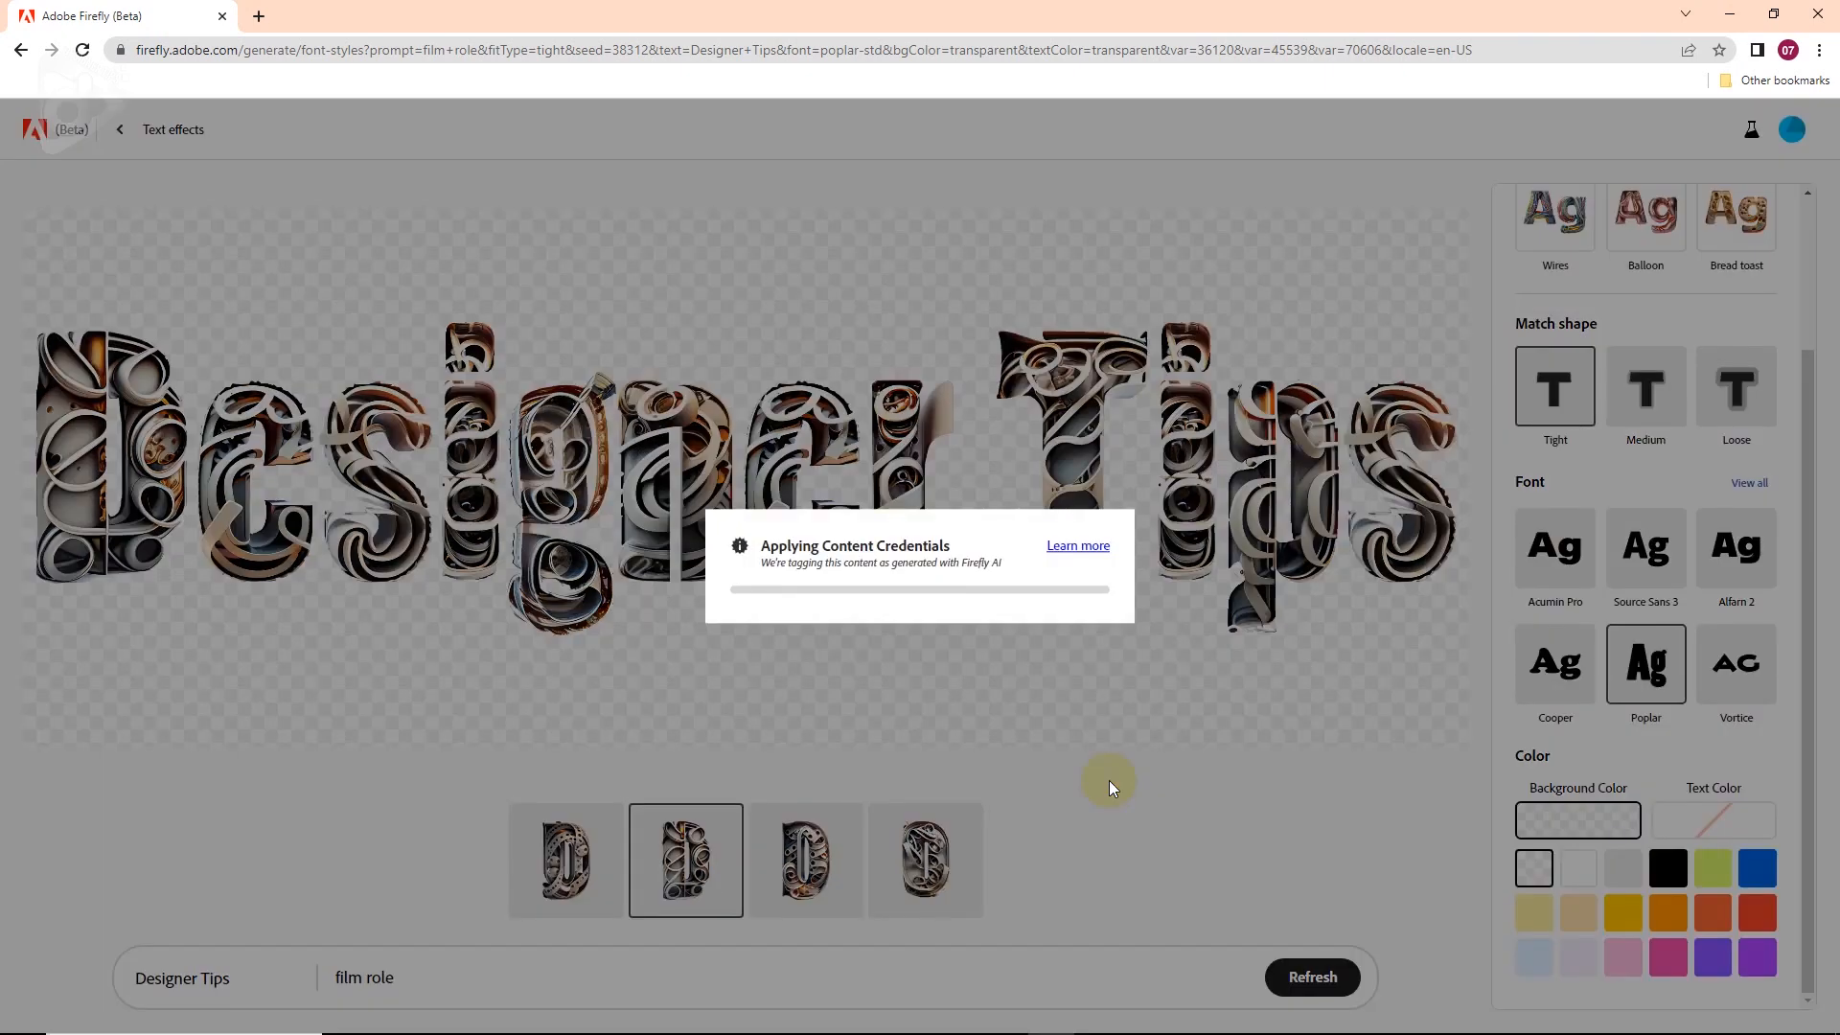